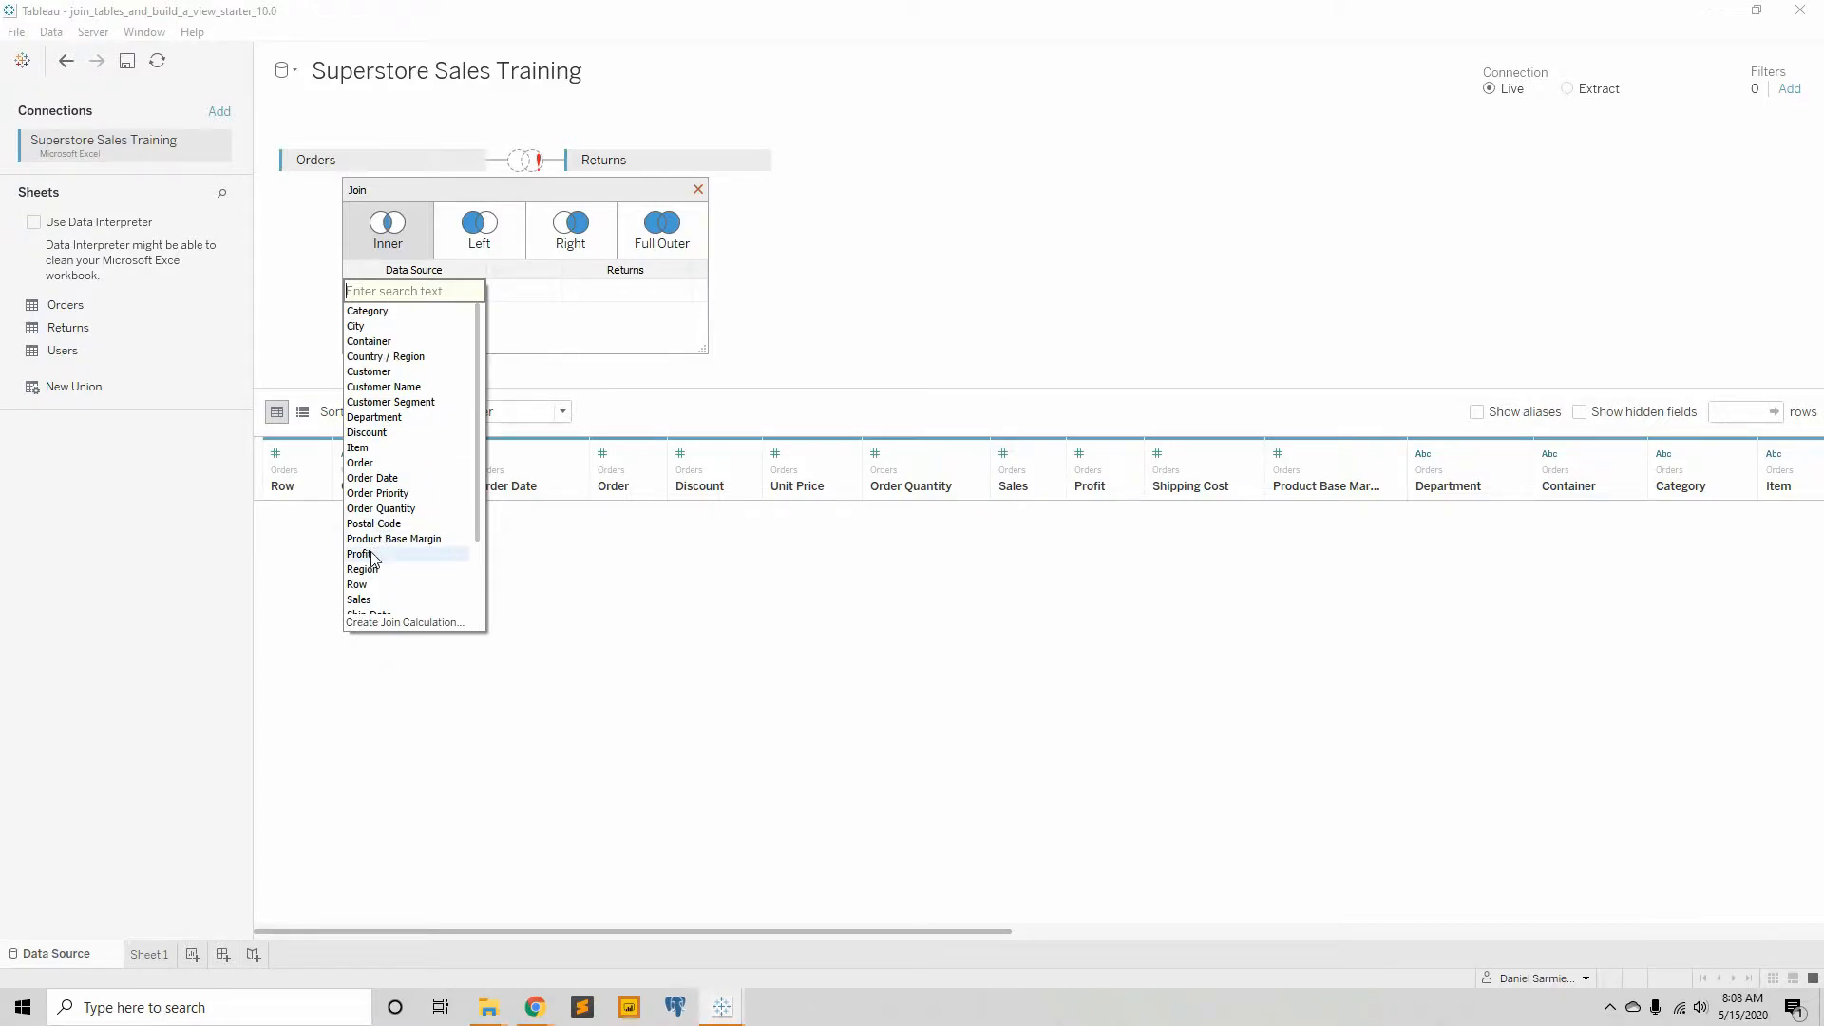
- Define the inner join between Orders and Returns by matching Order to Order ID, and close the join settings
scroll(371, 551, "down", 2)
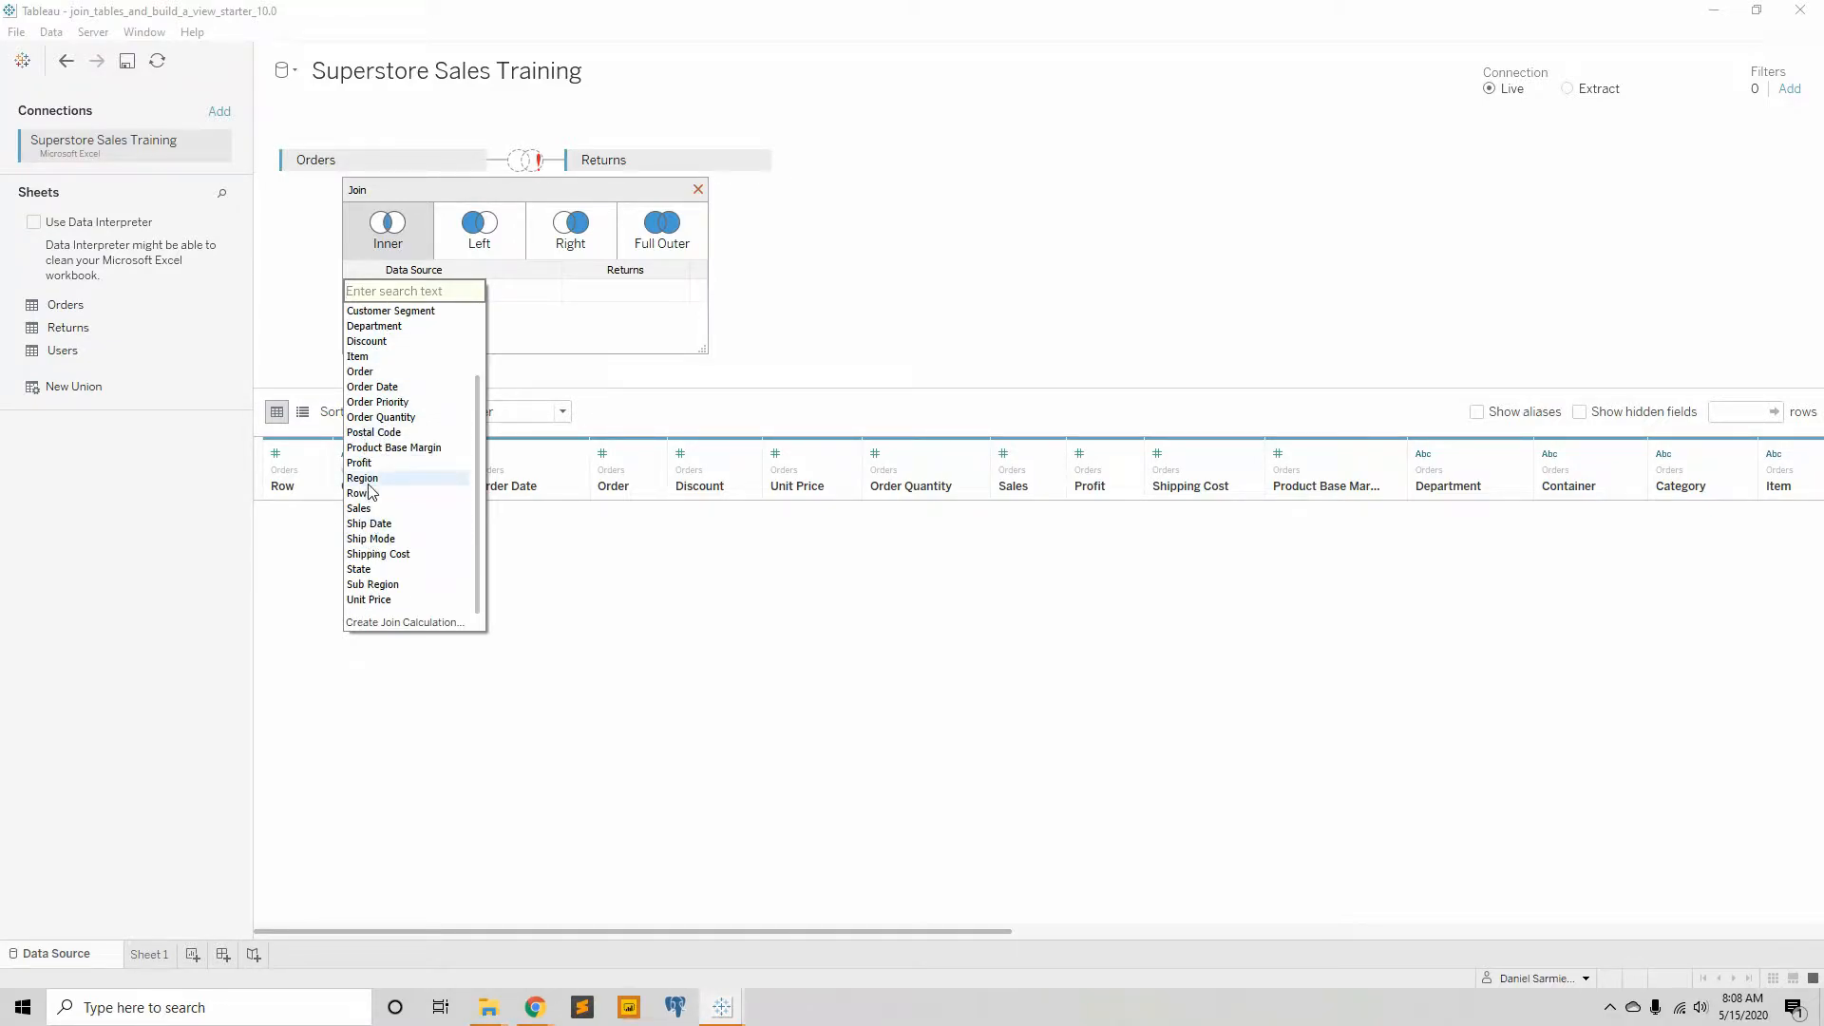
left_click(372, 371)
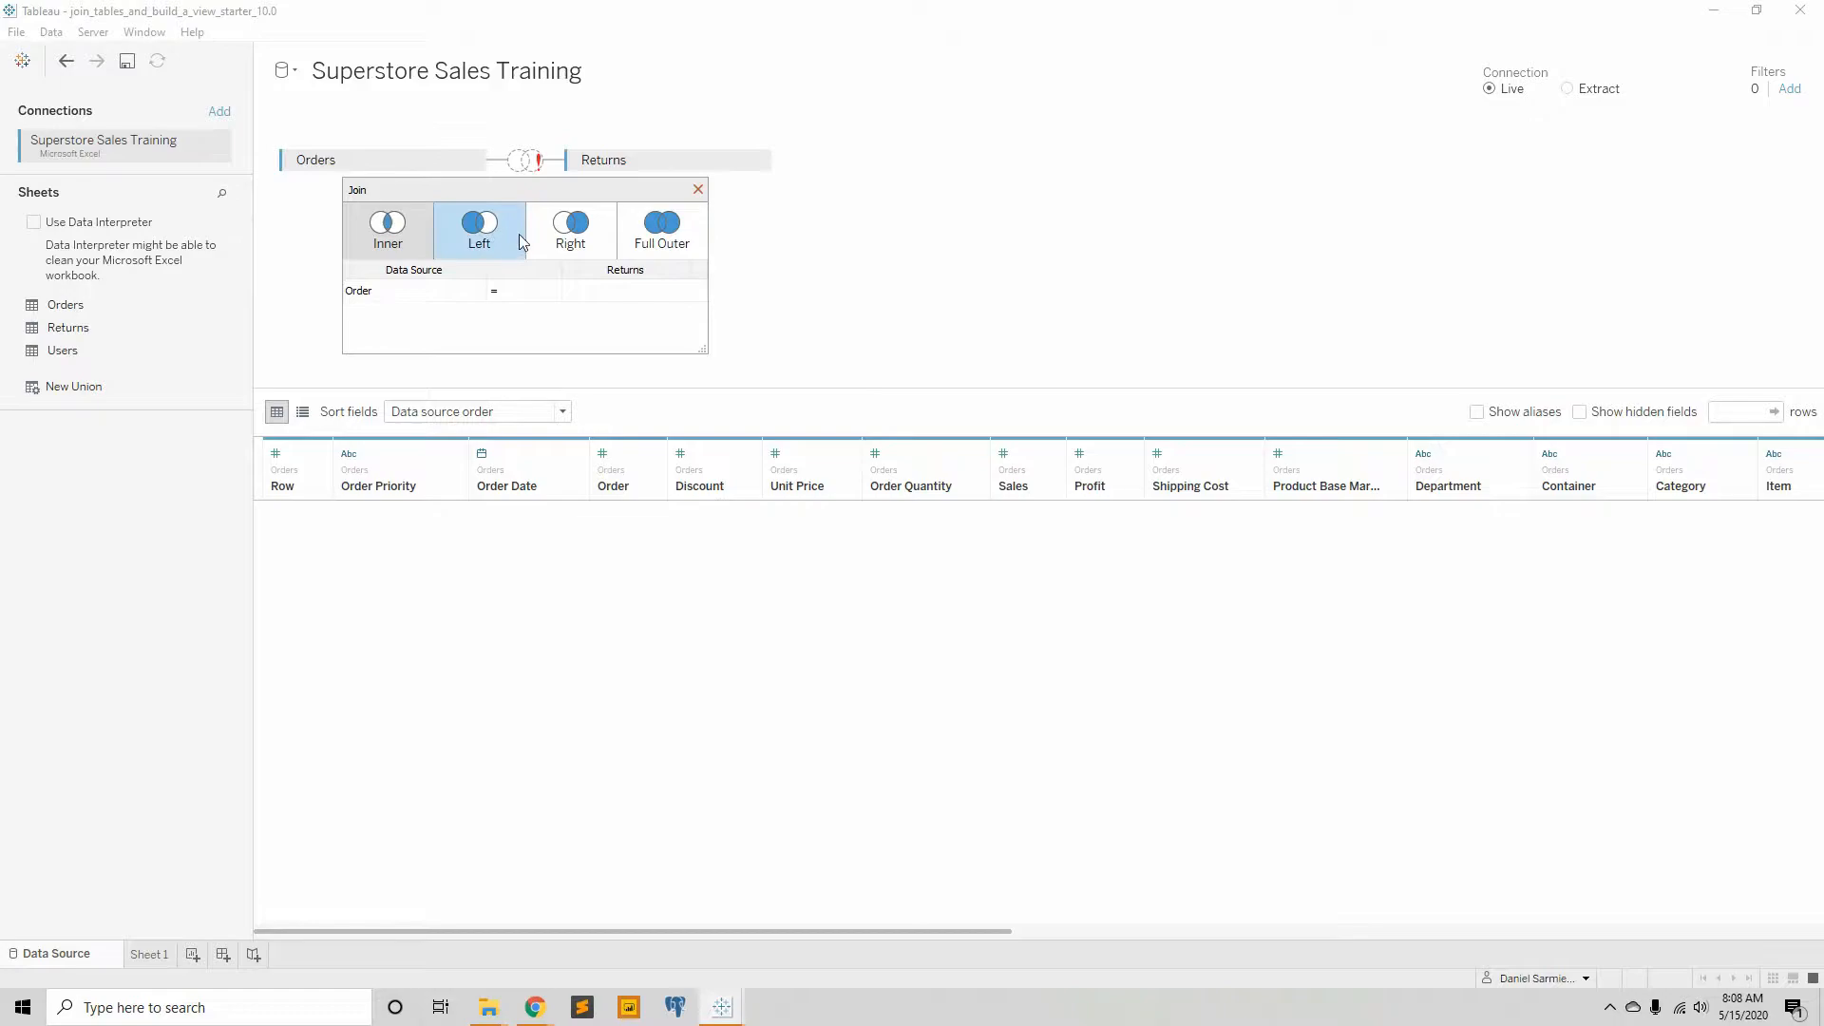
left_click(667, 293)
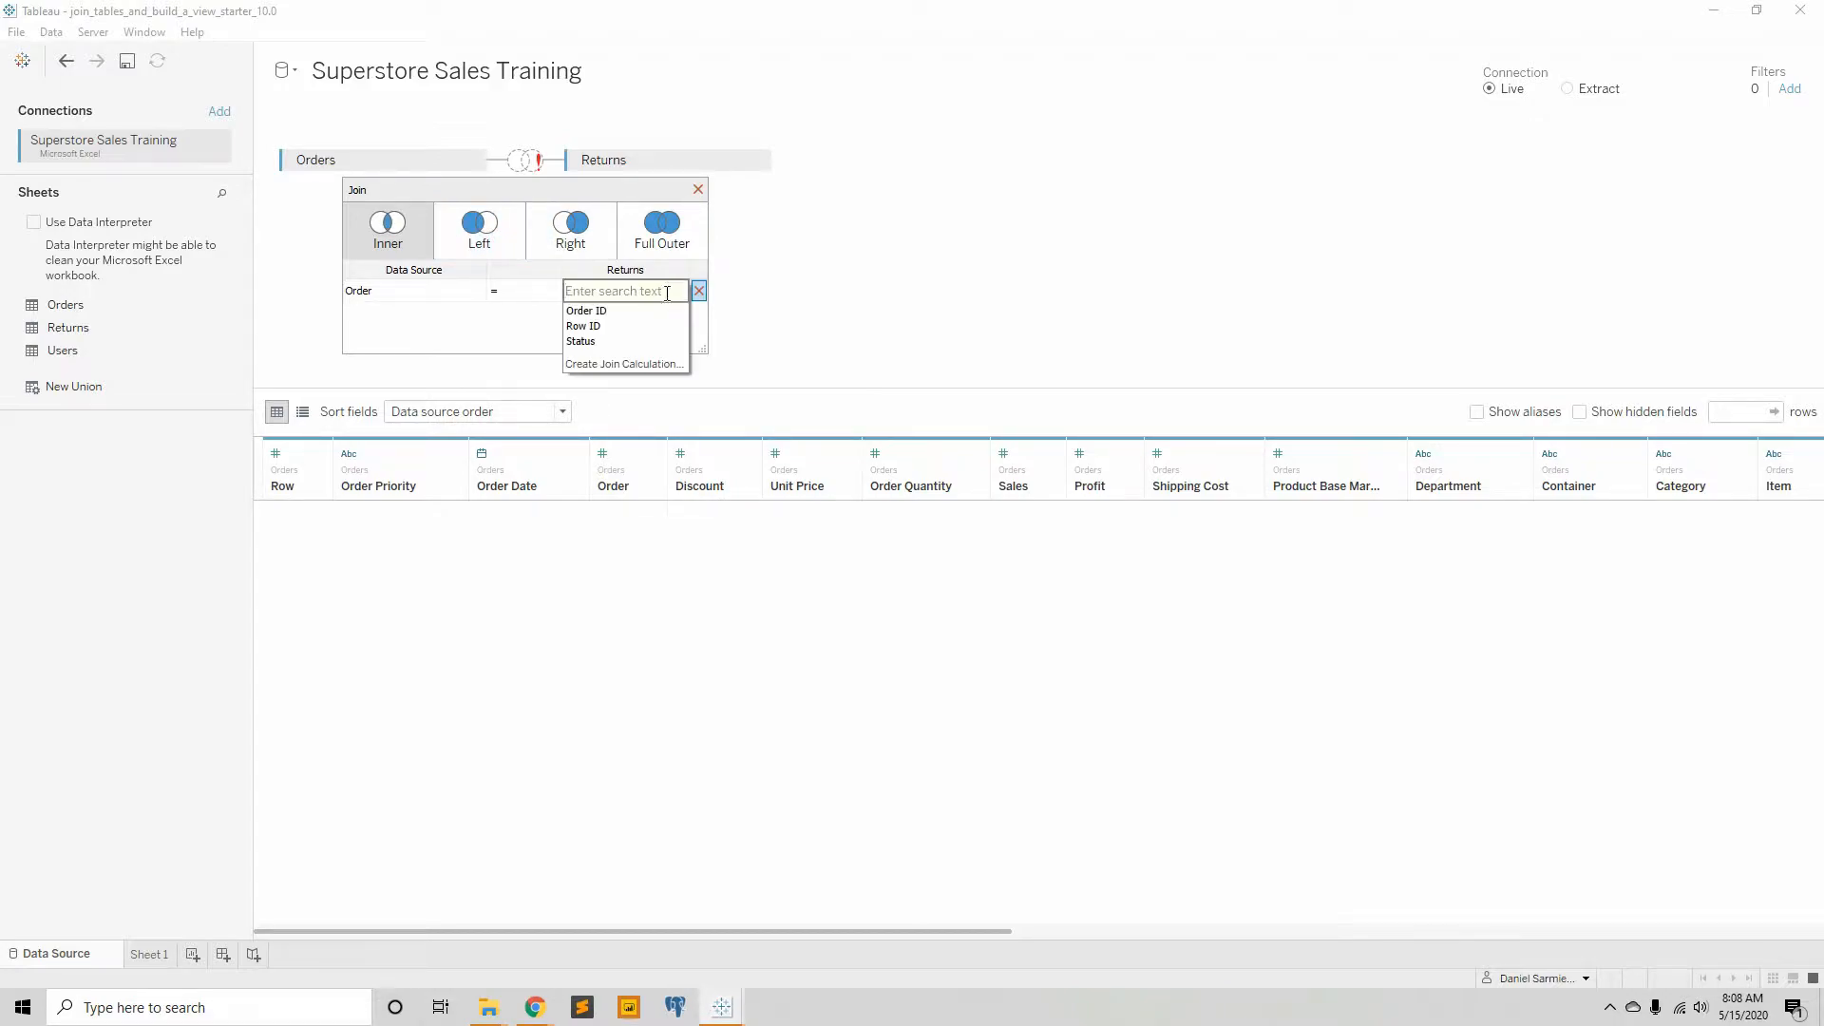
left_click(586, 312)
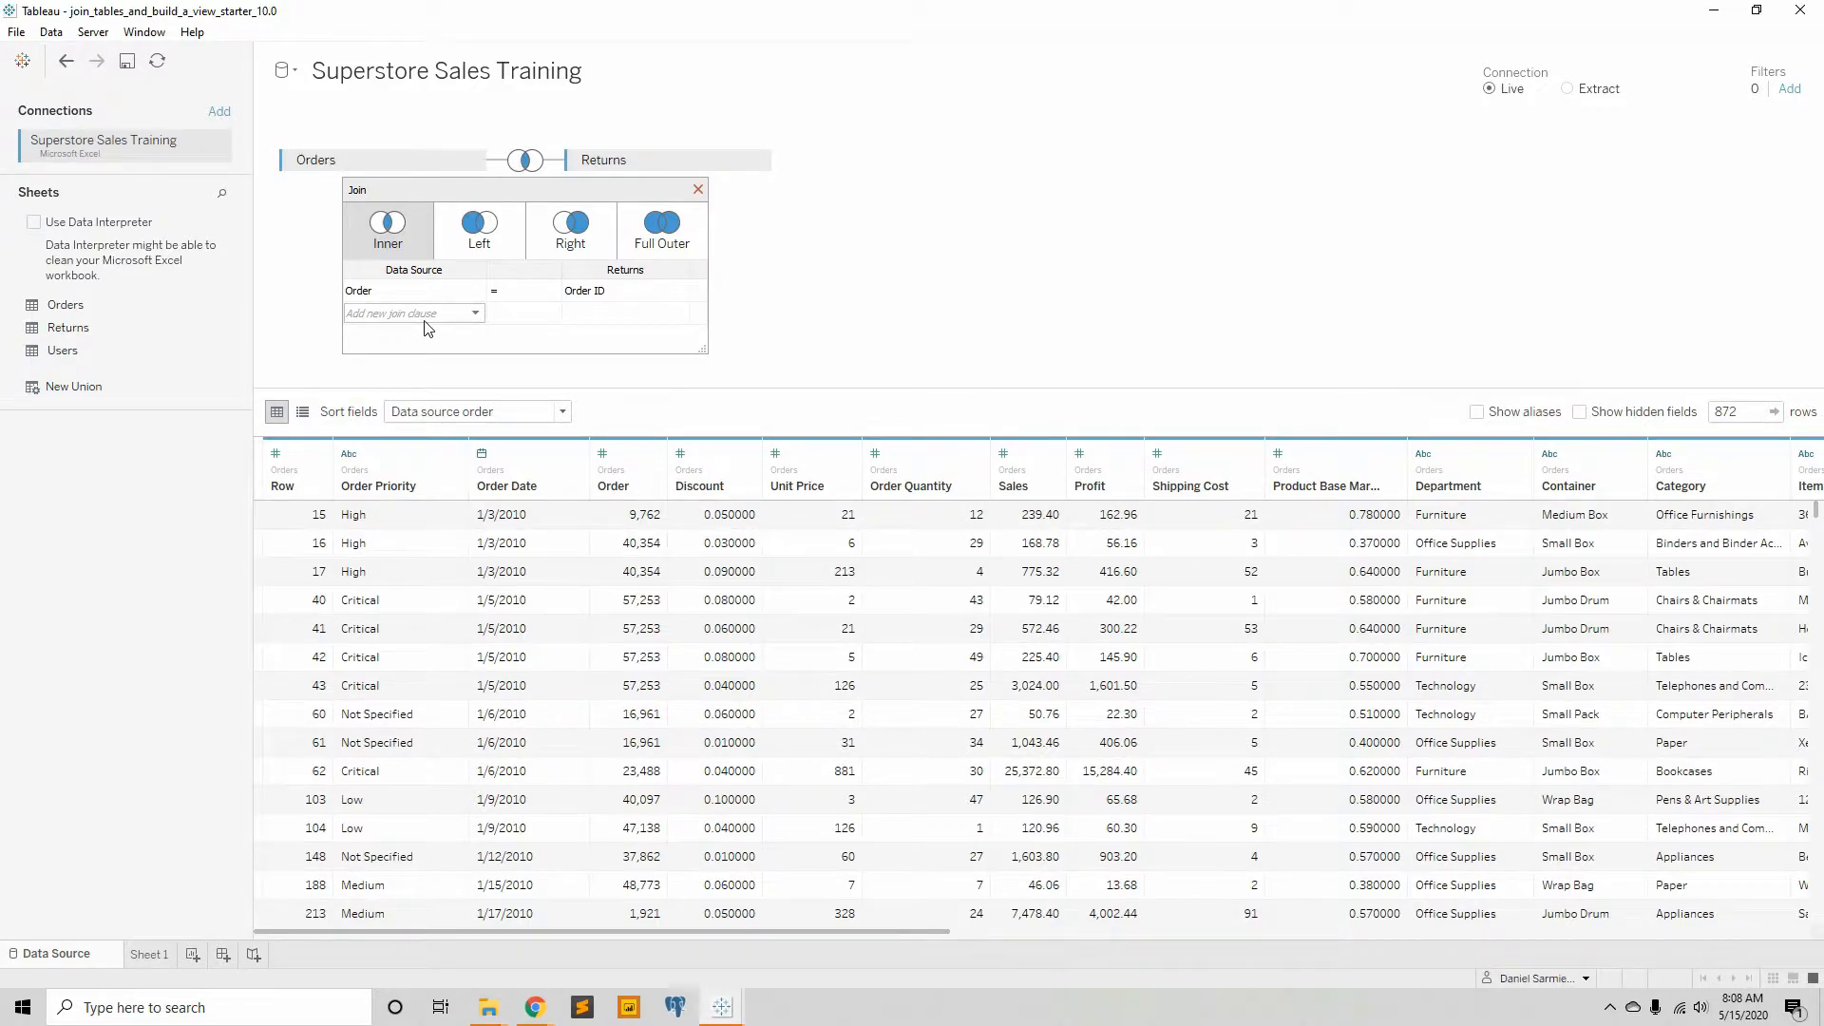
left_click(699, 193)
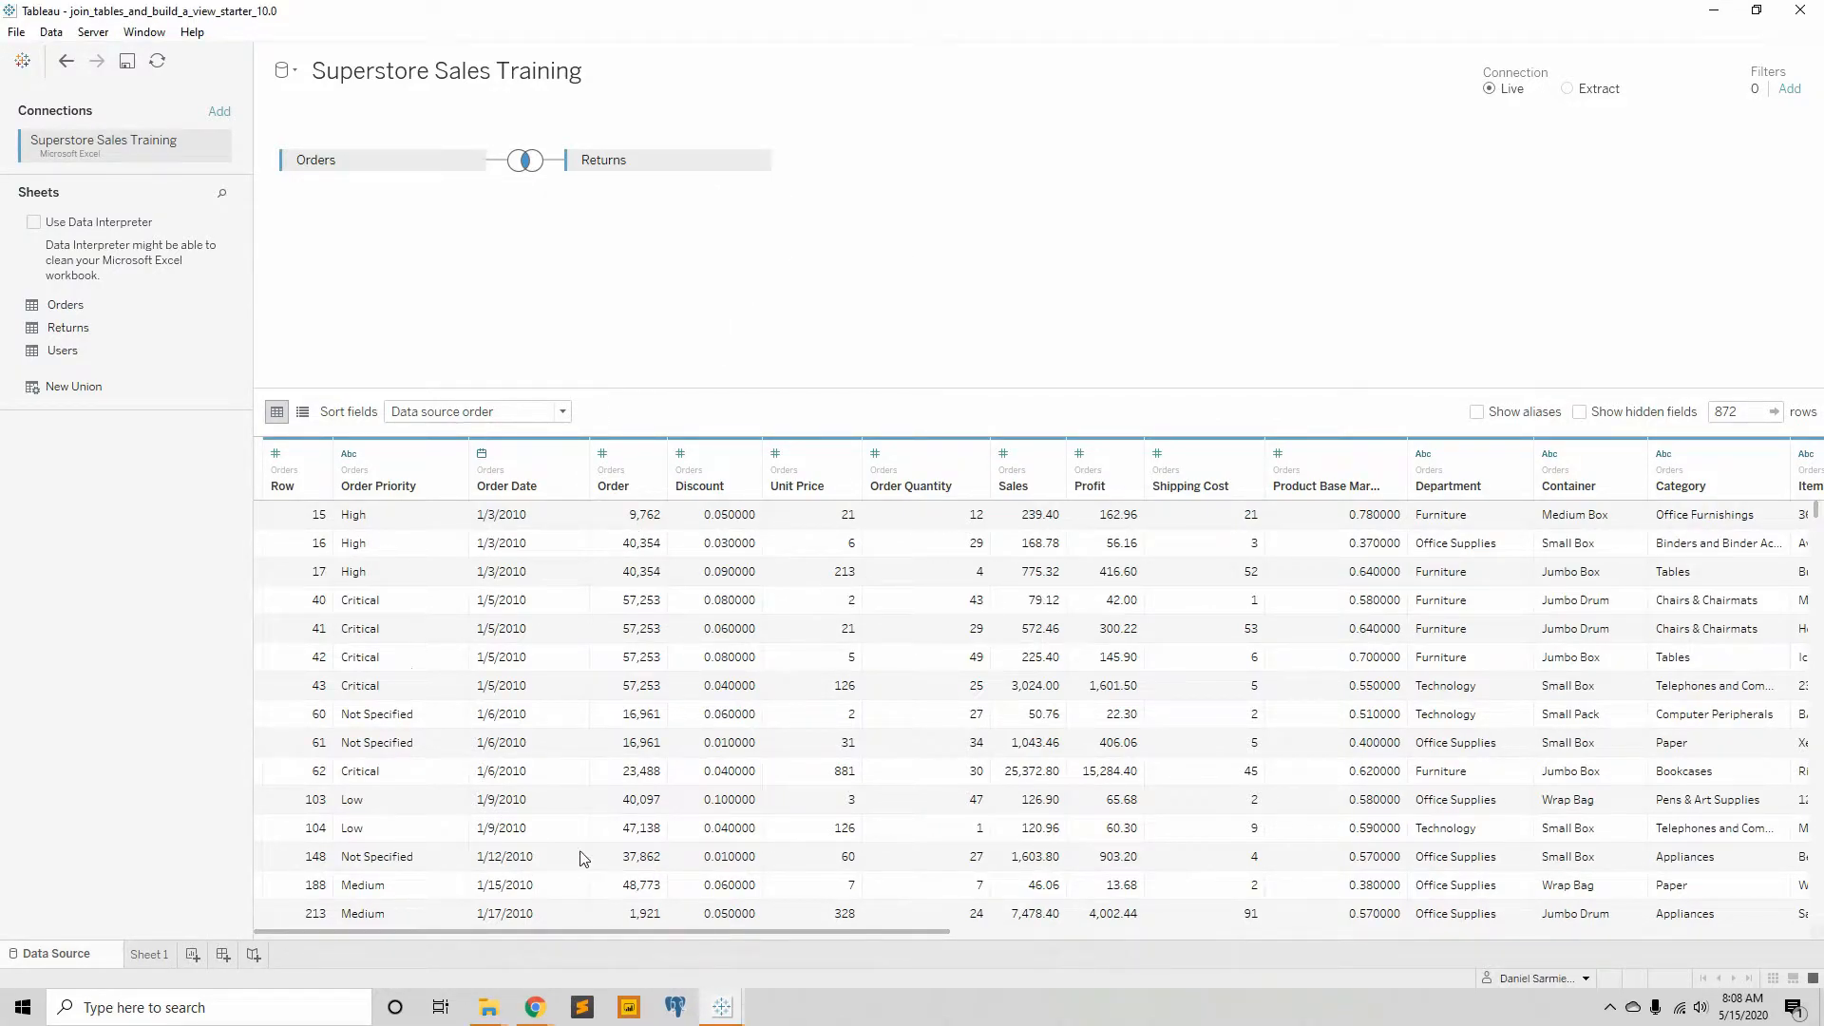
- Switch to the blend_data_from_two_sources_starter_10.0 workbook, check its data sources, and compare the categories in Explore Orders and Explore Targets
left_click_drag(727, 933, 727, 977)
mouse_move(722, 1007)
left_click(717, 962)
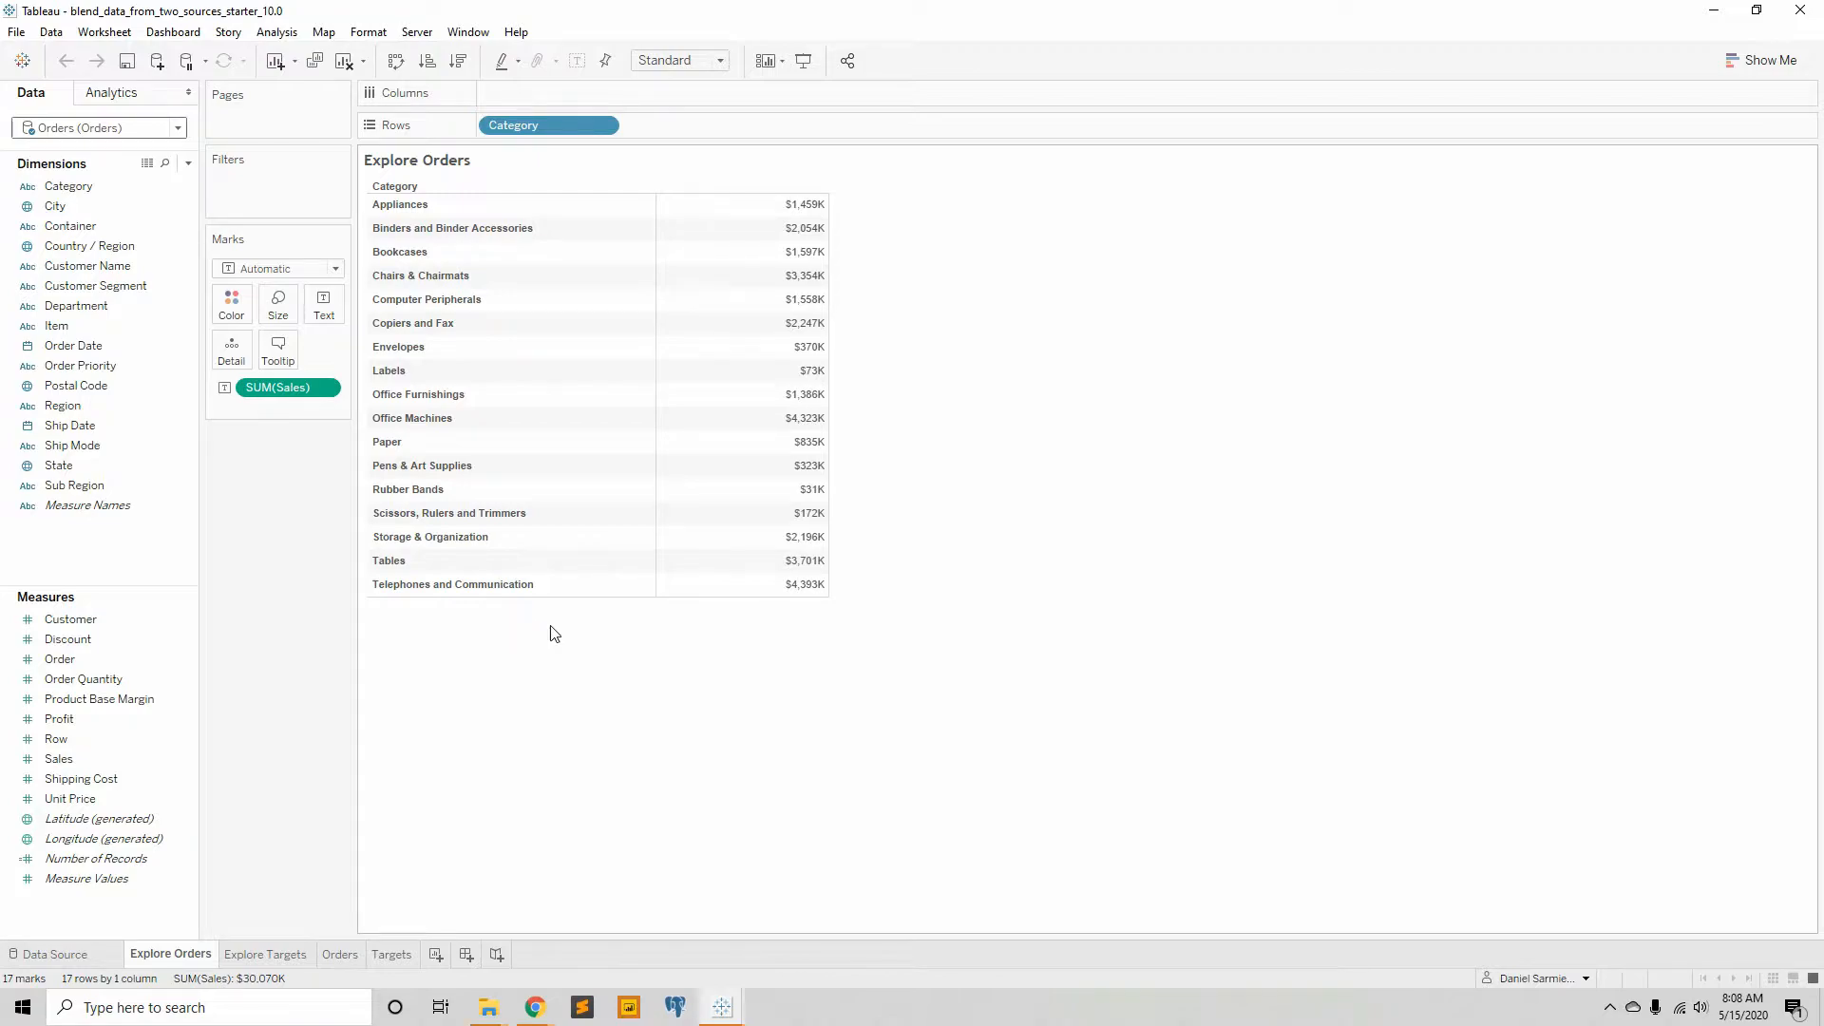
left_click(178, 130)
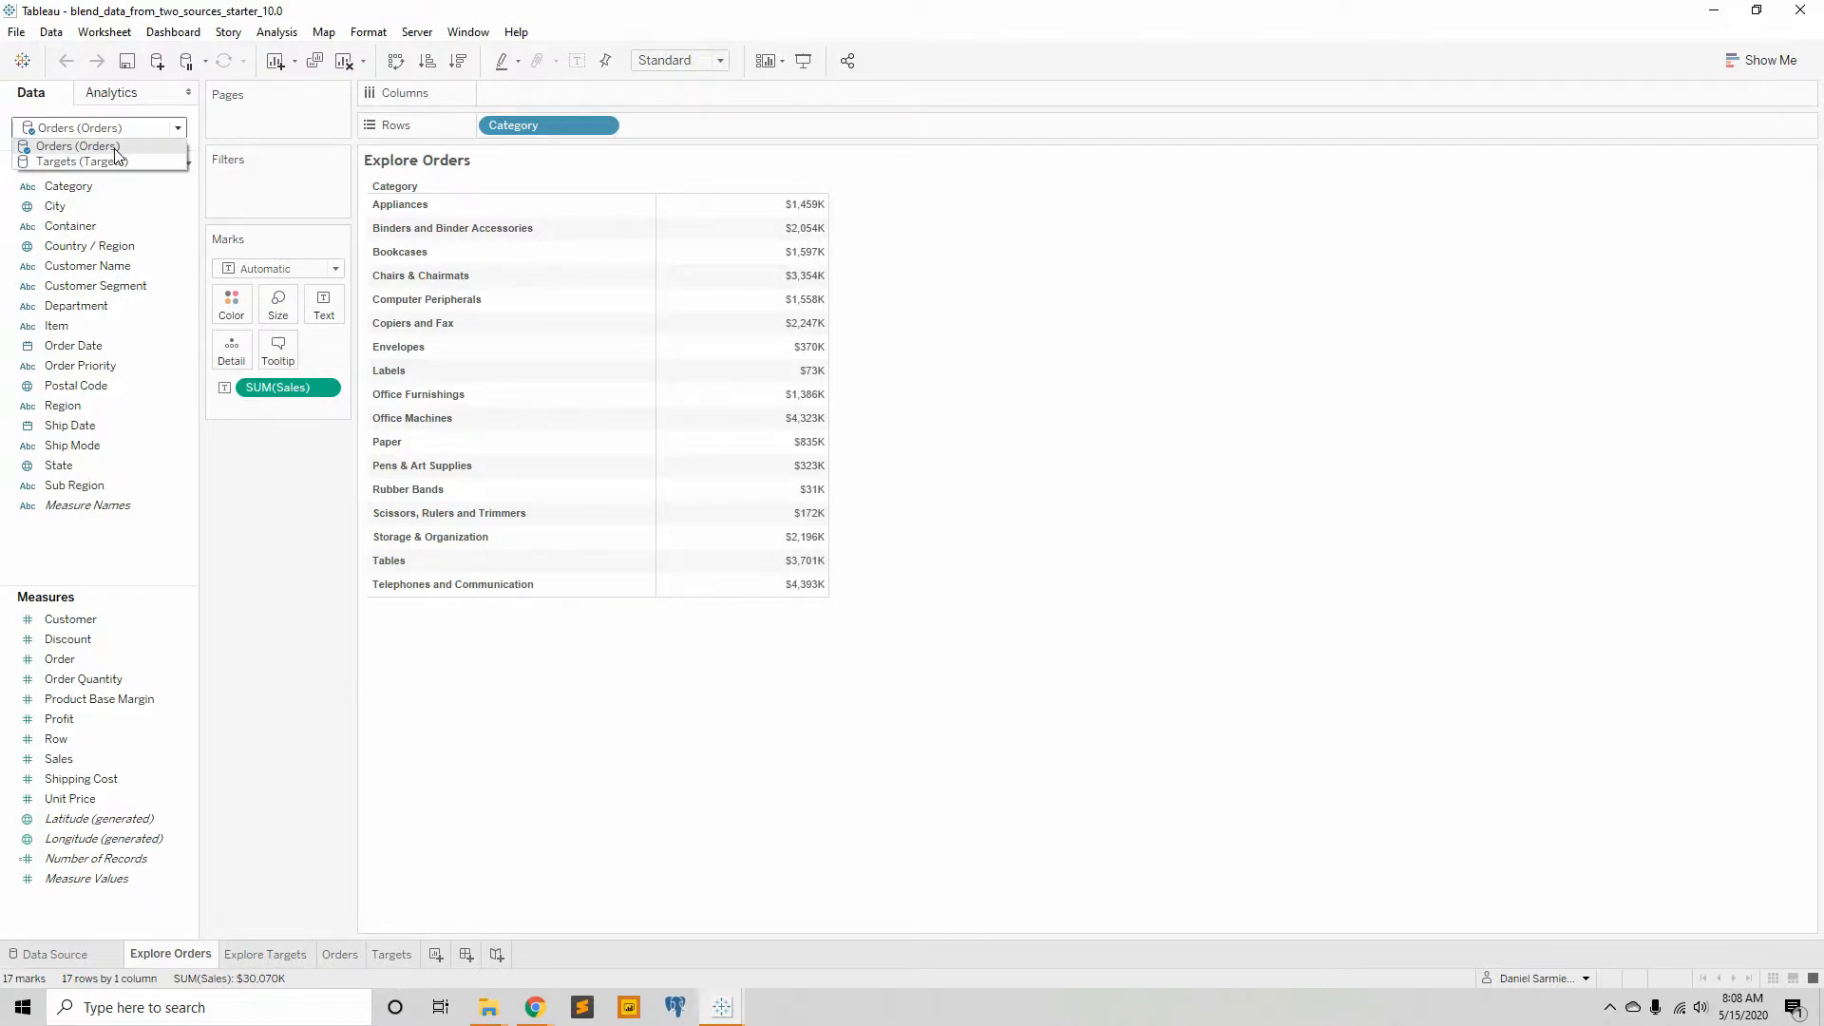
left_click(351, 18)
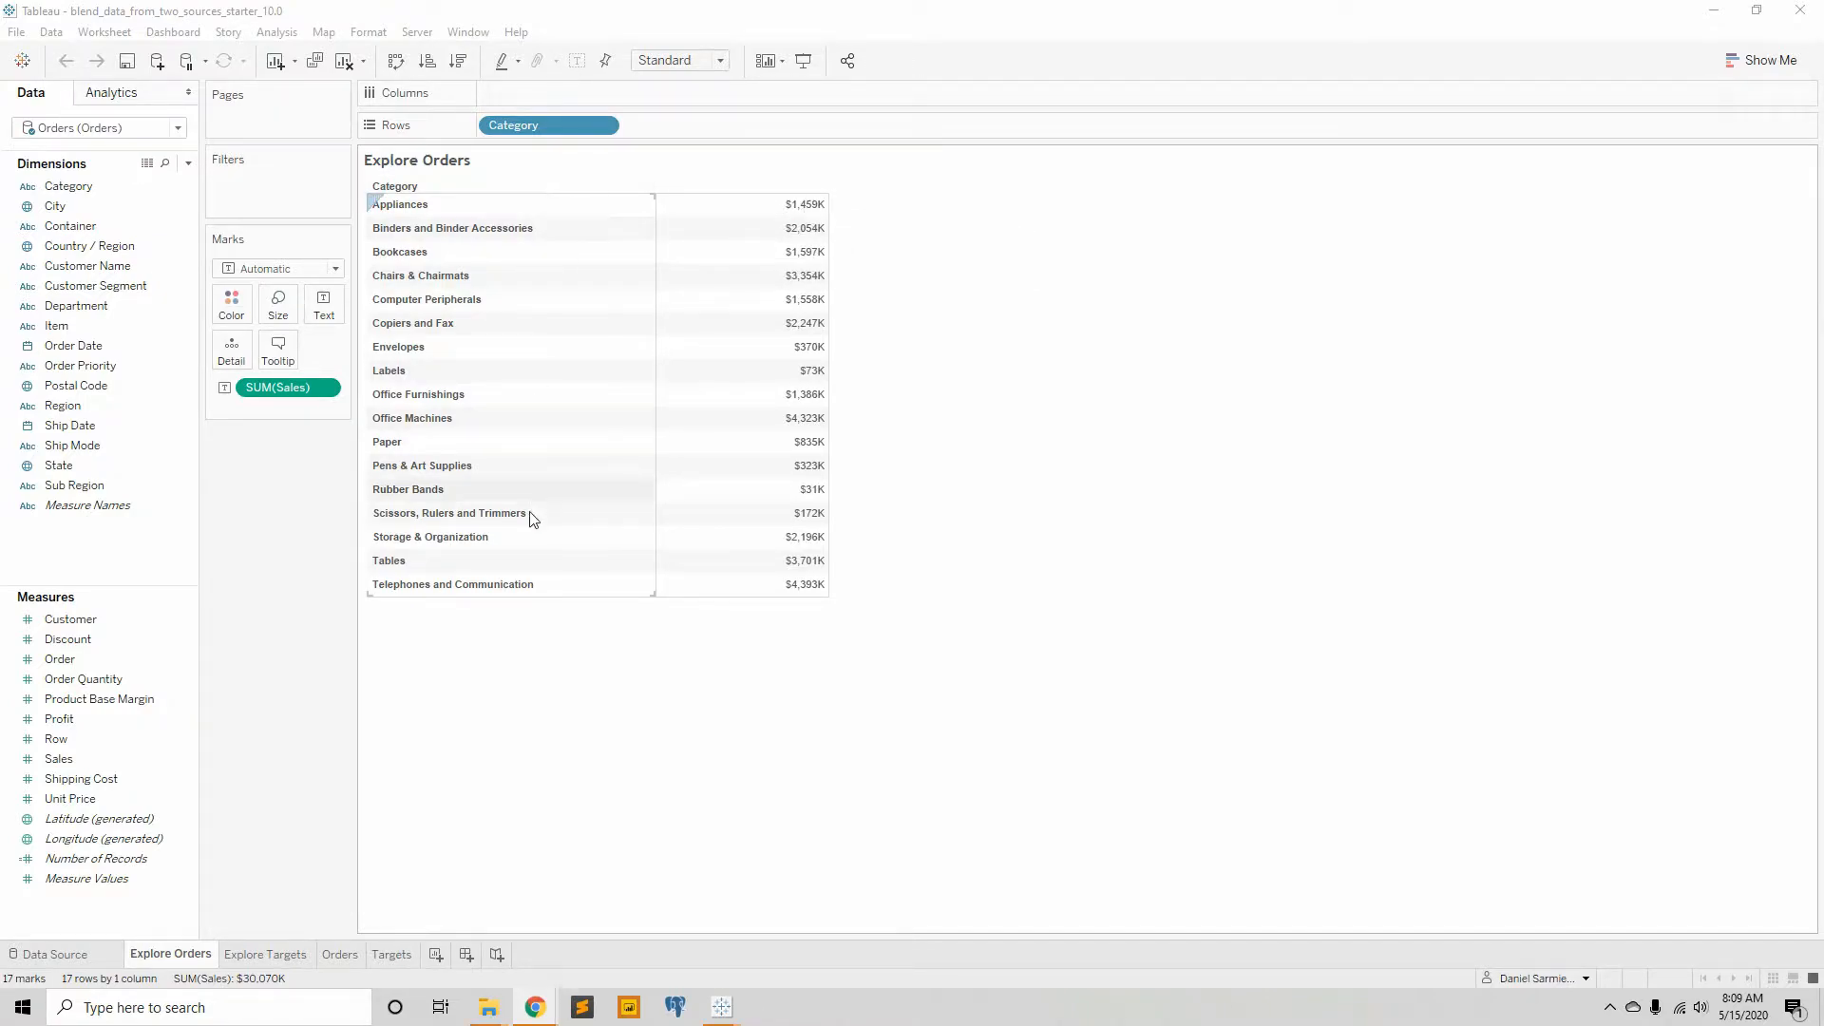
left_click(251, 953)
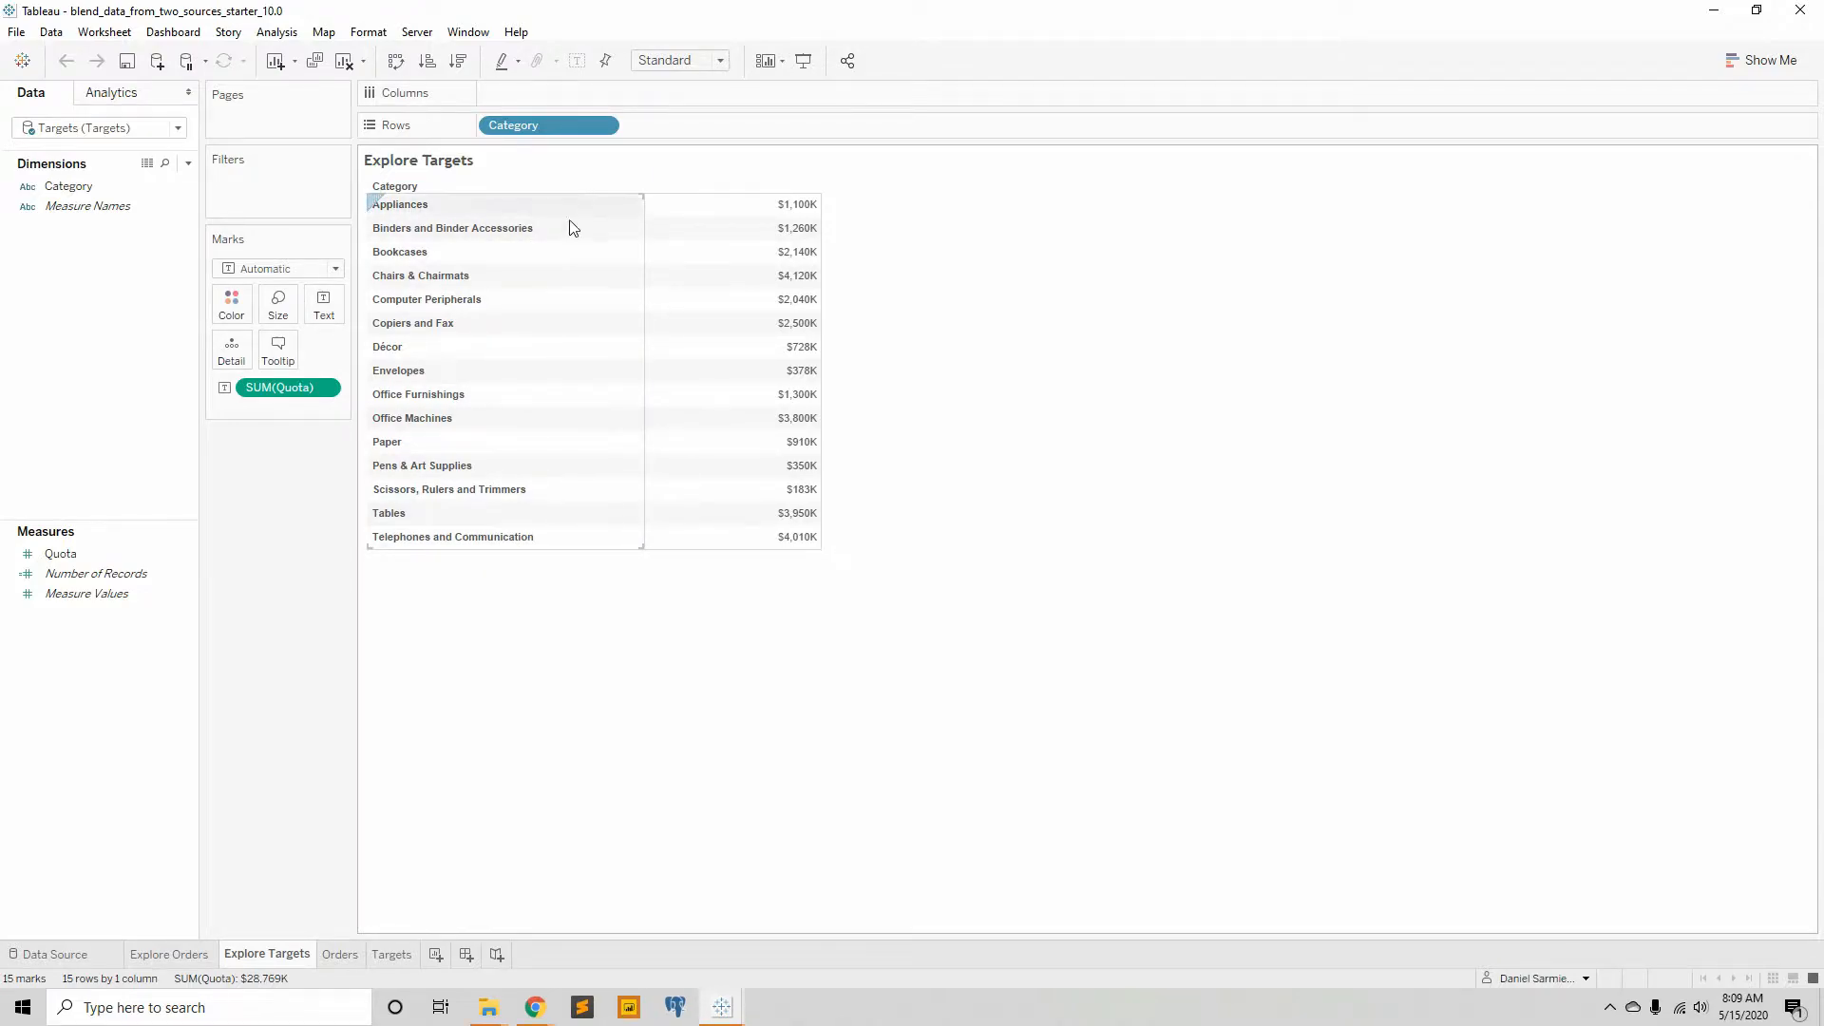
- In Explore Orders, chart Sales as horizontal bars by Category and blend in Quota from the Targets data source on the same axis
left_click(182, 961)
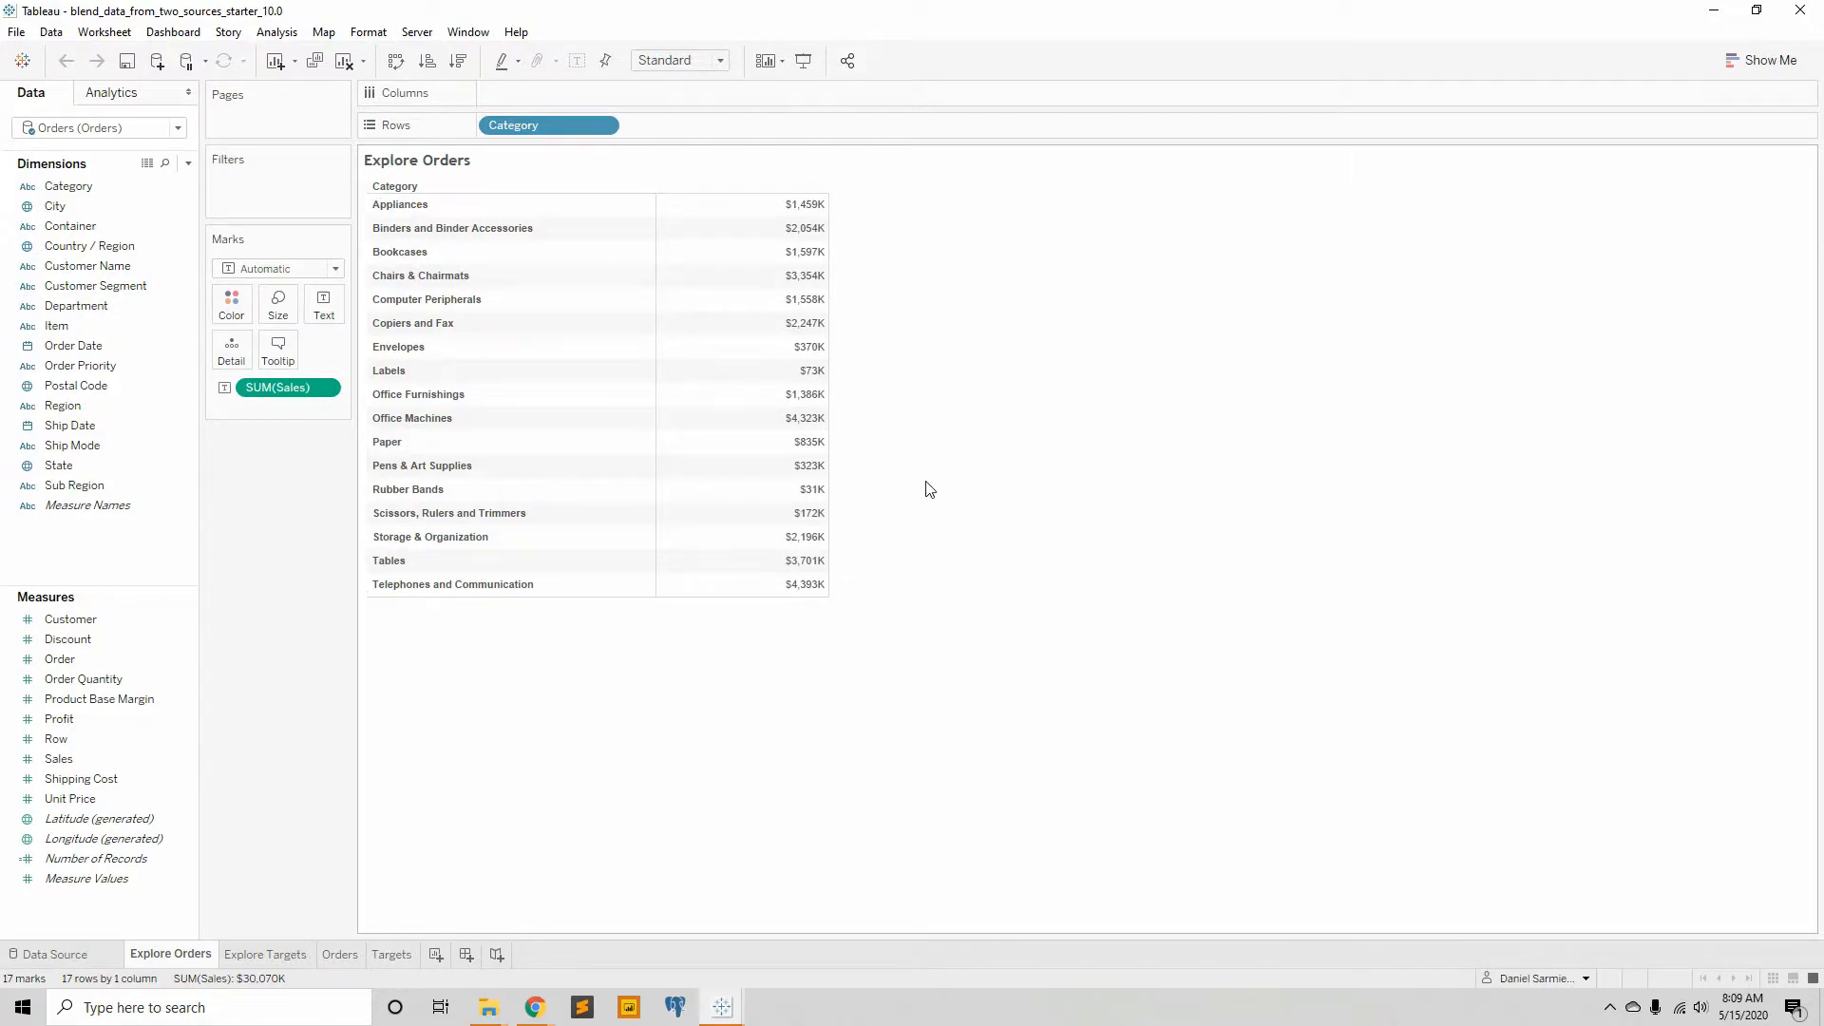
left_click_drag(59, 759, 556, 92)
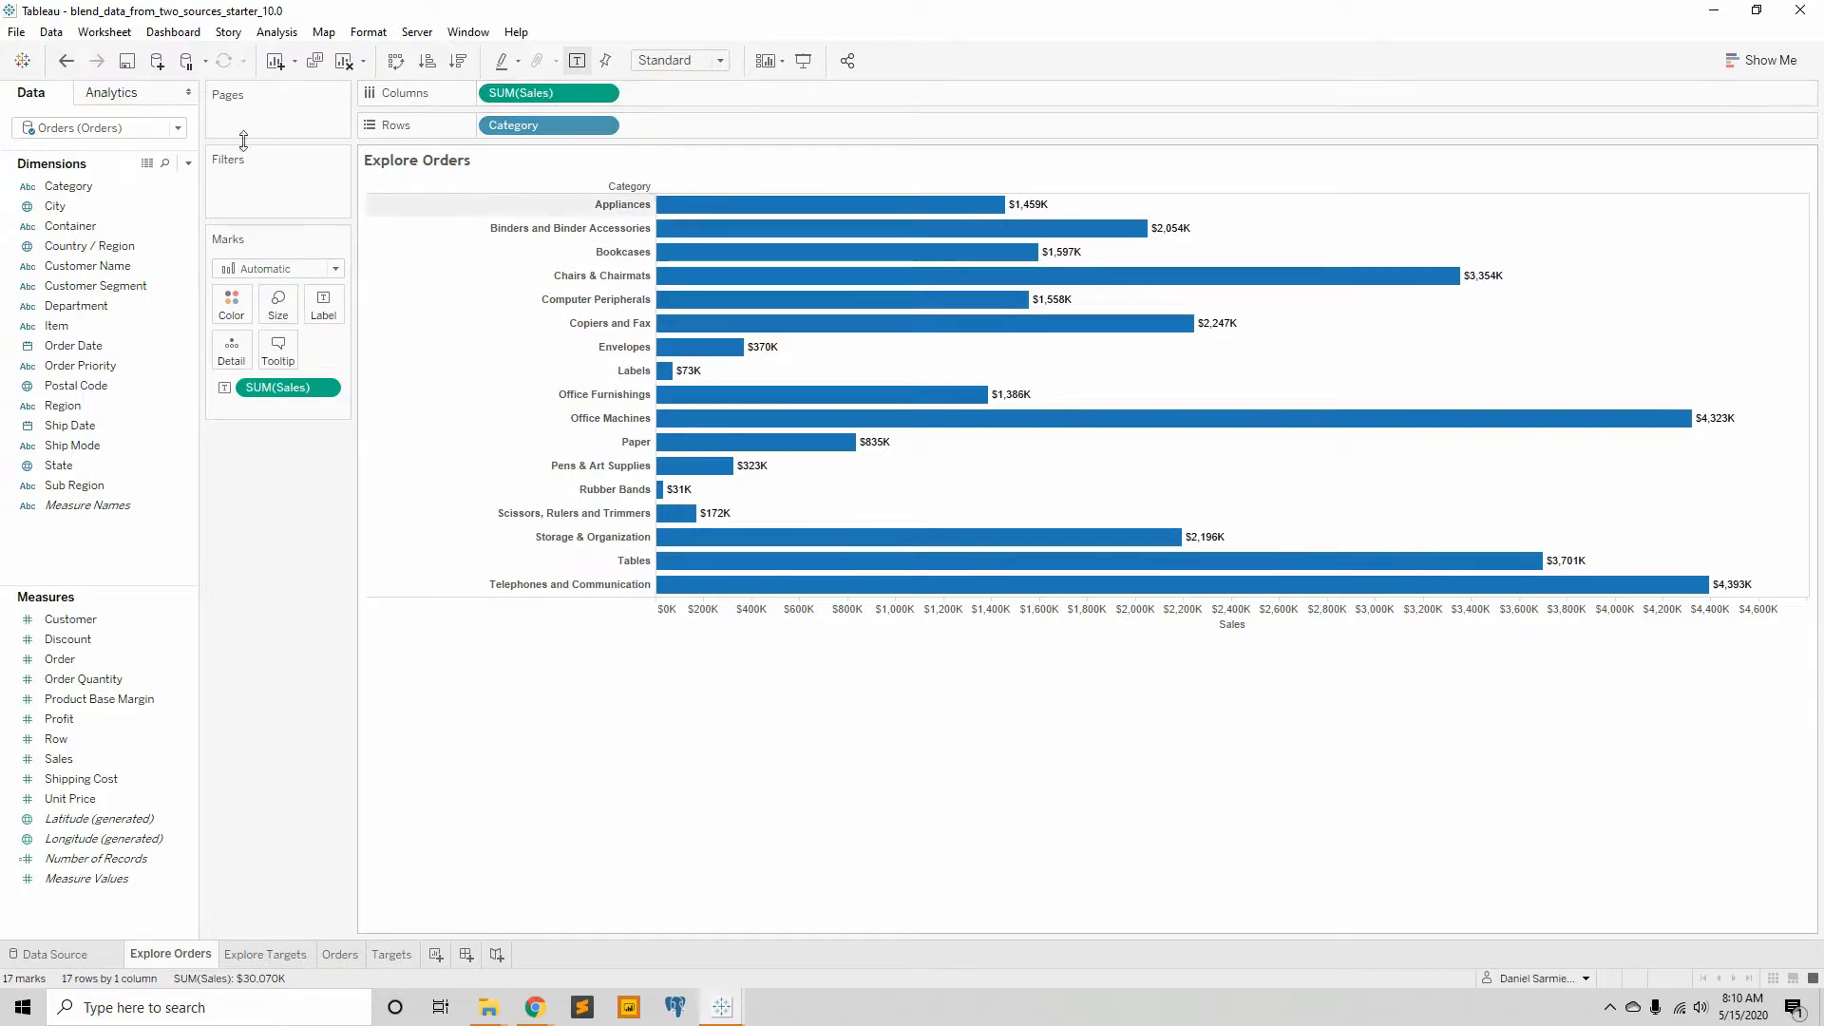
left_click(114, 129)
left_click(111, 162)
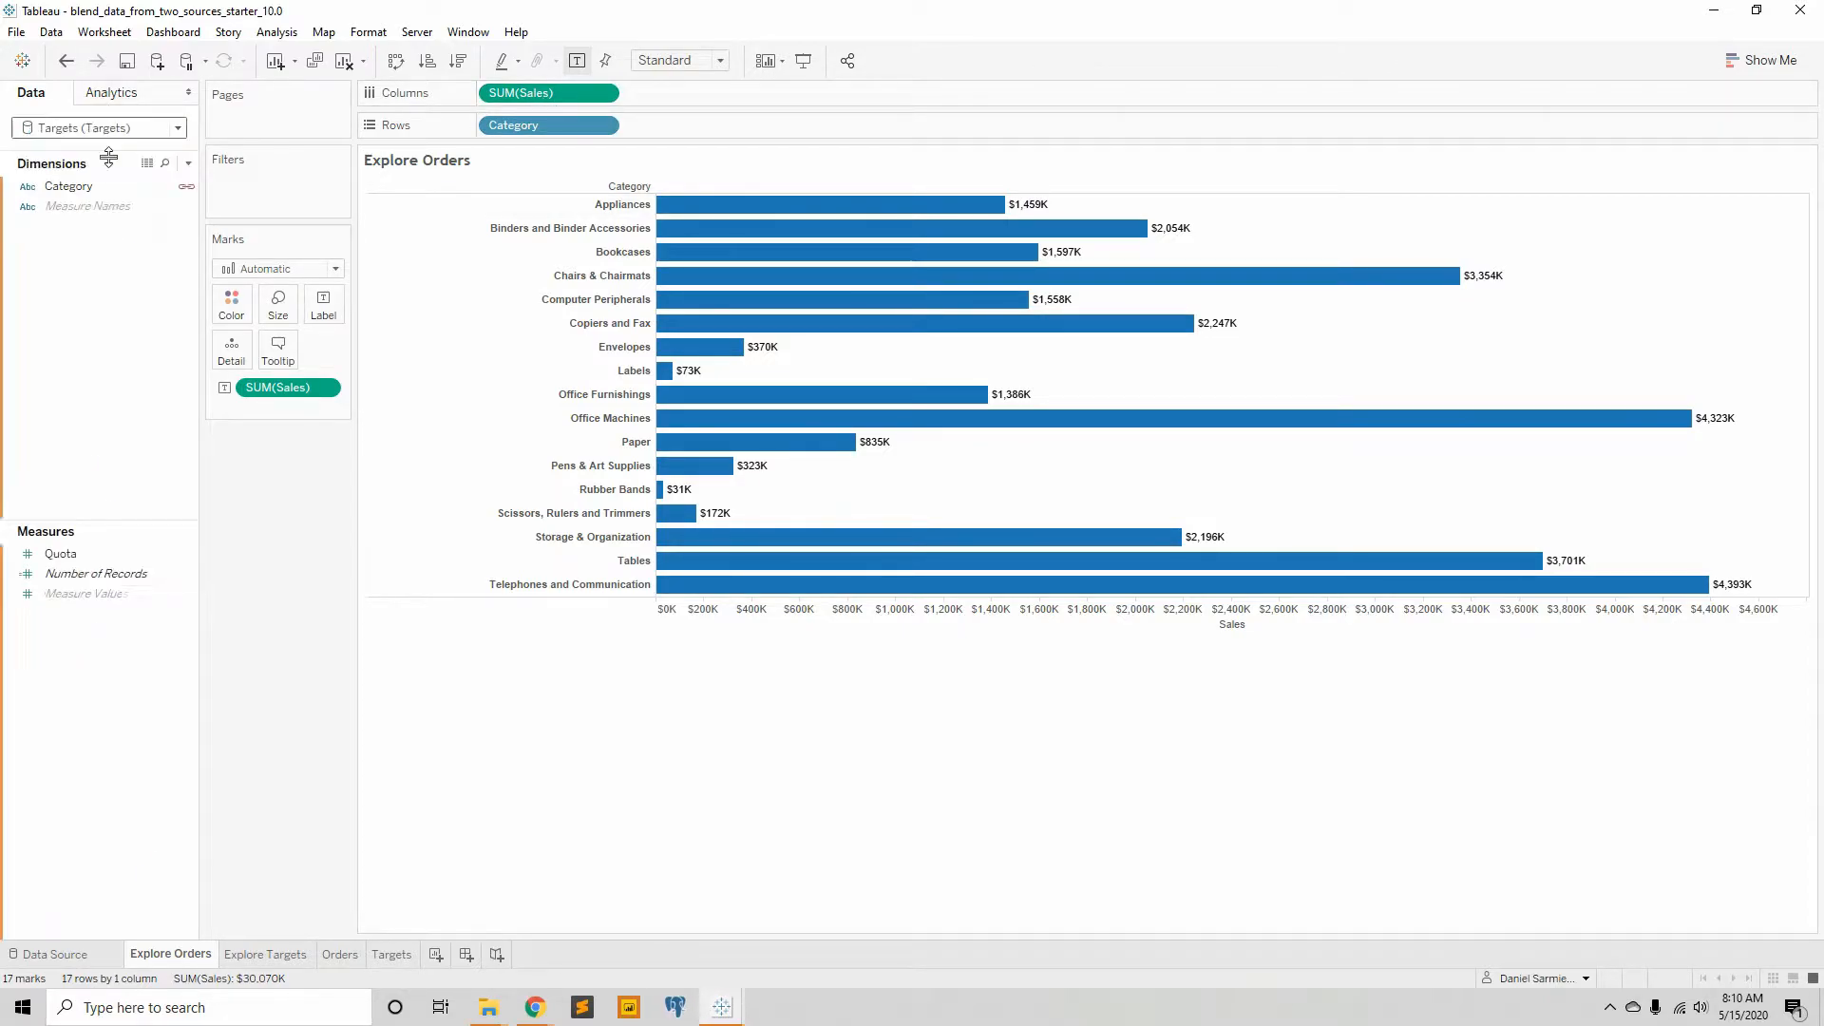
left_click_drag(57, 553, 1245, 638)
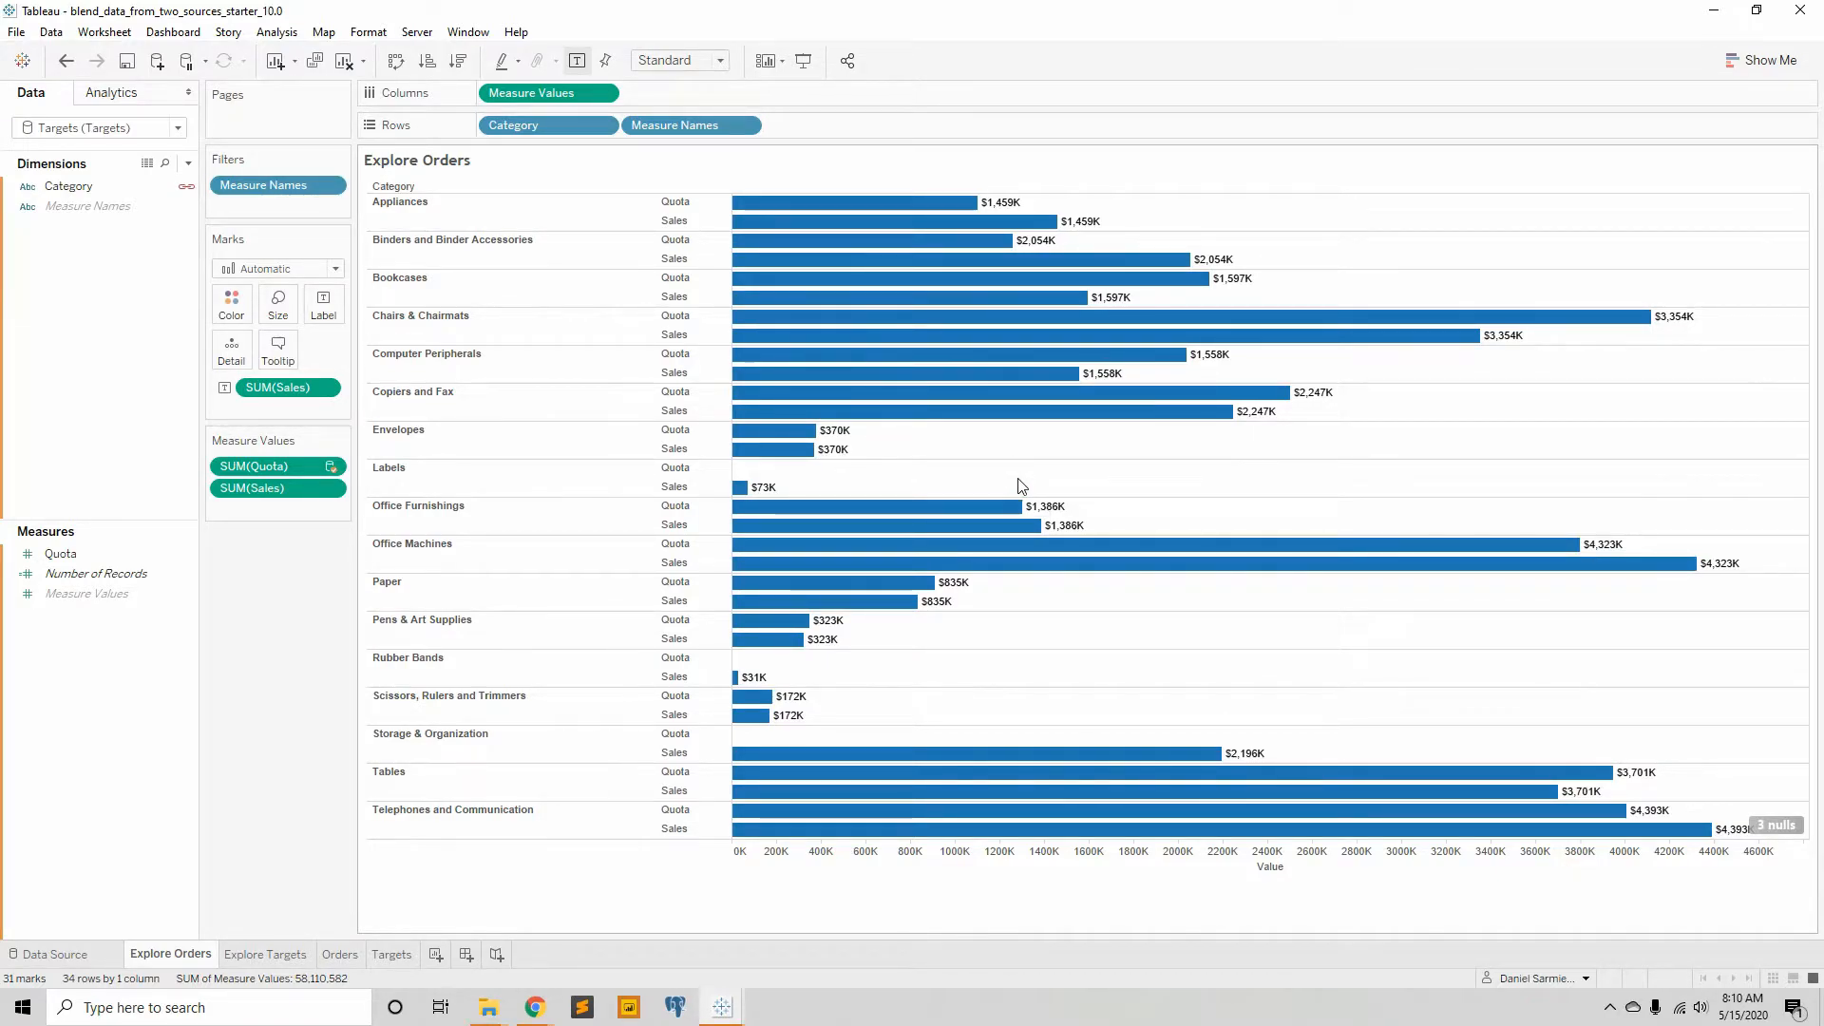
- In Explore Targets, chart Quota as horizontal bars by Category and blend in Sales from the Orders data source on the same axis
left_click(270, 956)
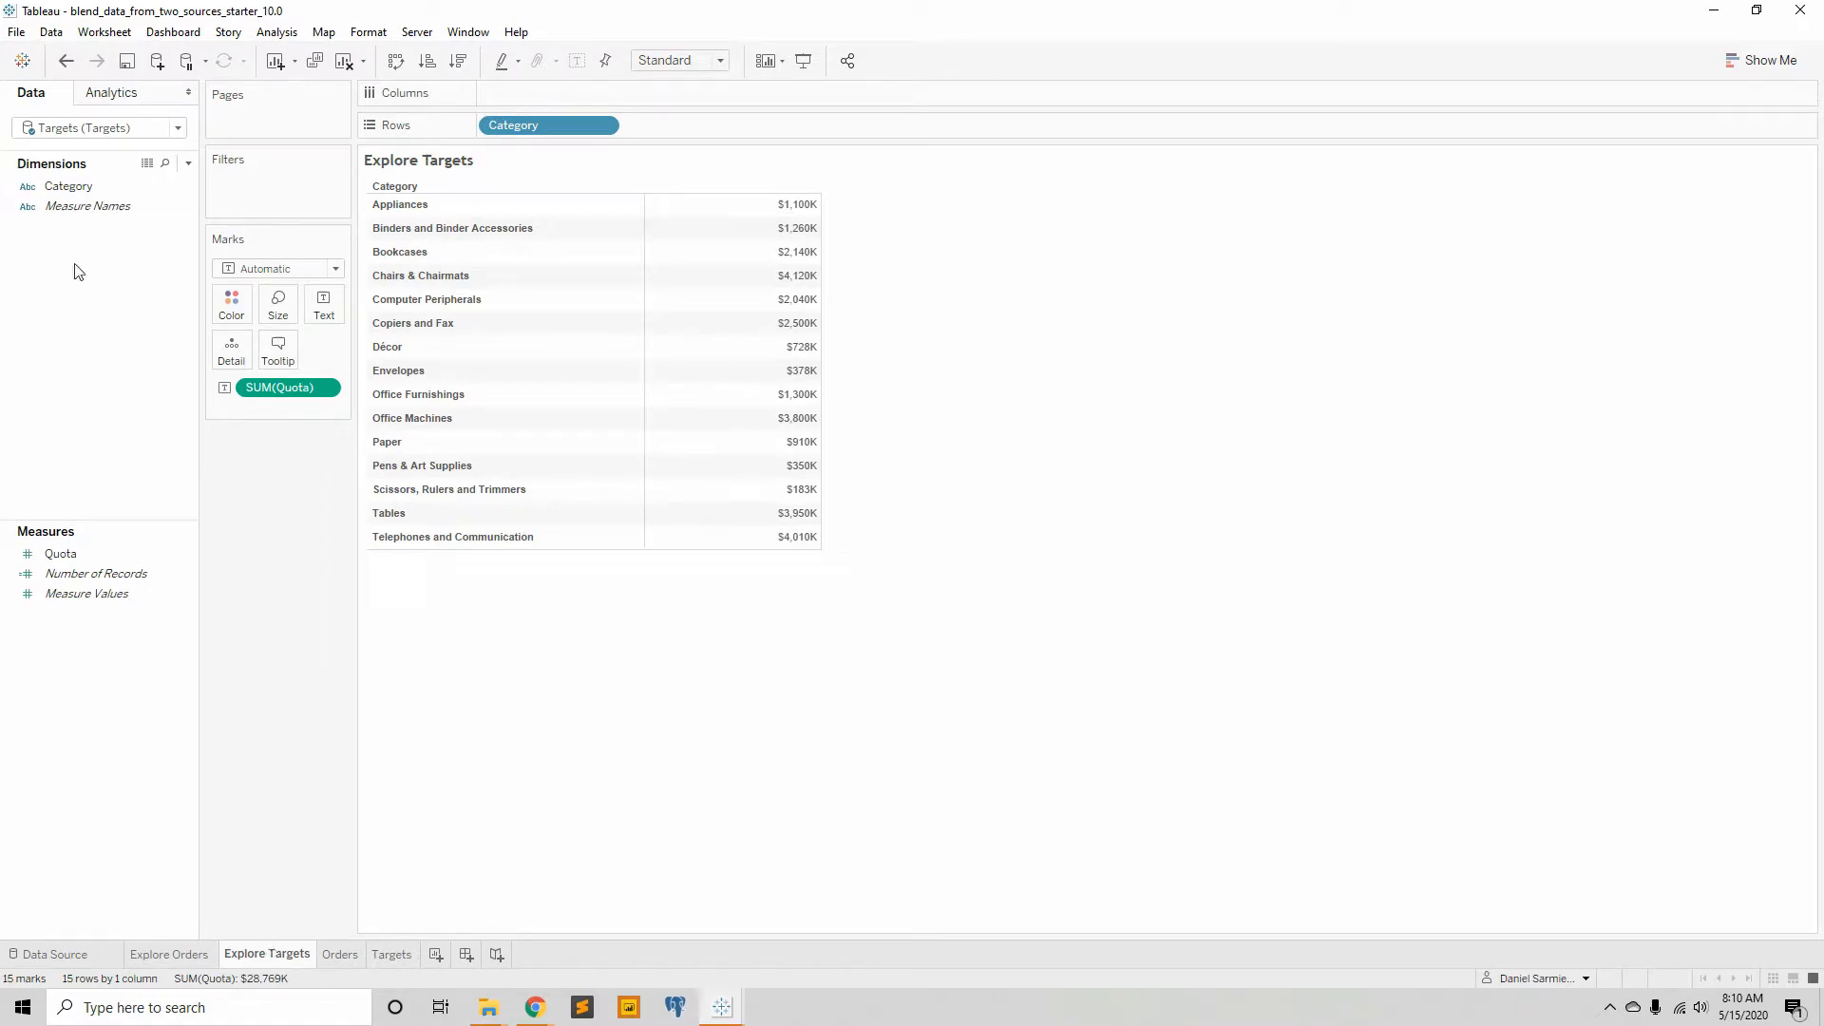
left_click_drag(61, 554, 616, 93)
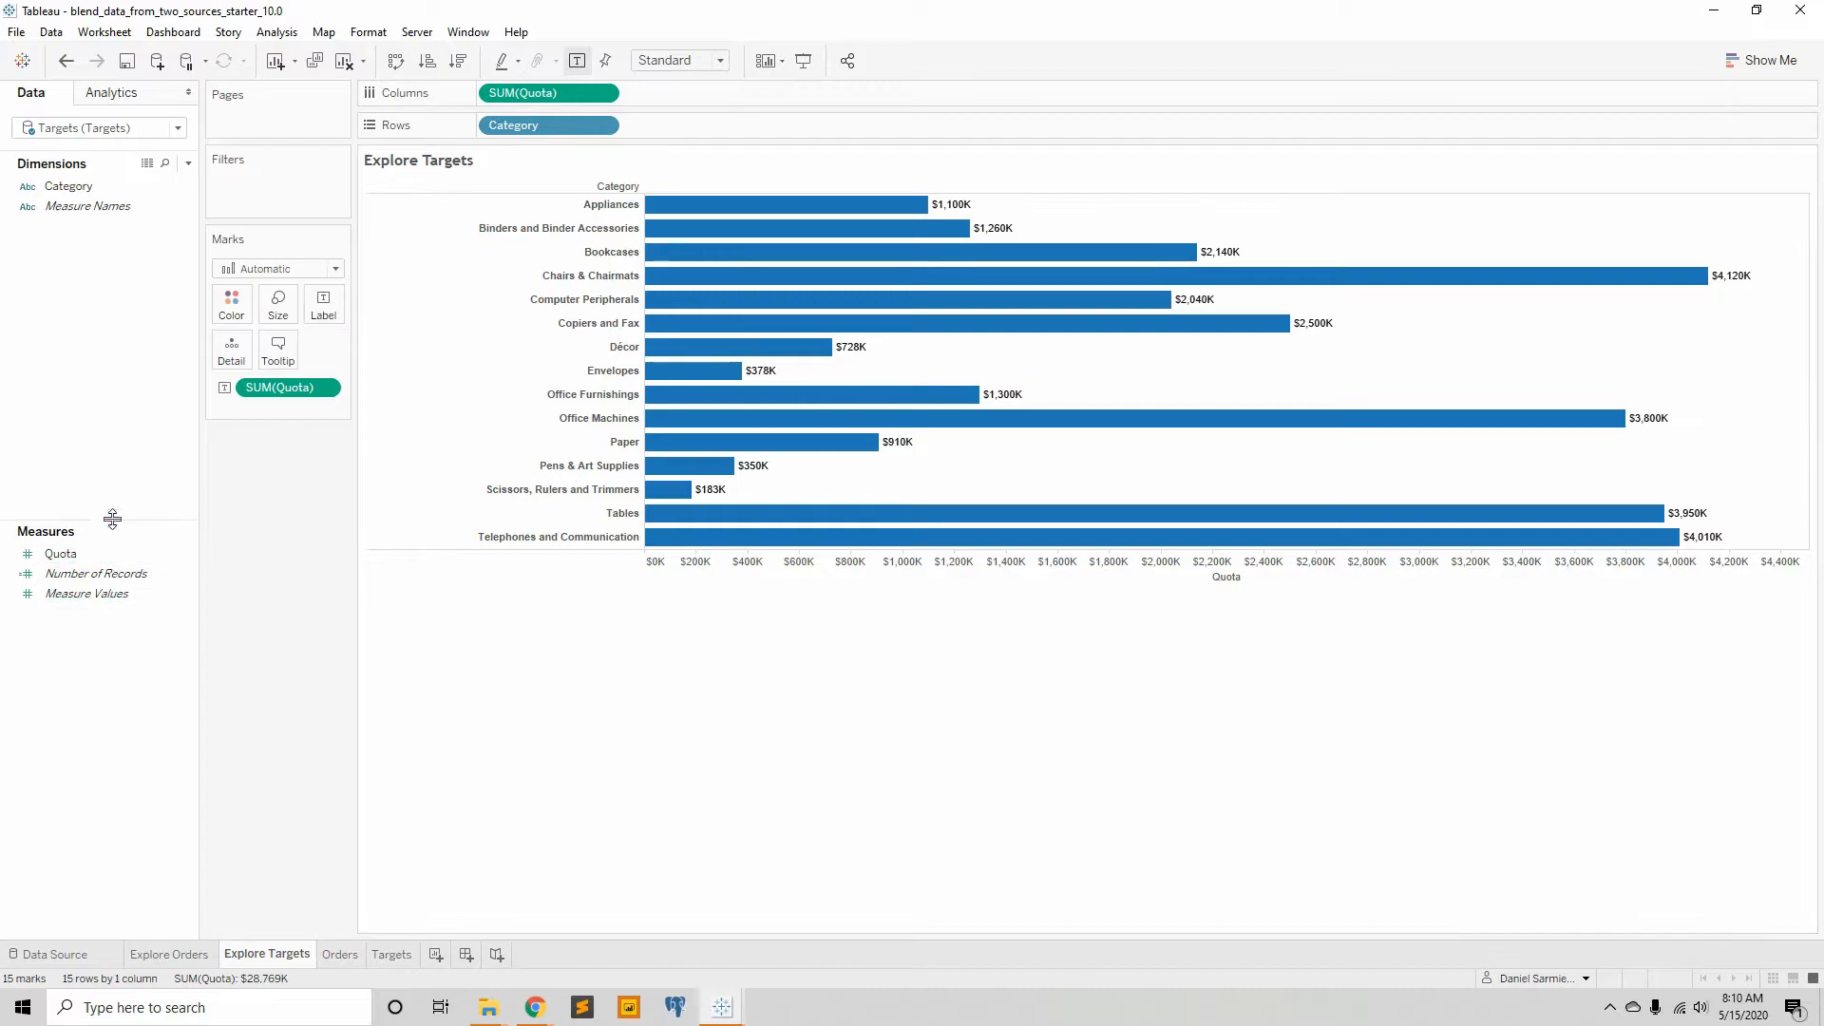
left_click(104, 127)
left_click(88, 146)
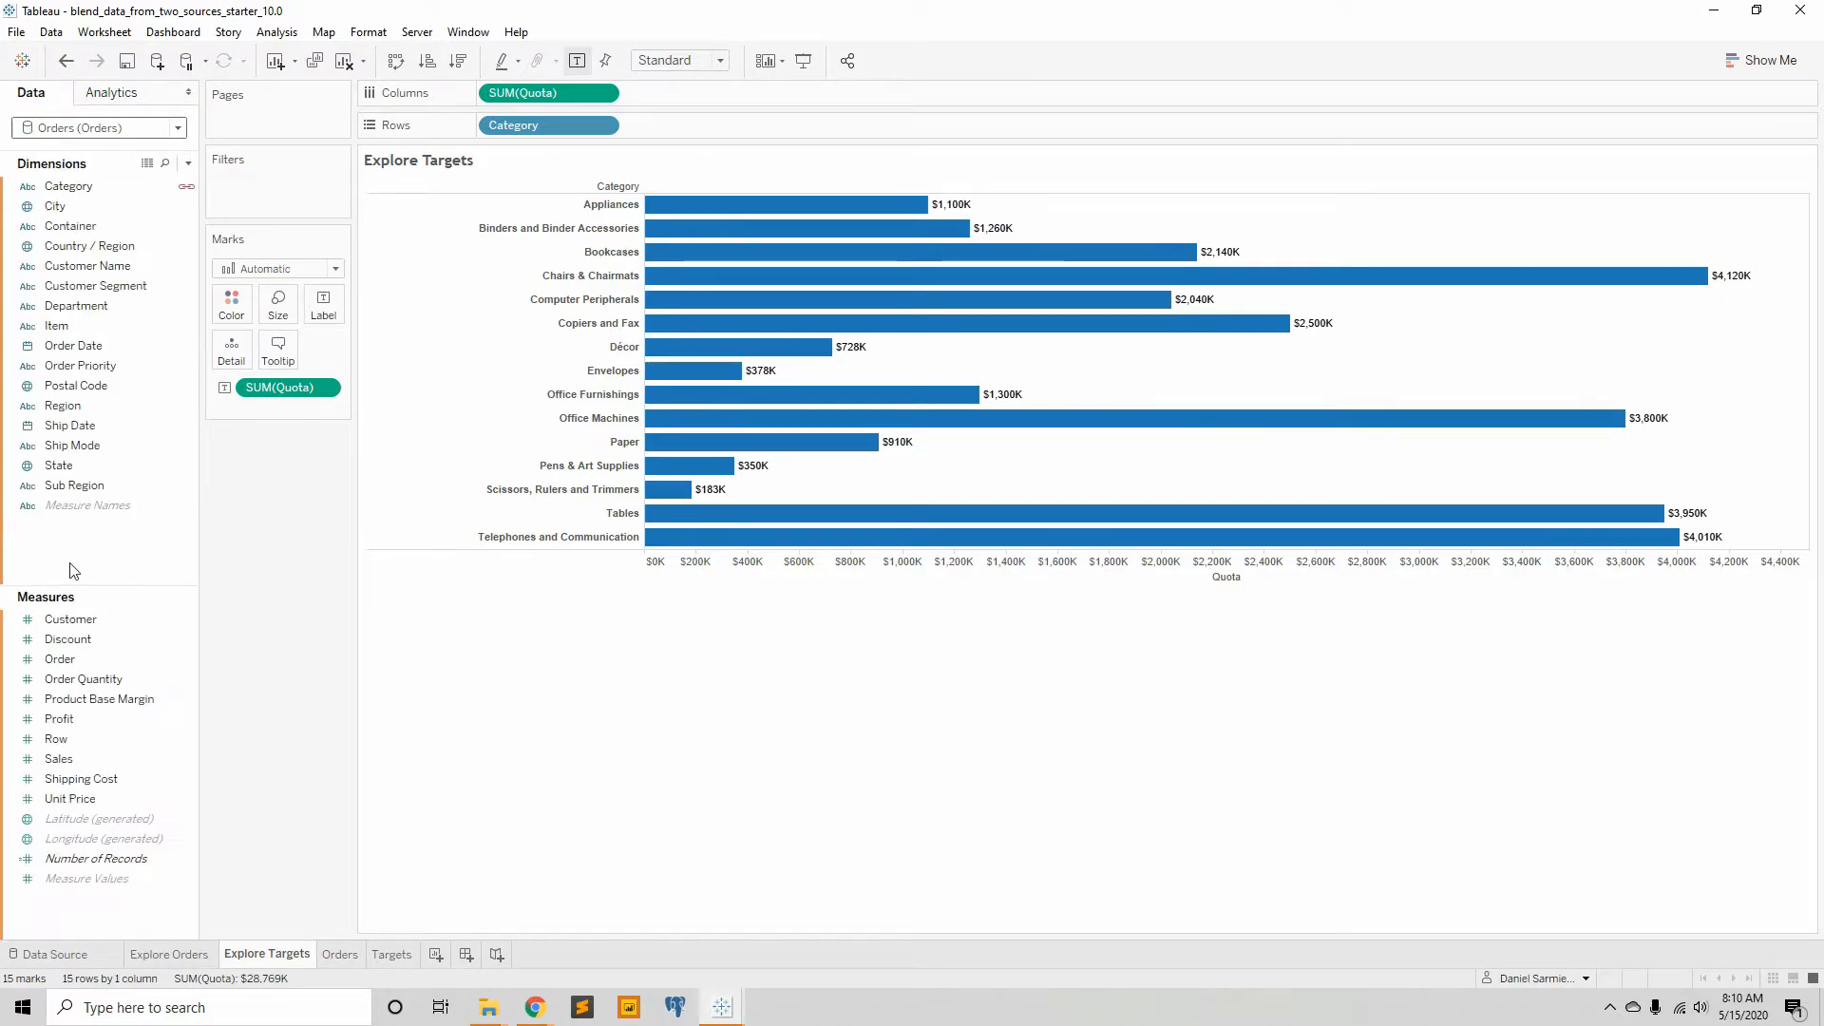
left_click_drag(58, 758, 1238, 577)
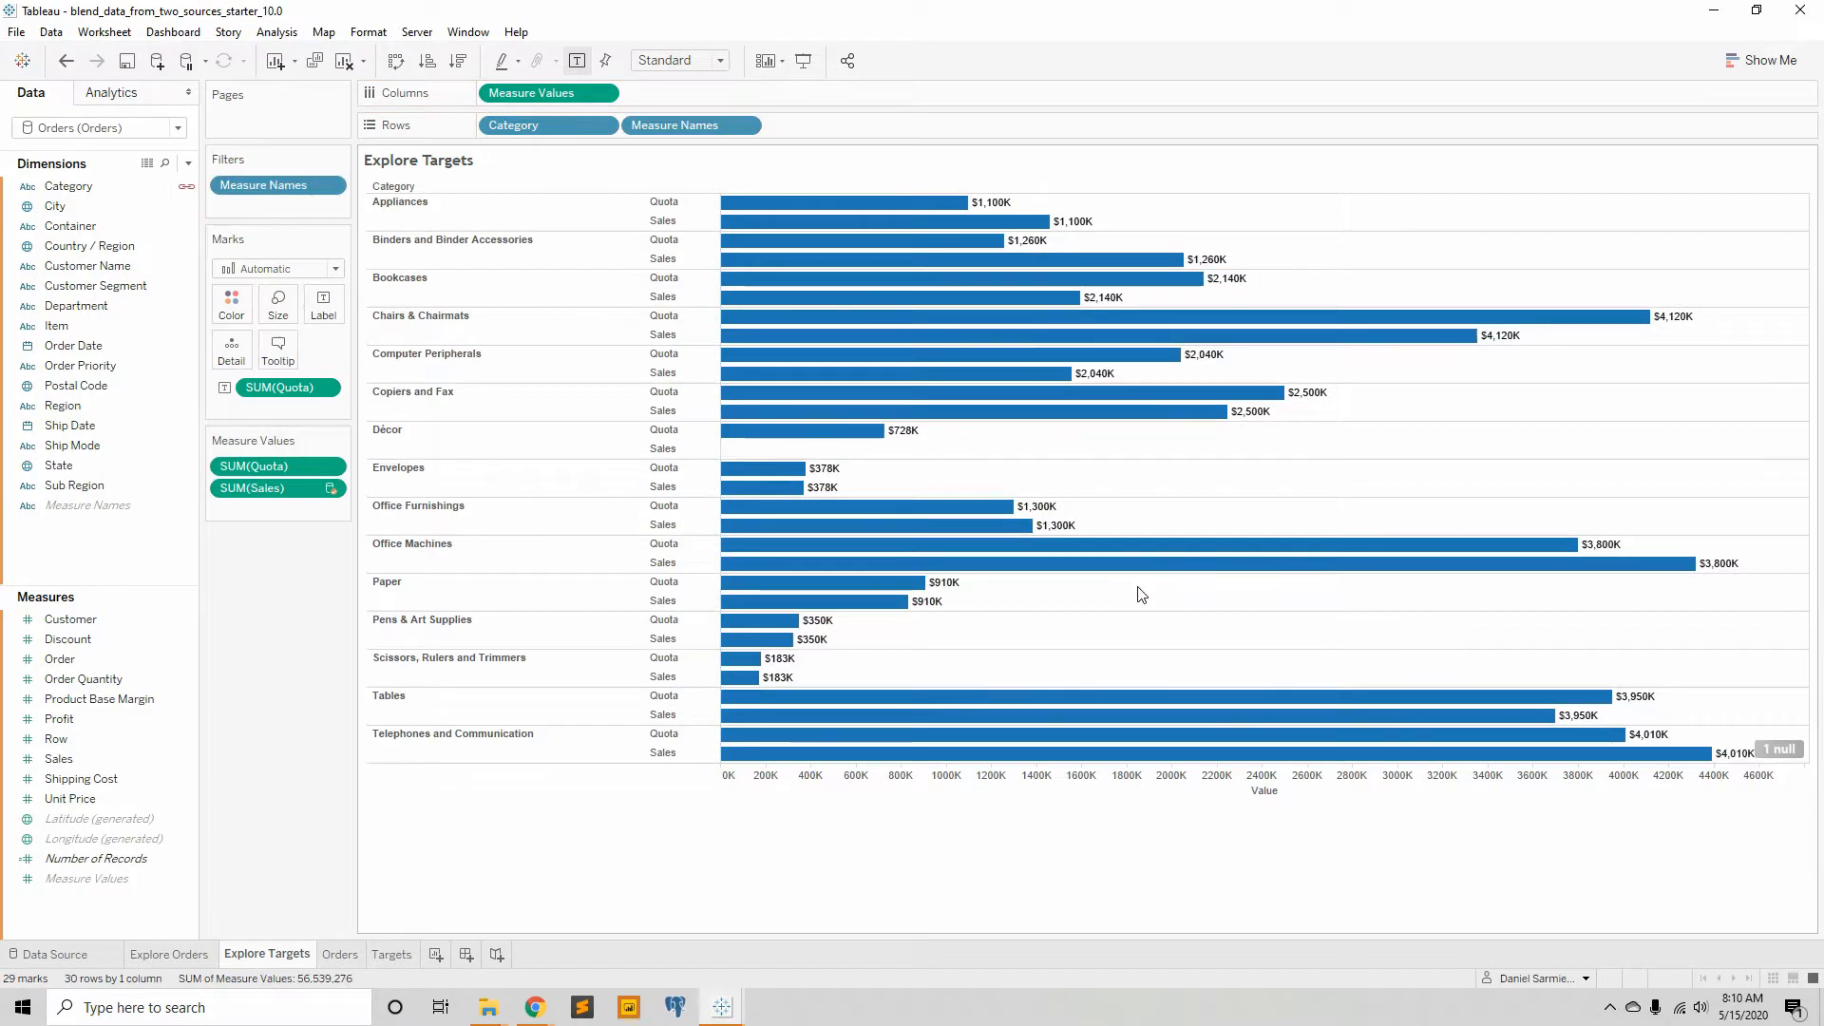
mouse_move(1245, 575)
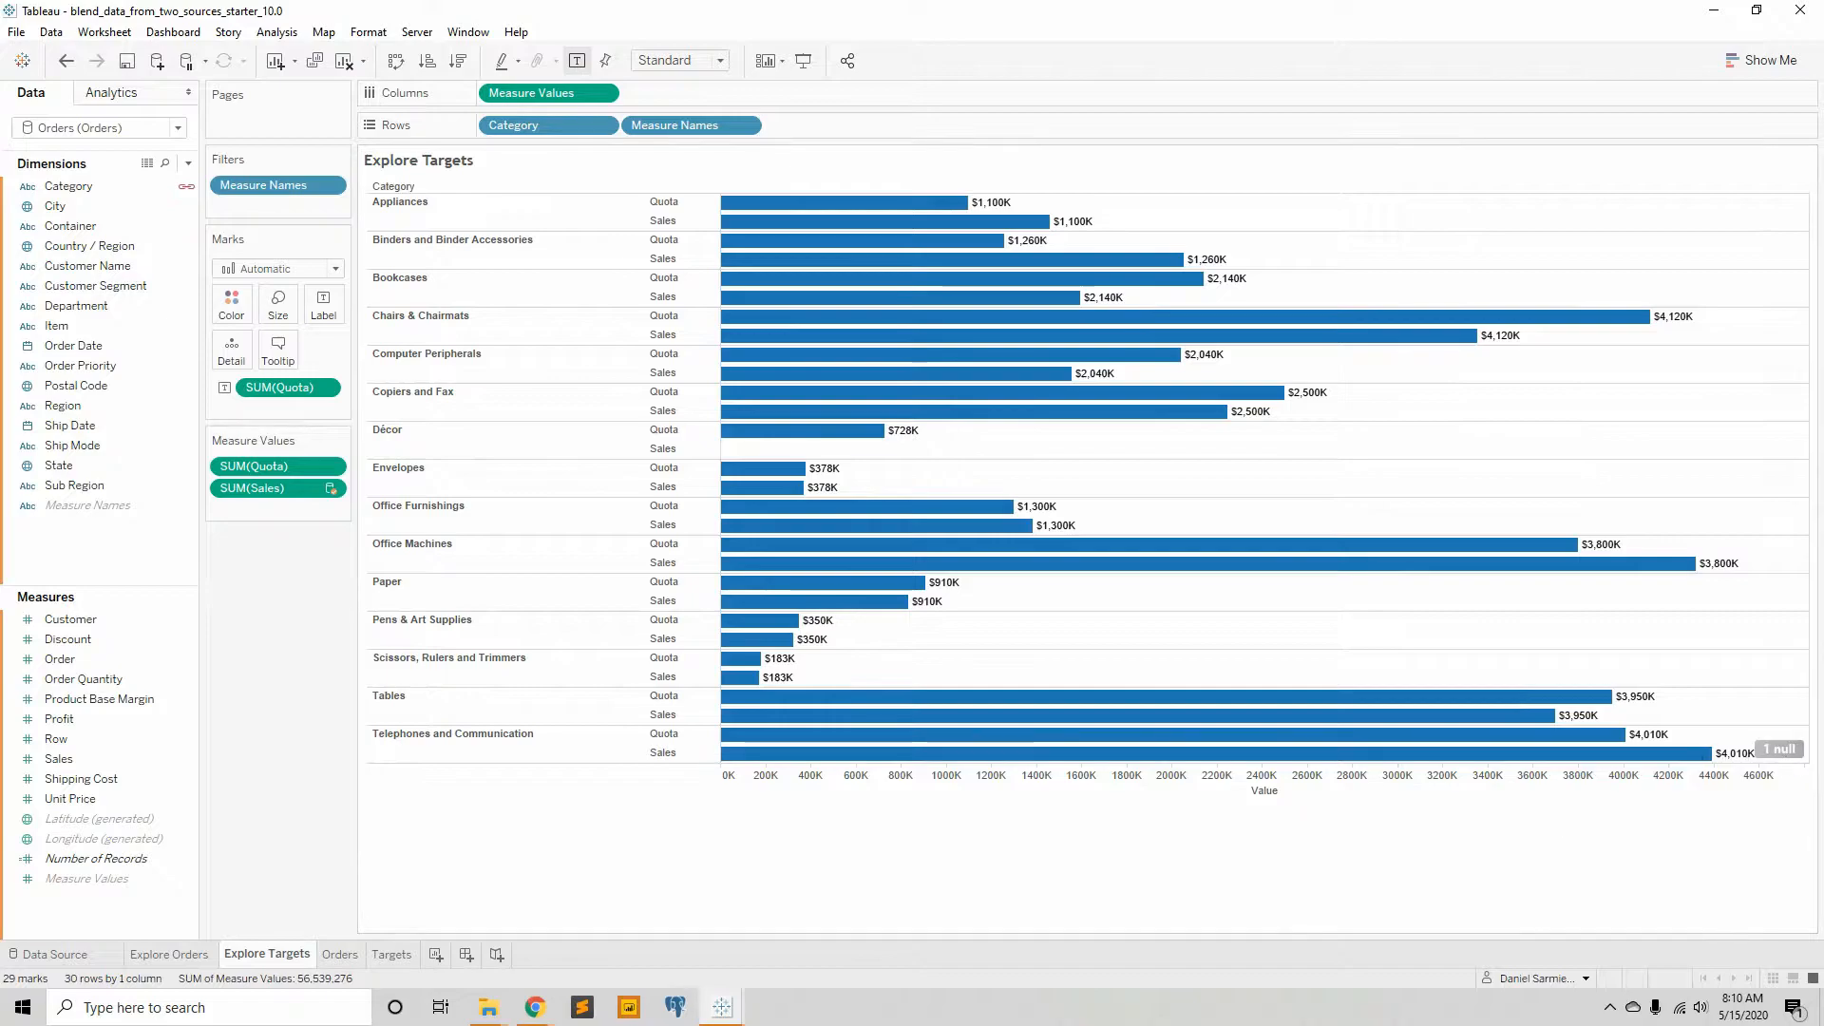
mouse_move(1795, 760)
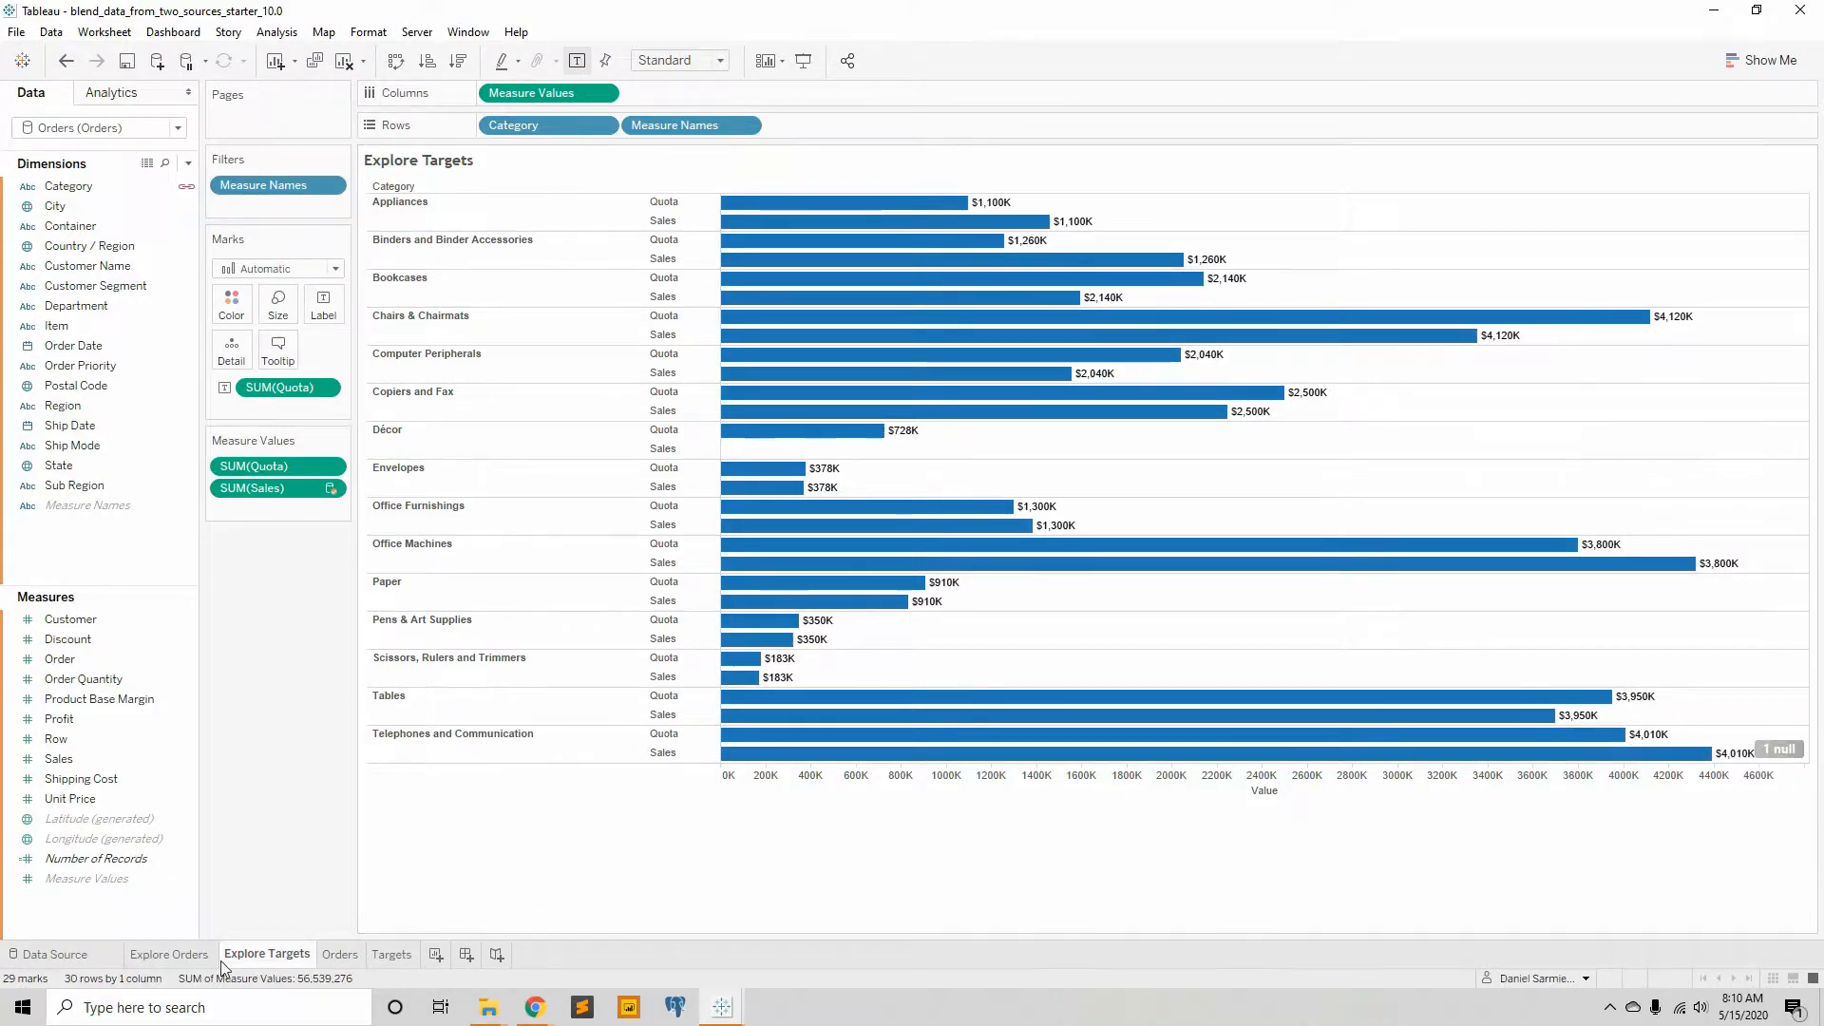
- Show a filter for the Category dimension on the Explore Orders sheet
left_click(169, 954)
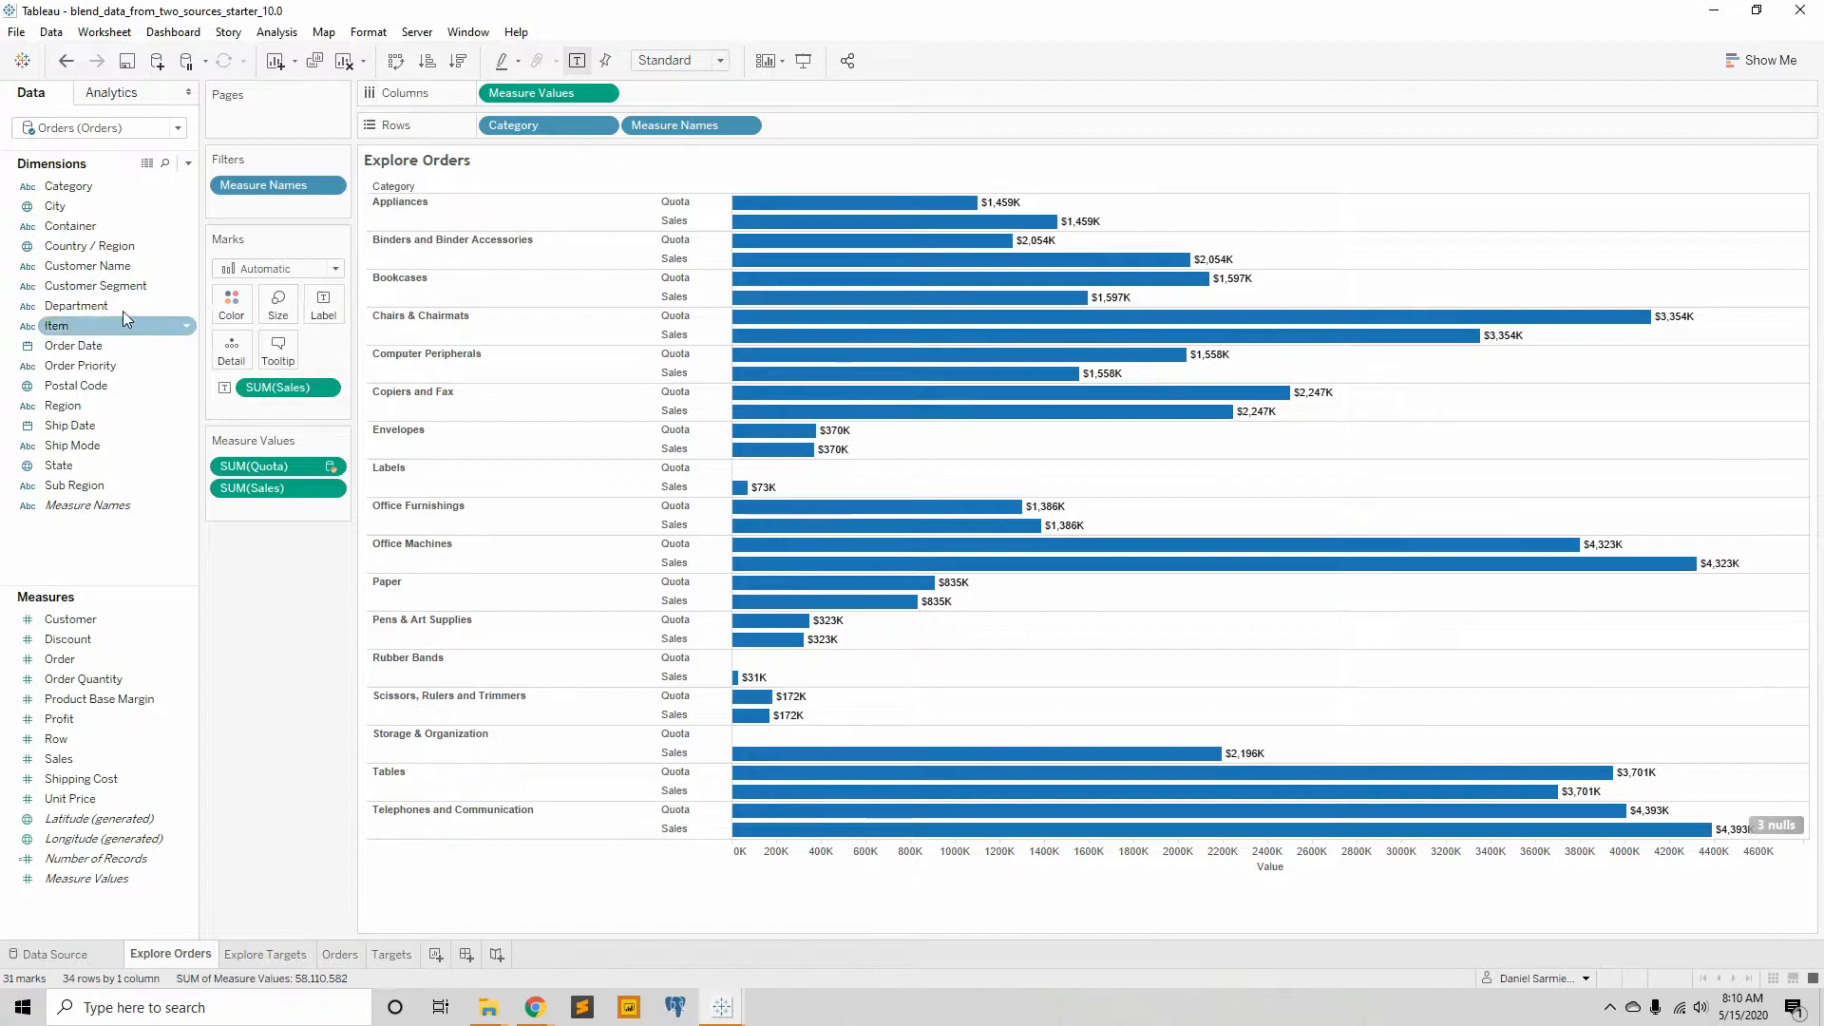
left_click(107, 187)
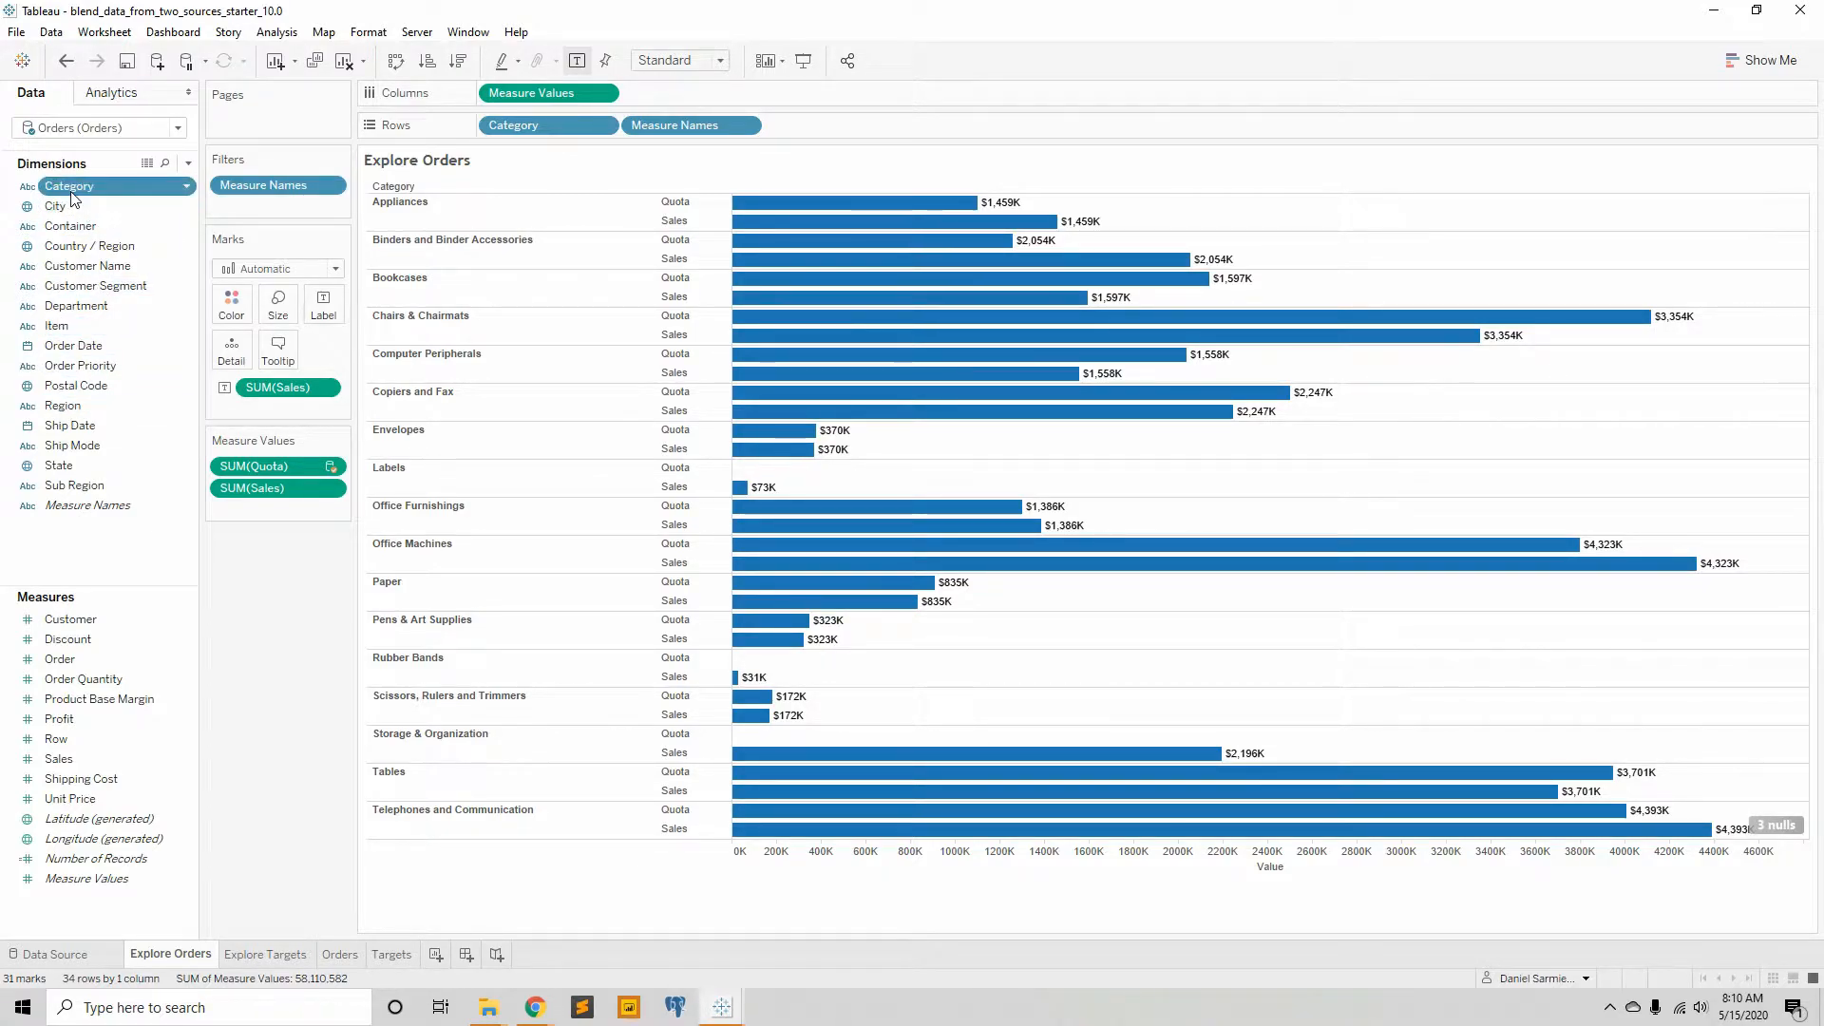
right_click(119, 195)
left_click(185, 219)
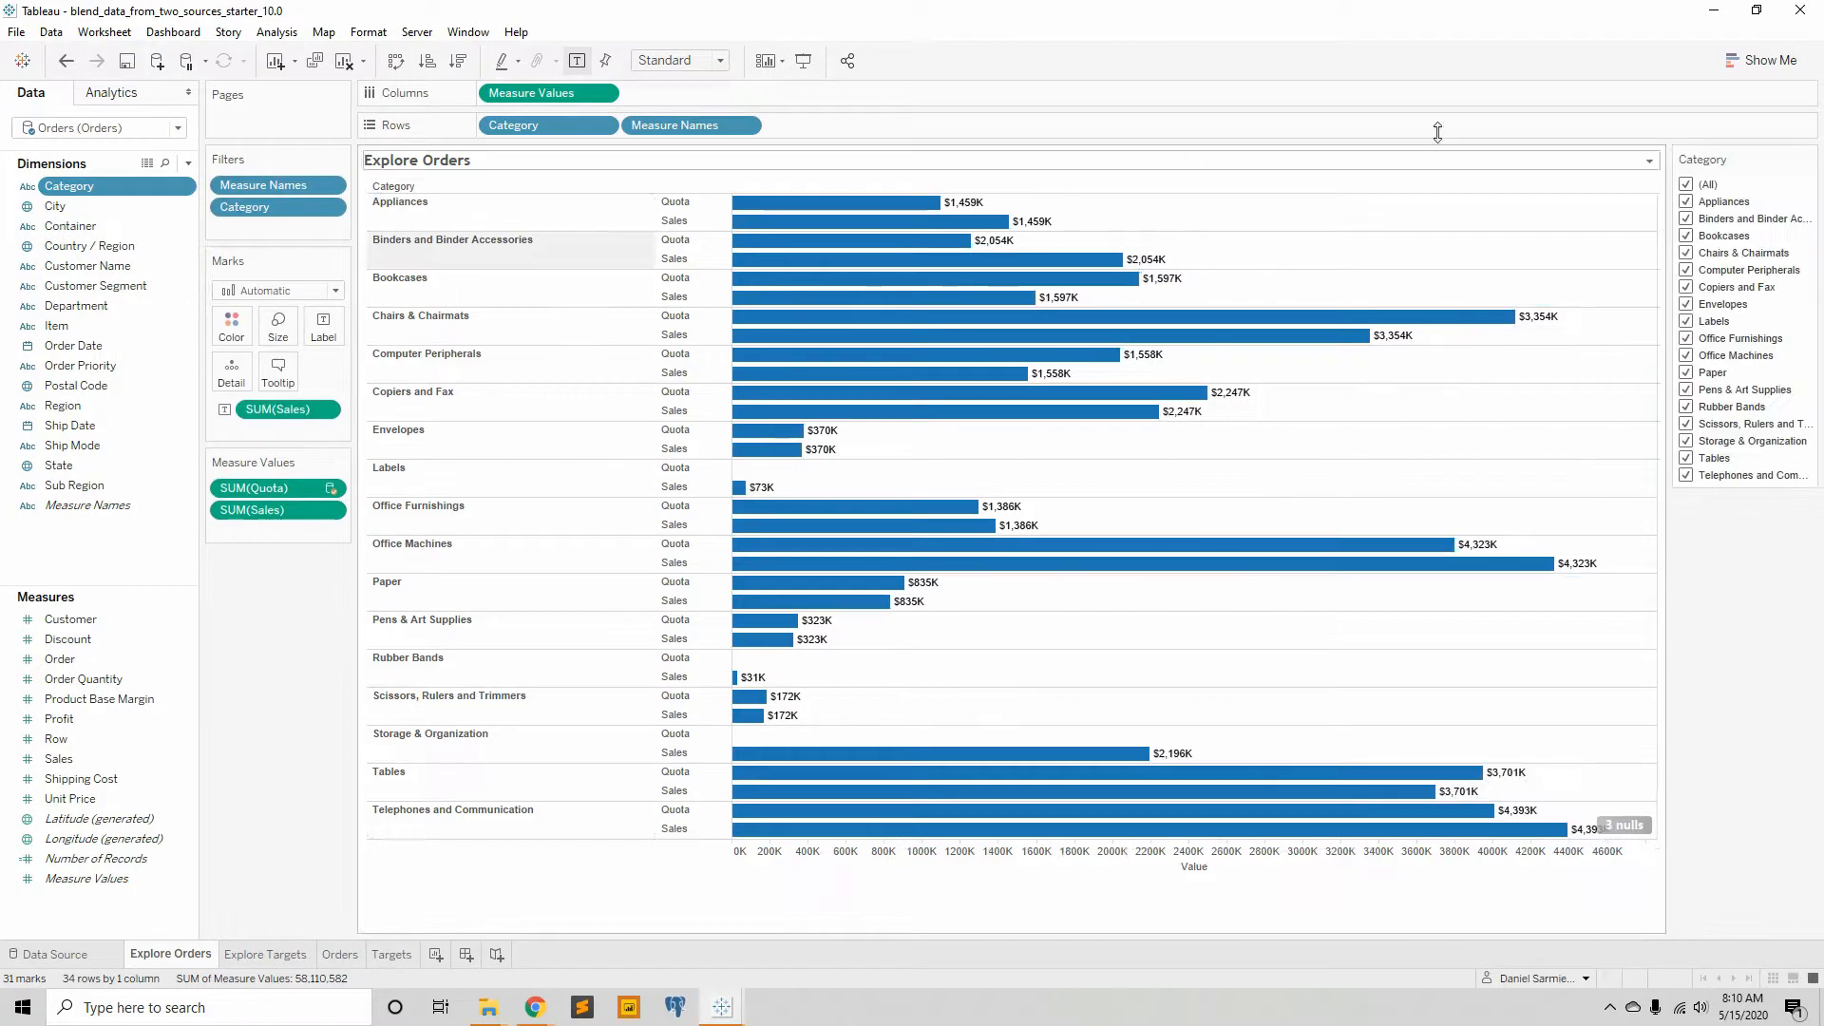
- Filter Explore Orders to only the Labels, Rubber Bands, and Storage & Organization categories
left_click(1686, 185)
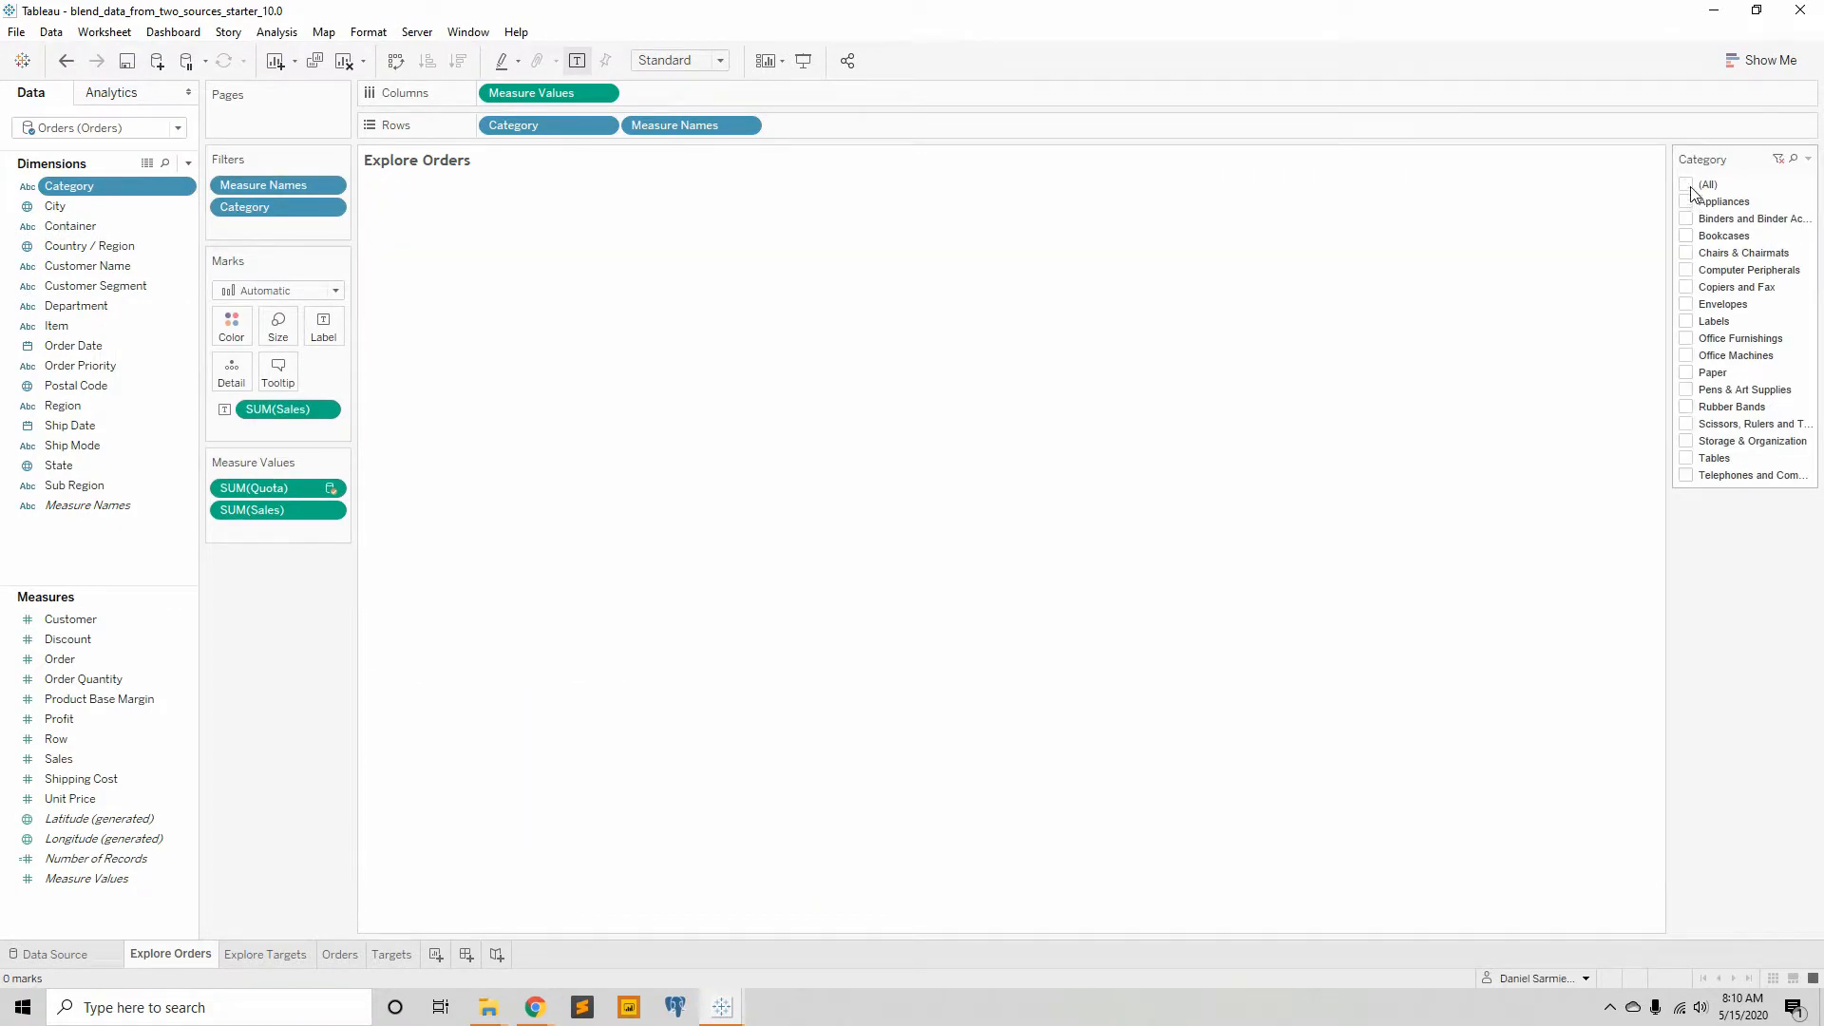
left_click(1689, 185)
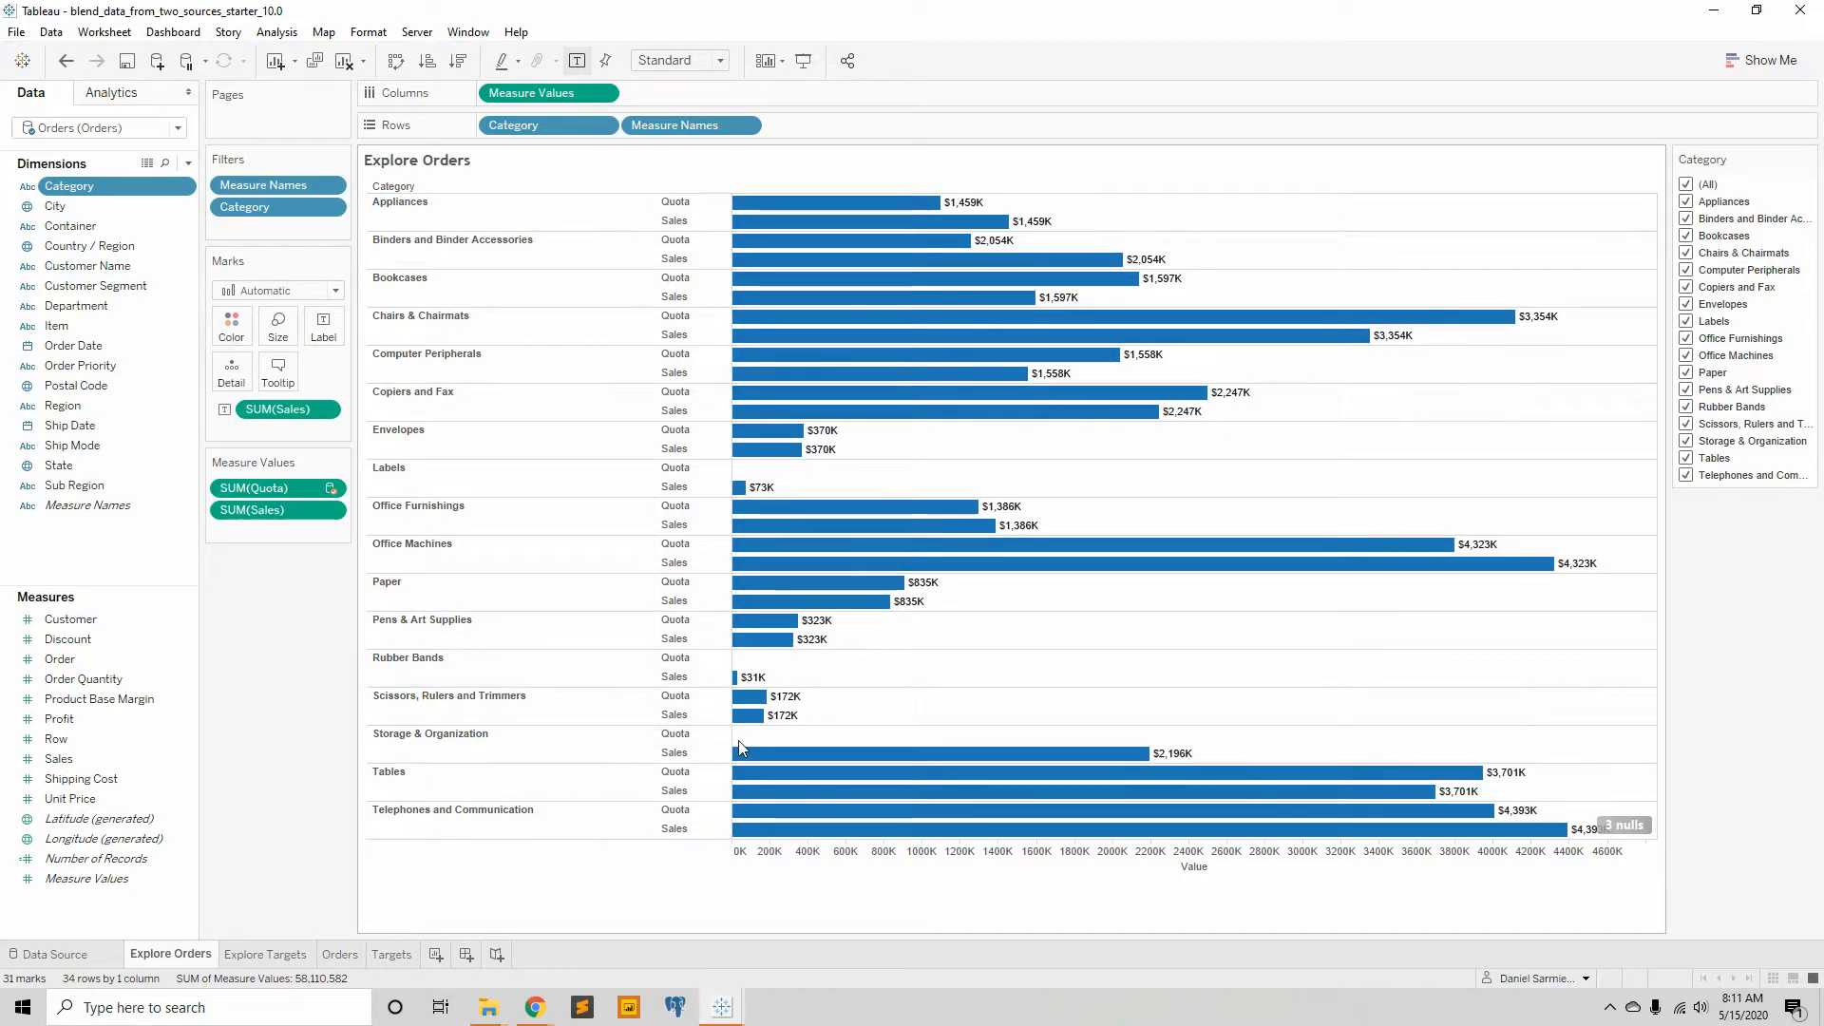
left_click(1686, 184)
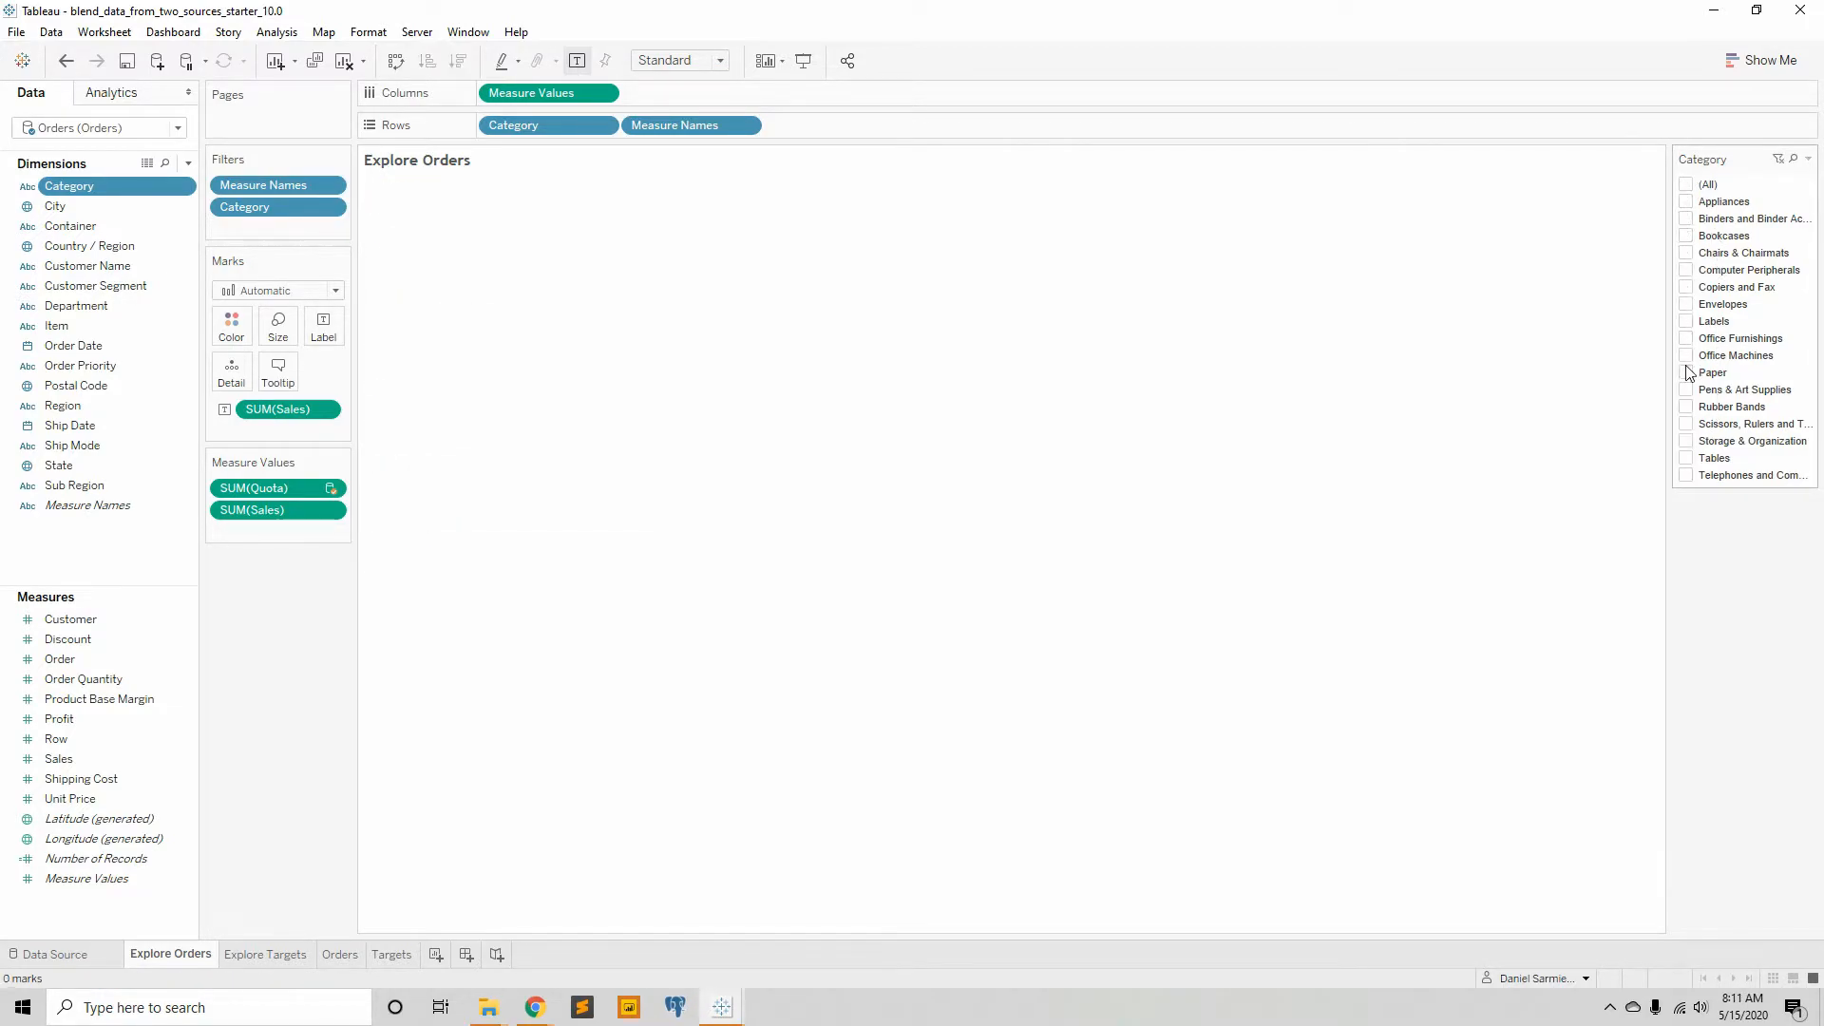
left_click(1686, 321)
left_click(1687, 407)
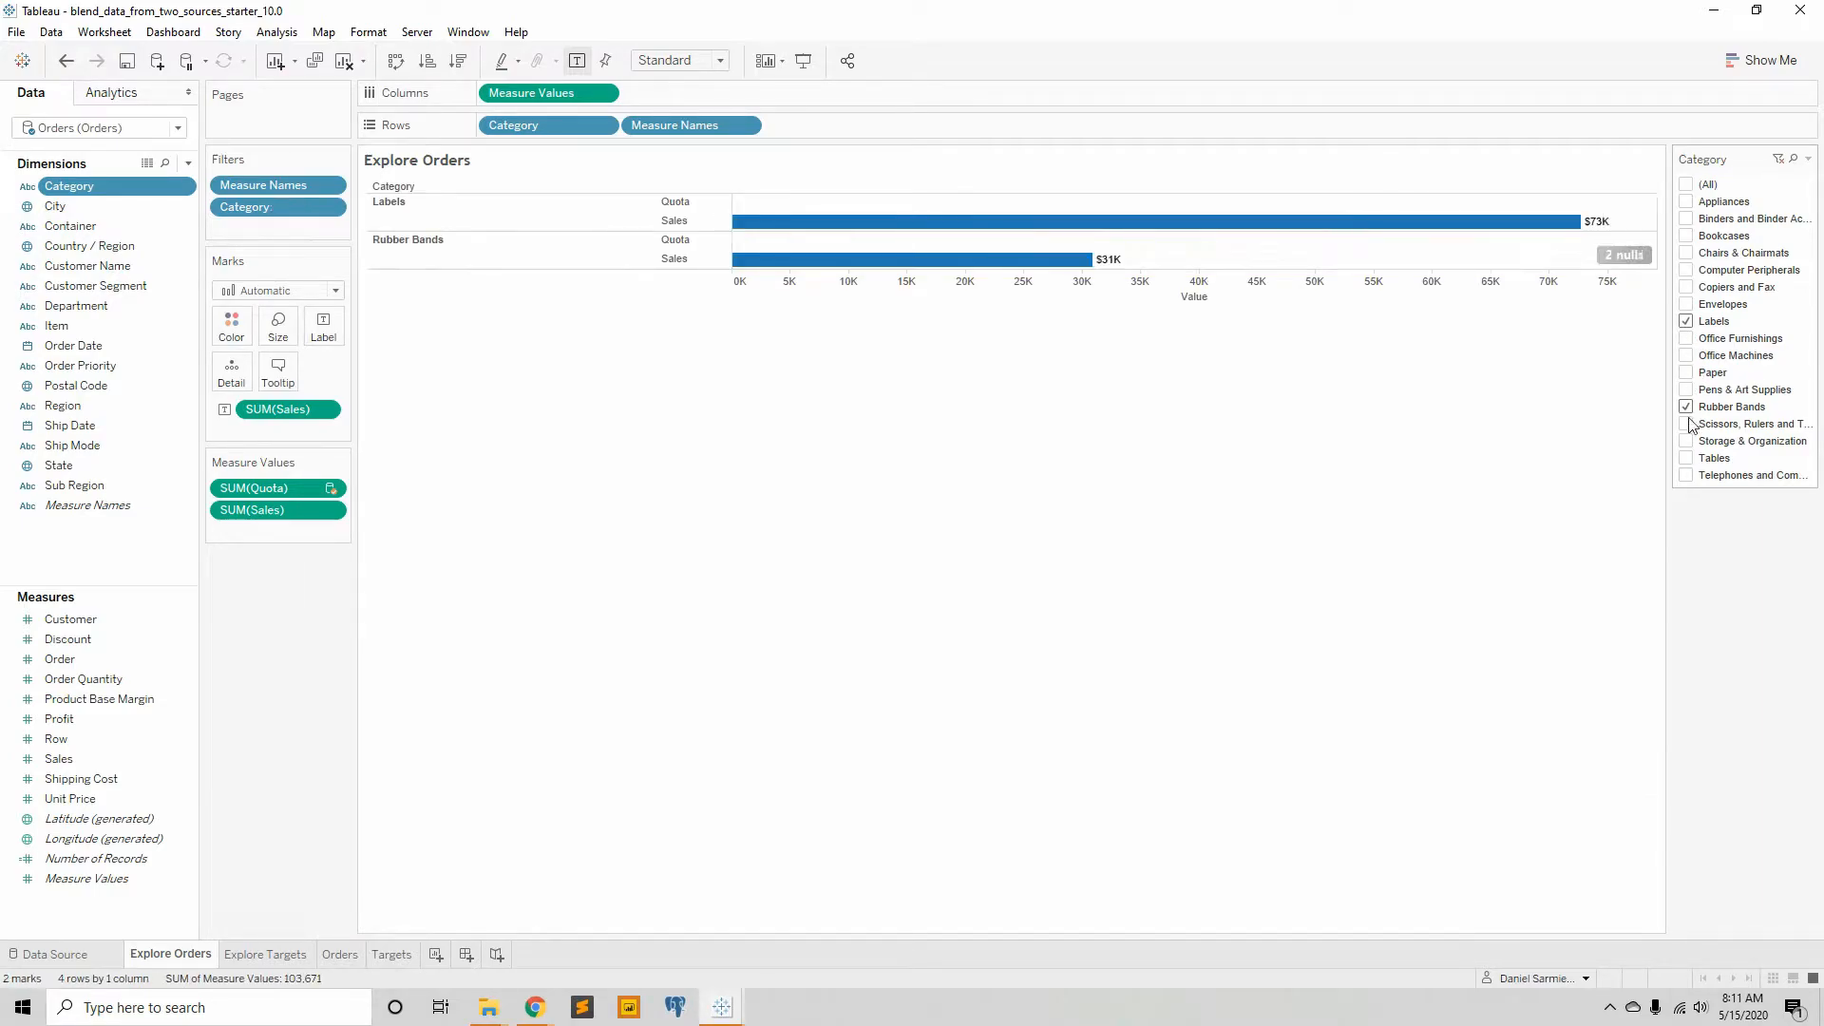
left_click(1687, 441)
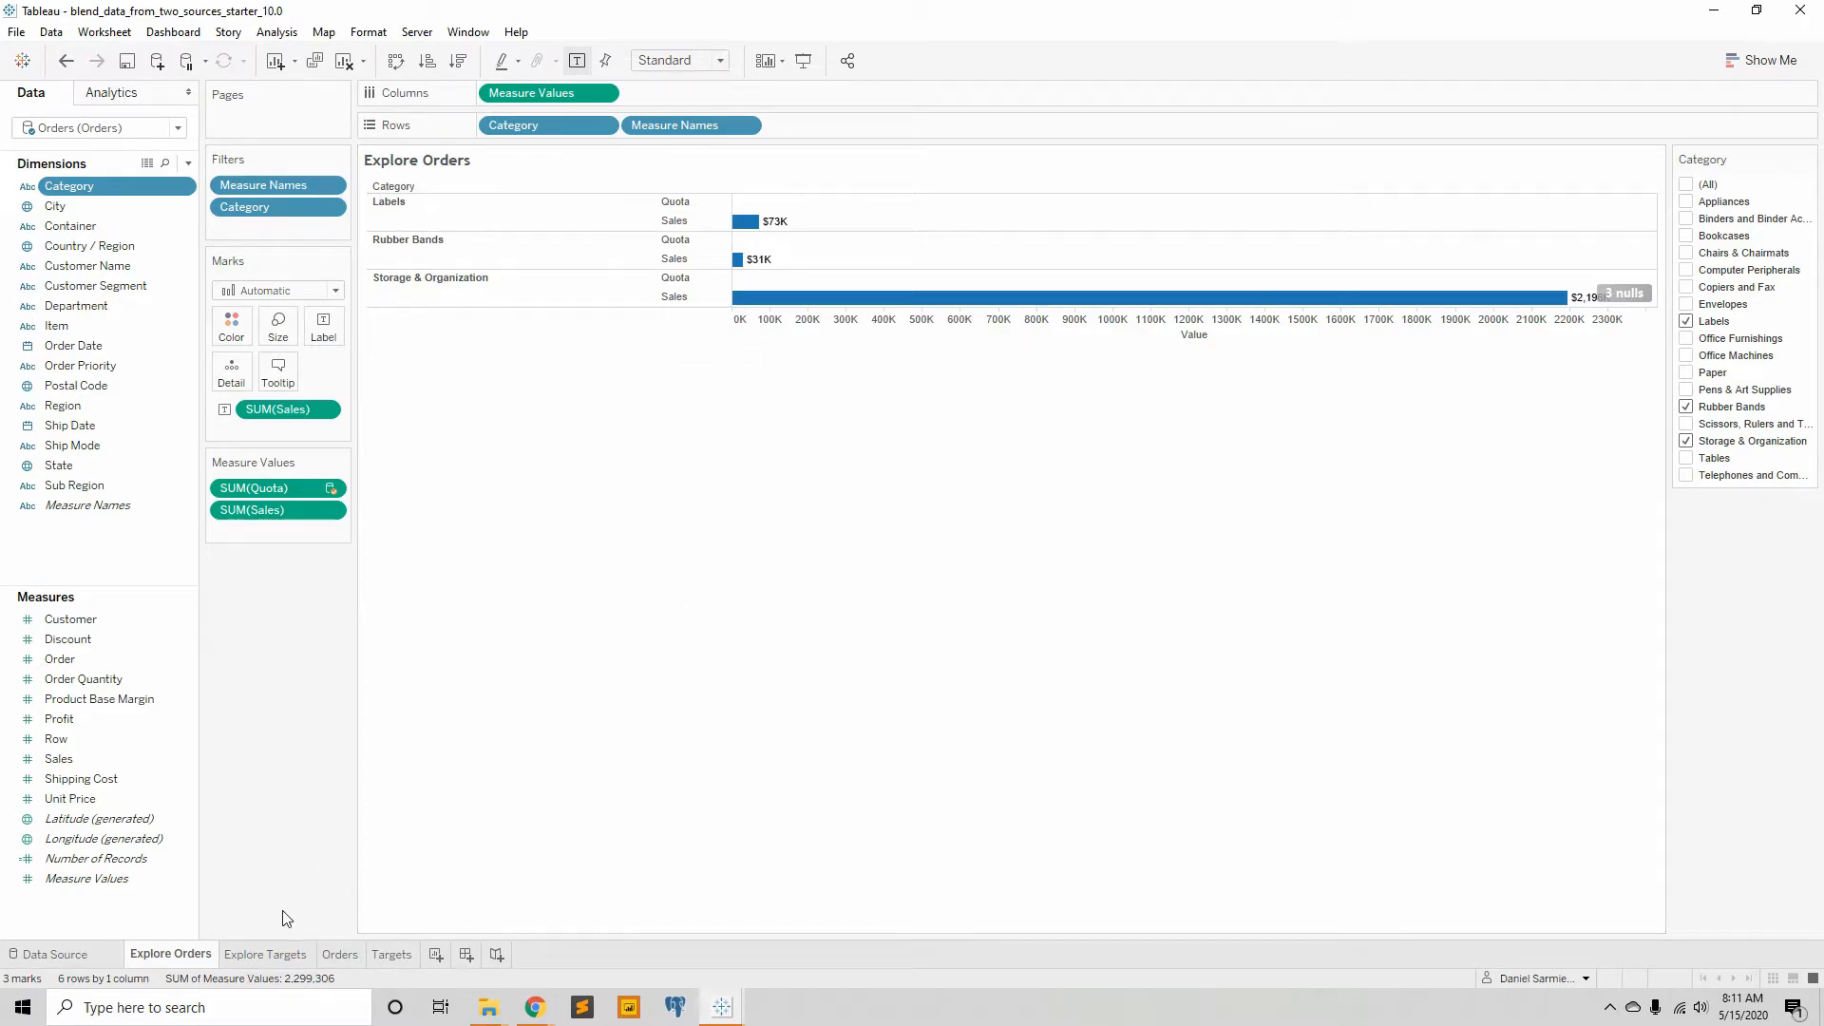
mouse_move(730, 302)
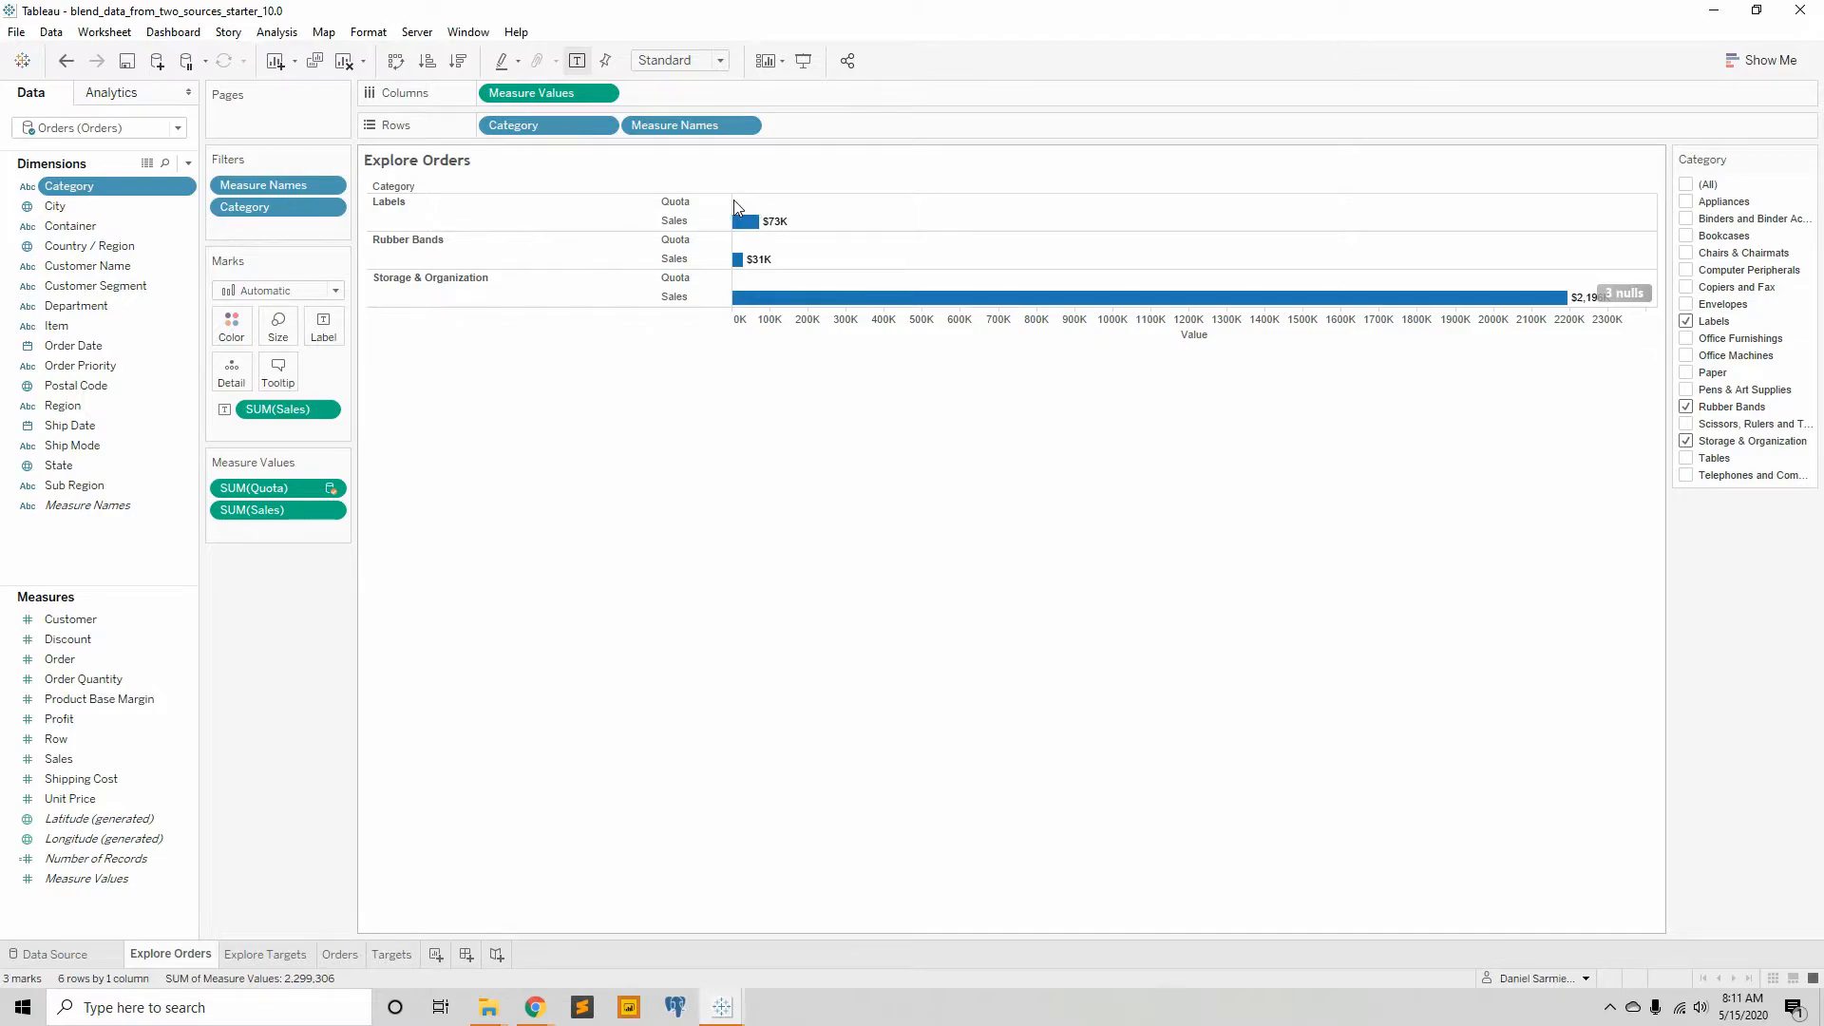
- Review the Quota and Sales bars for each category in the Explore Targets sheet
left_click(270, 955)
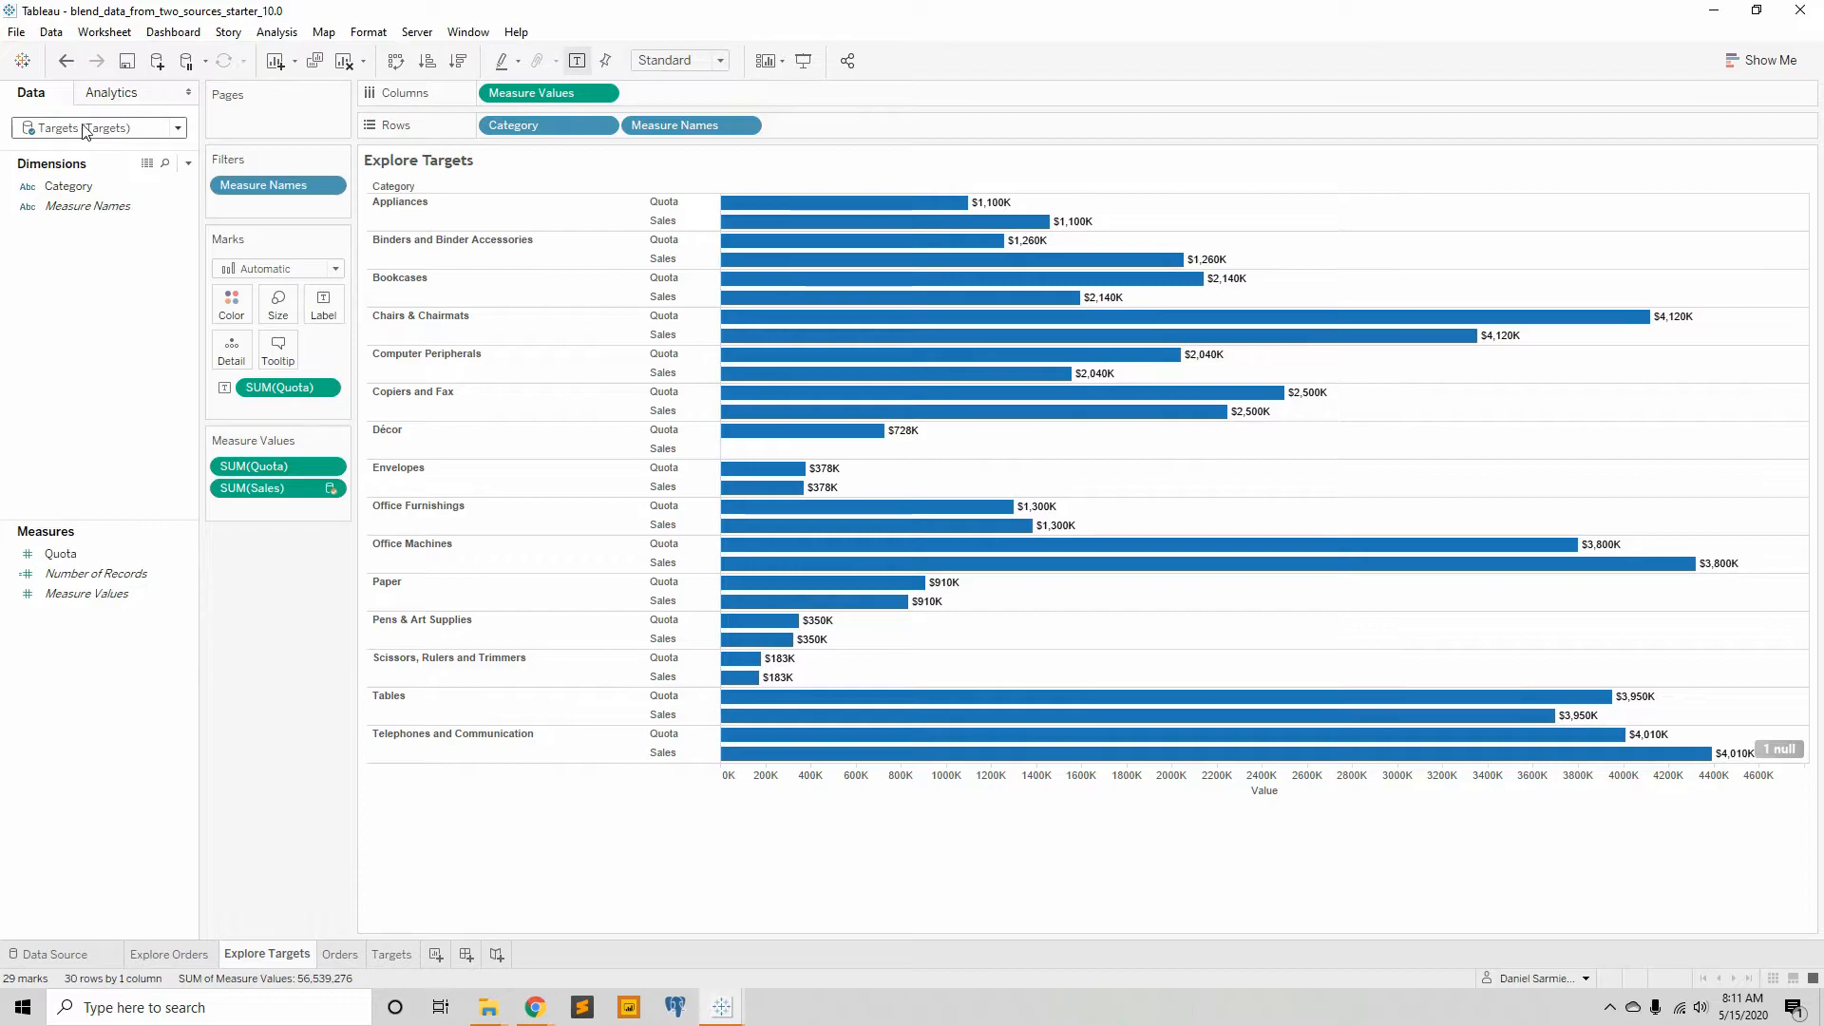
mouse_move(874, 206)
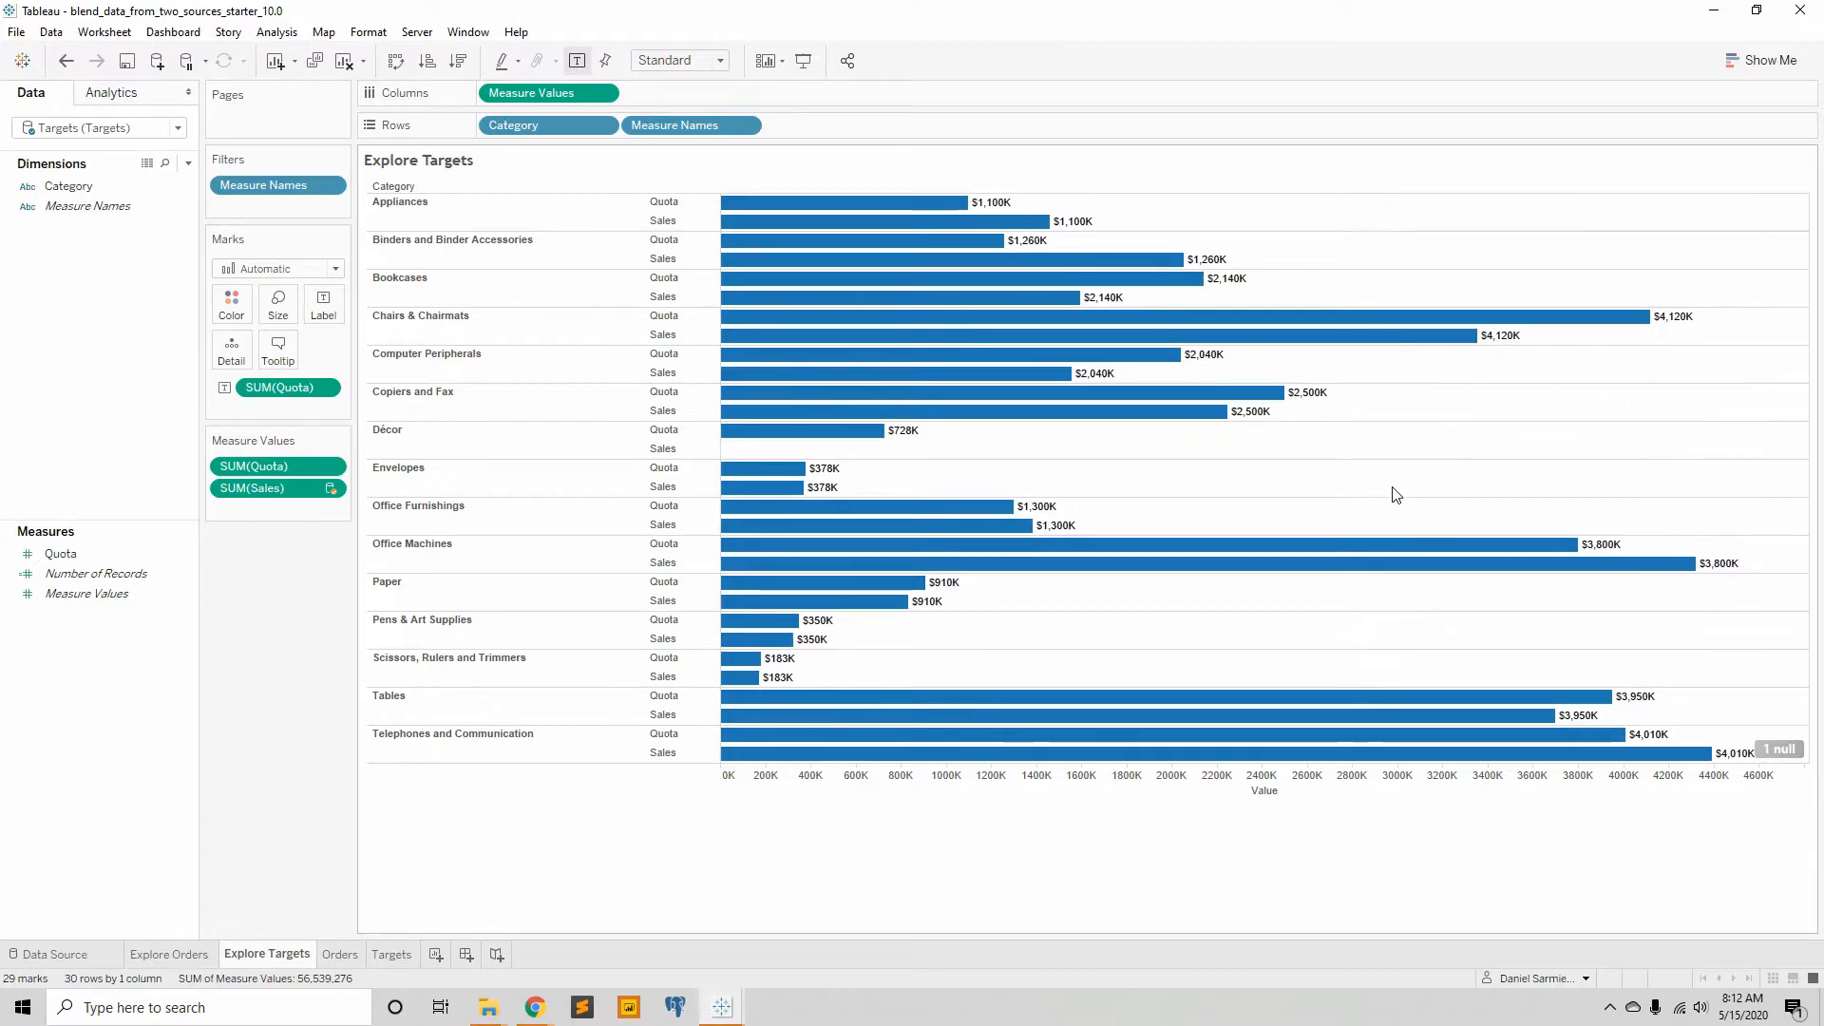
mouse_move(774, 729)
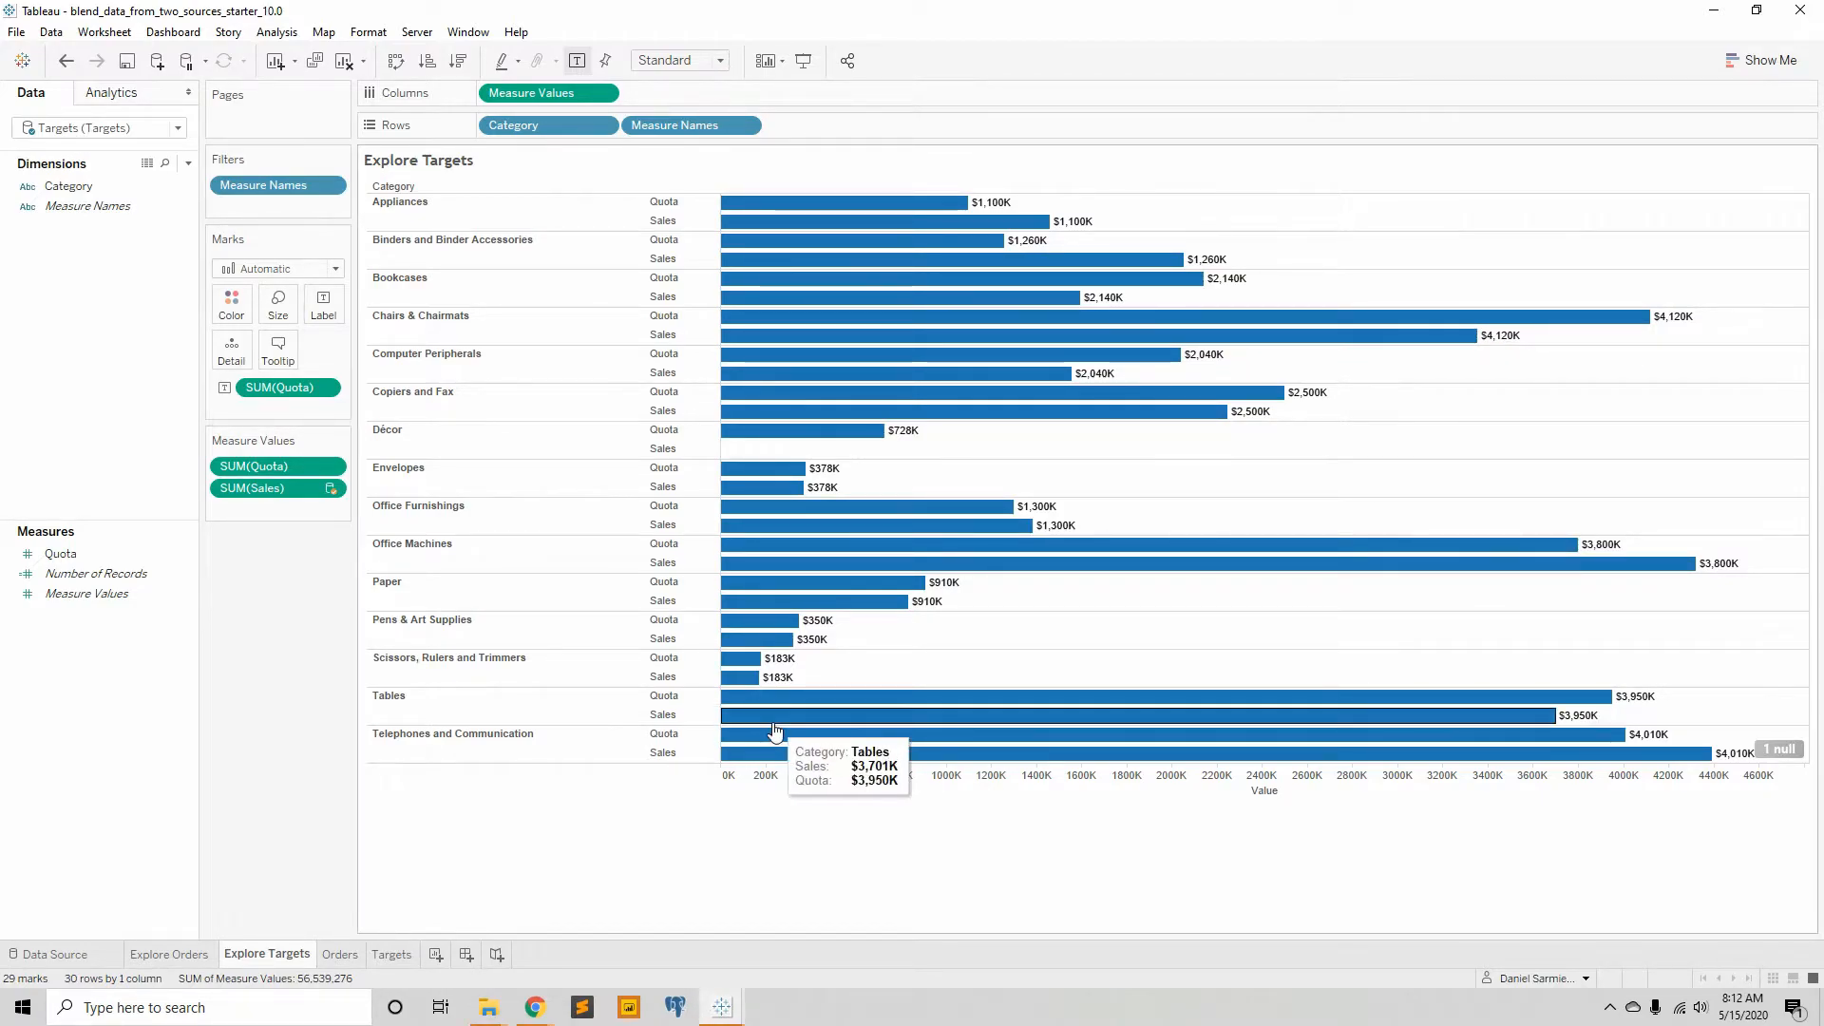
- Switch to the join_tables_and_build_a_view_starter_10.0 workbook and examine the columns of the joined Orders and Returns data
mouse_move(734, 1009)
left_click(926, 983)
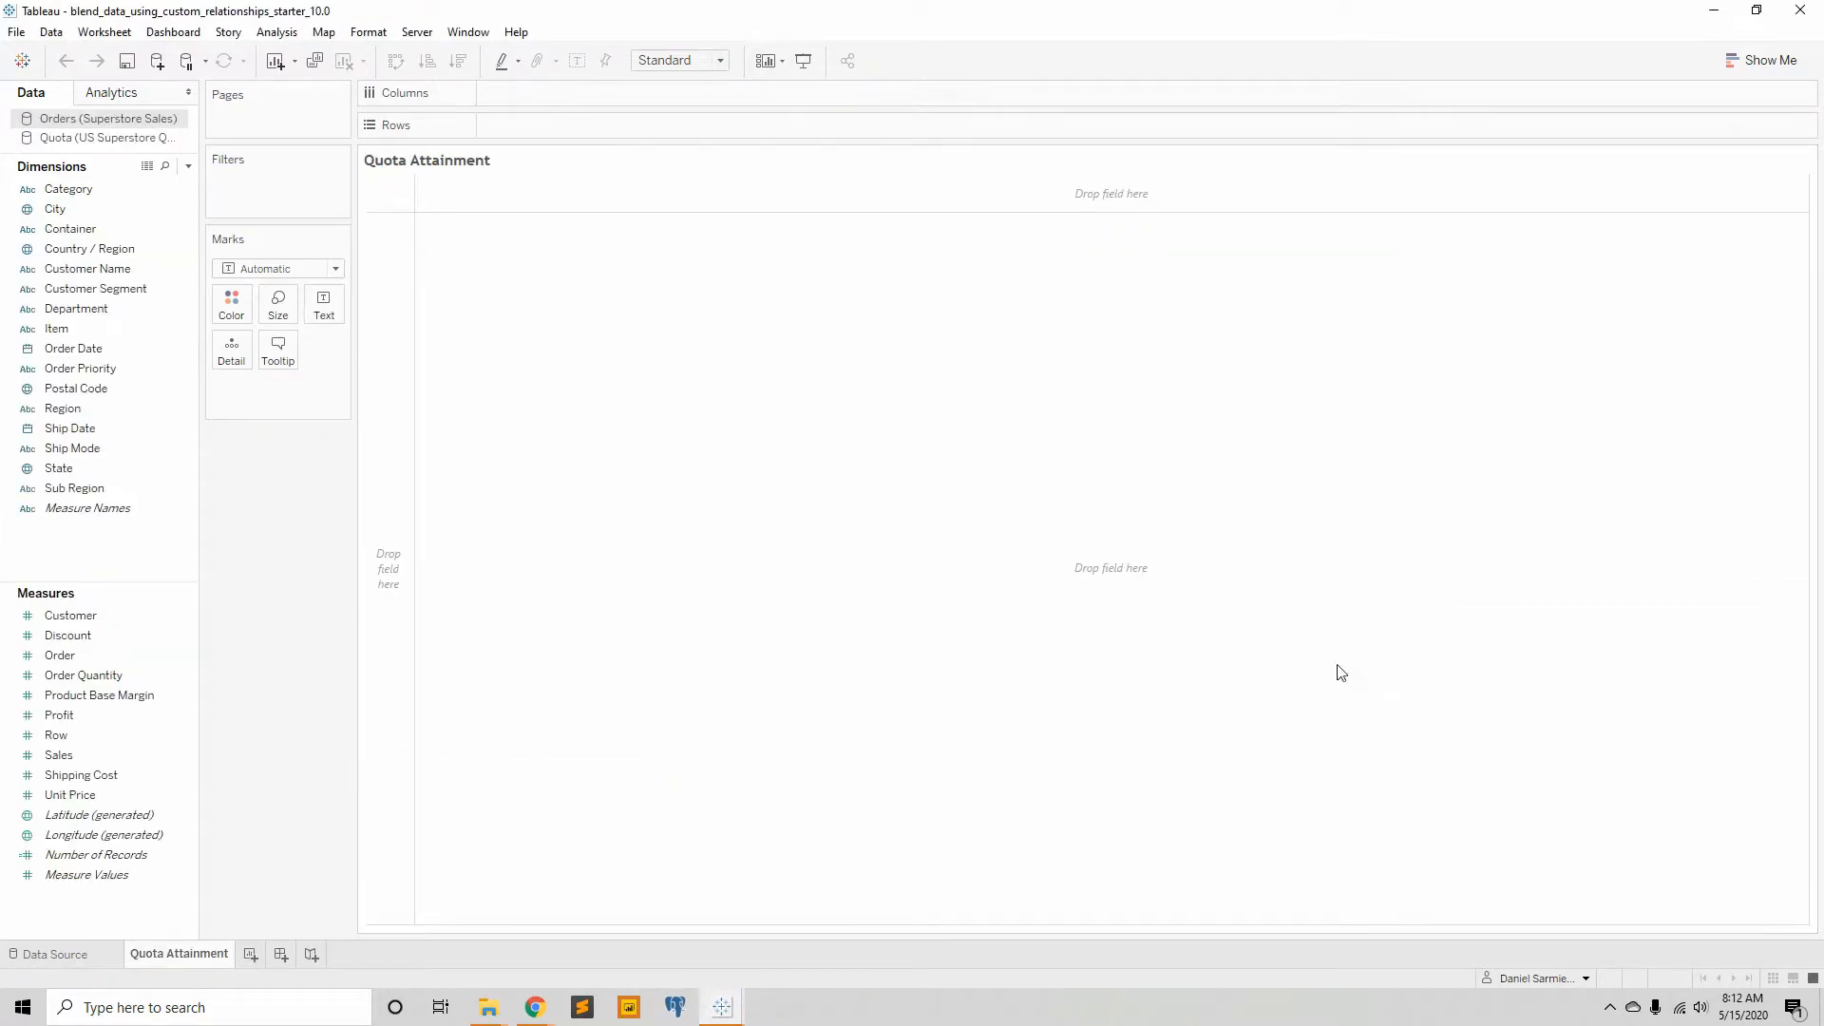
mouse_move(723, 1007)
left_click(543, 914)
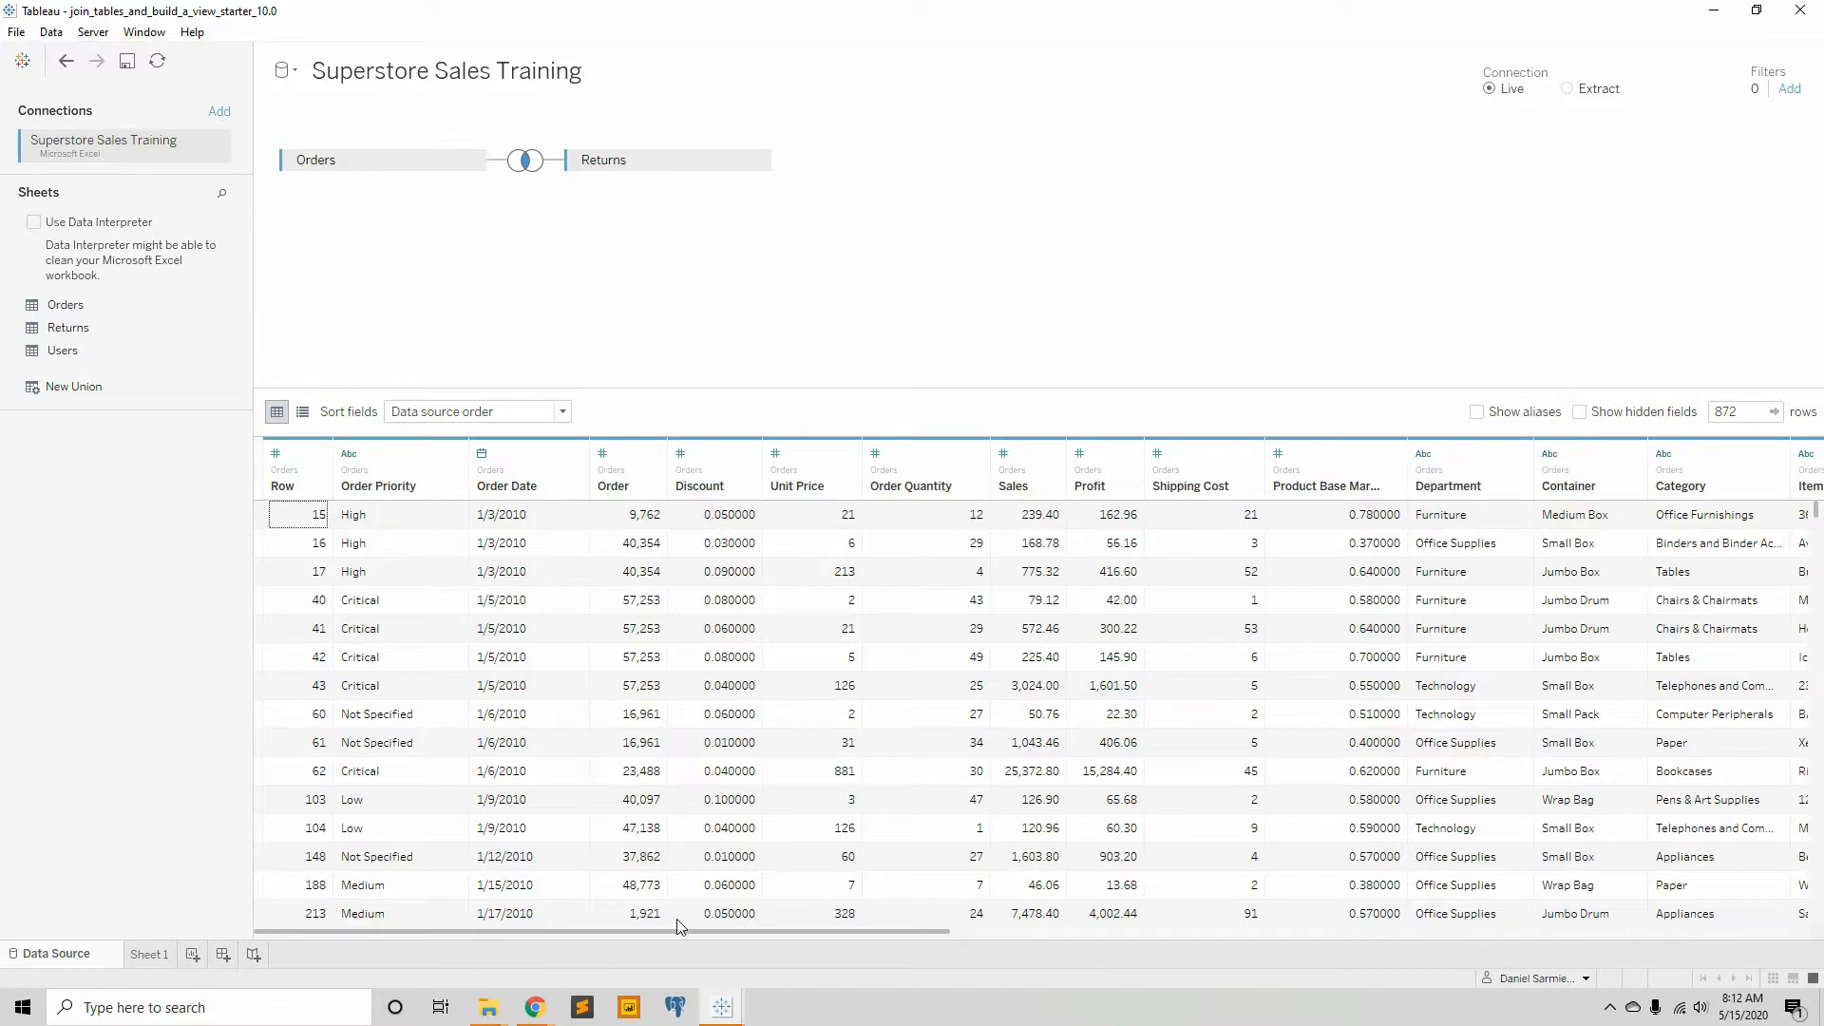
left_click_drag(661, 933, 1545, 957)
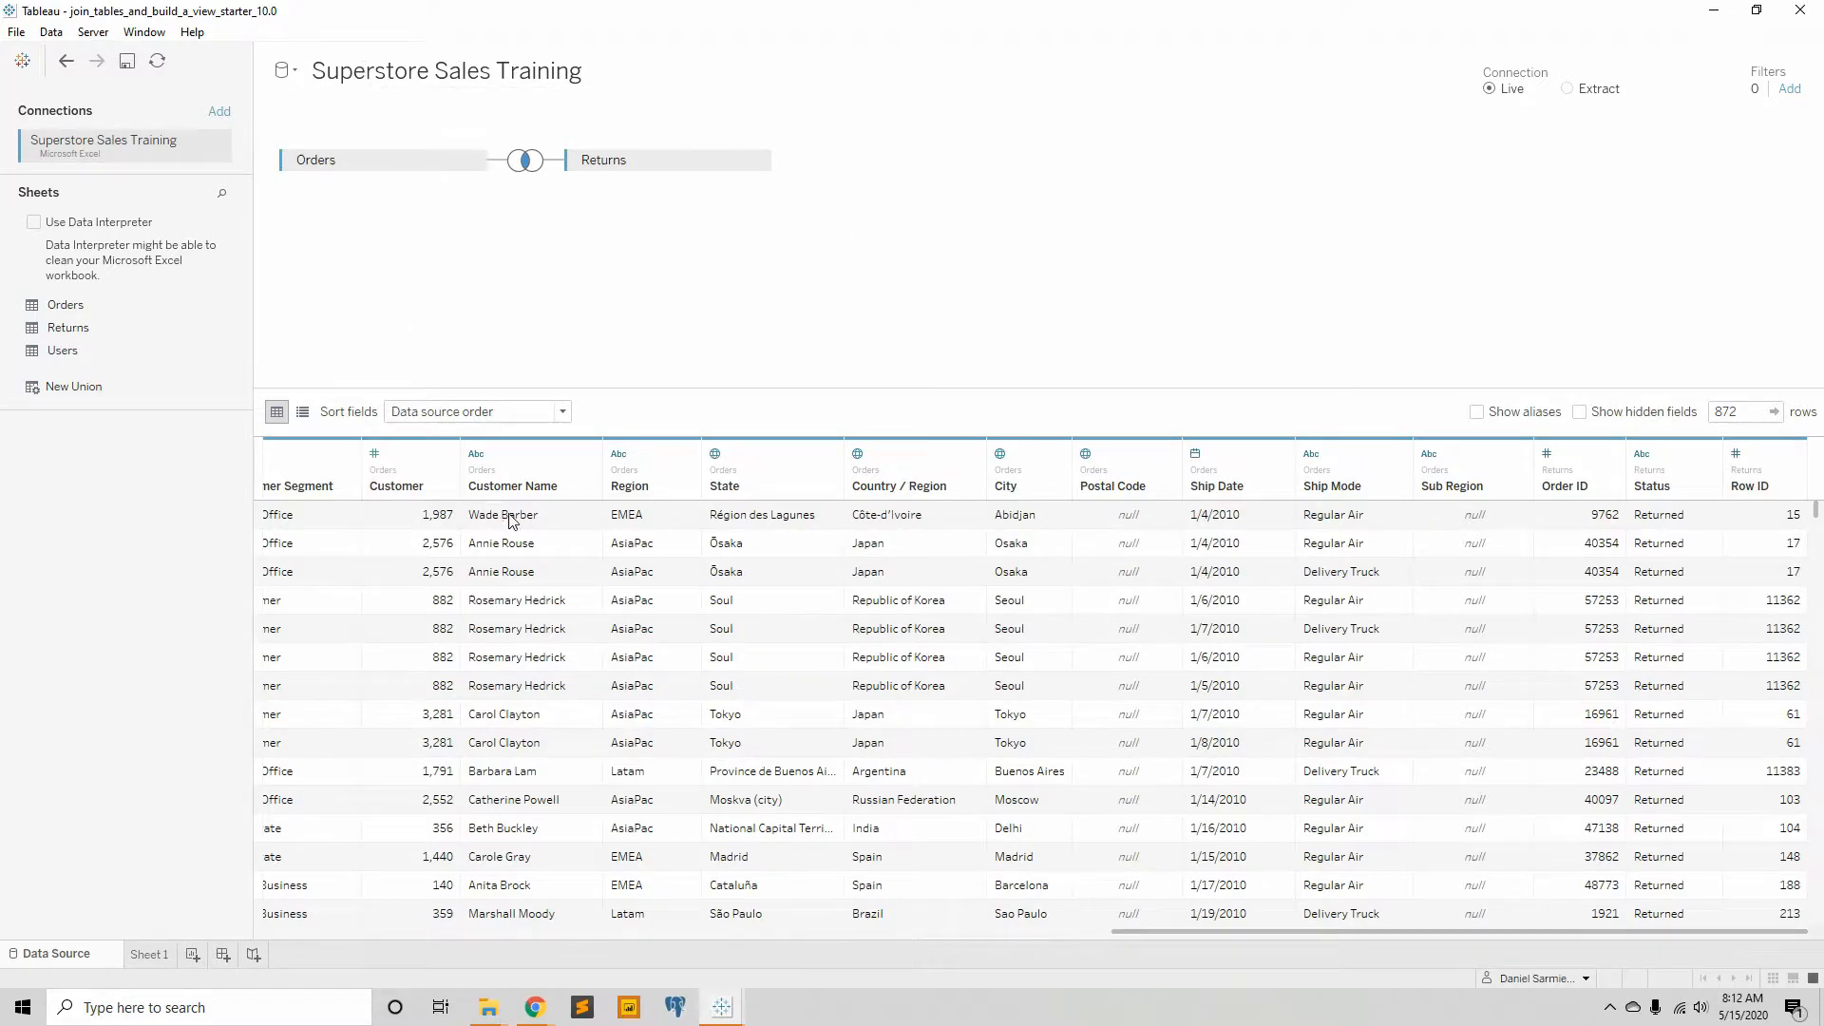
left_click_drag(1297, 935, 690, 914)
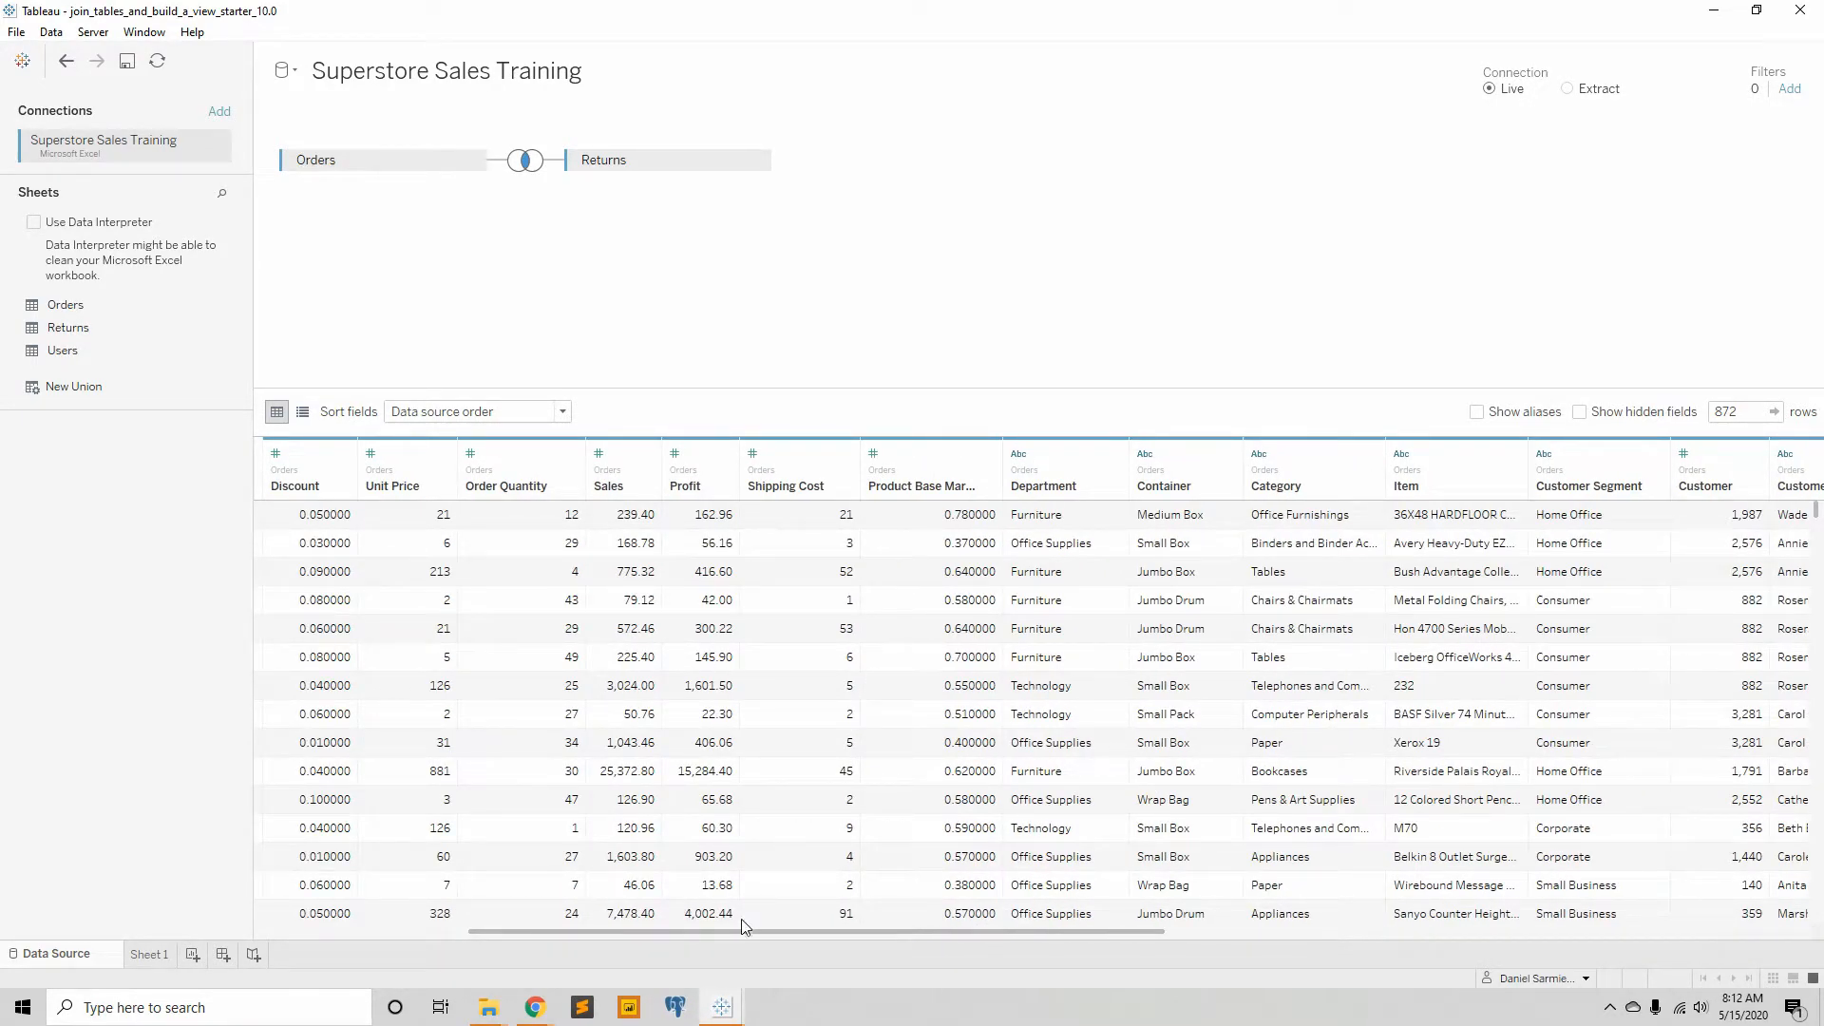
- Examine the Returns columns Order ID, Status and Row ID at the far end of the joined Orders and Returns data
left_click_drag(750, 931, 1507, 957)
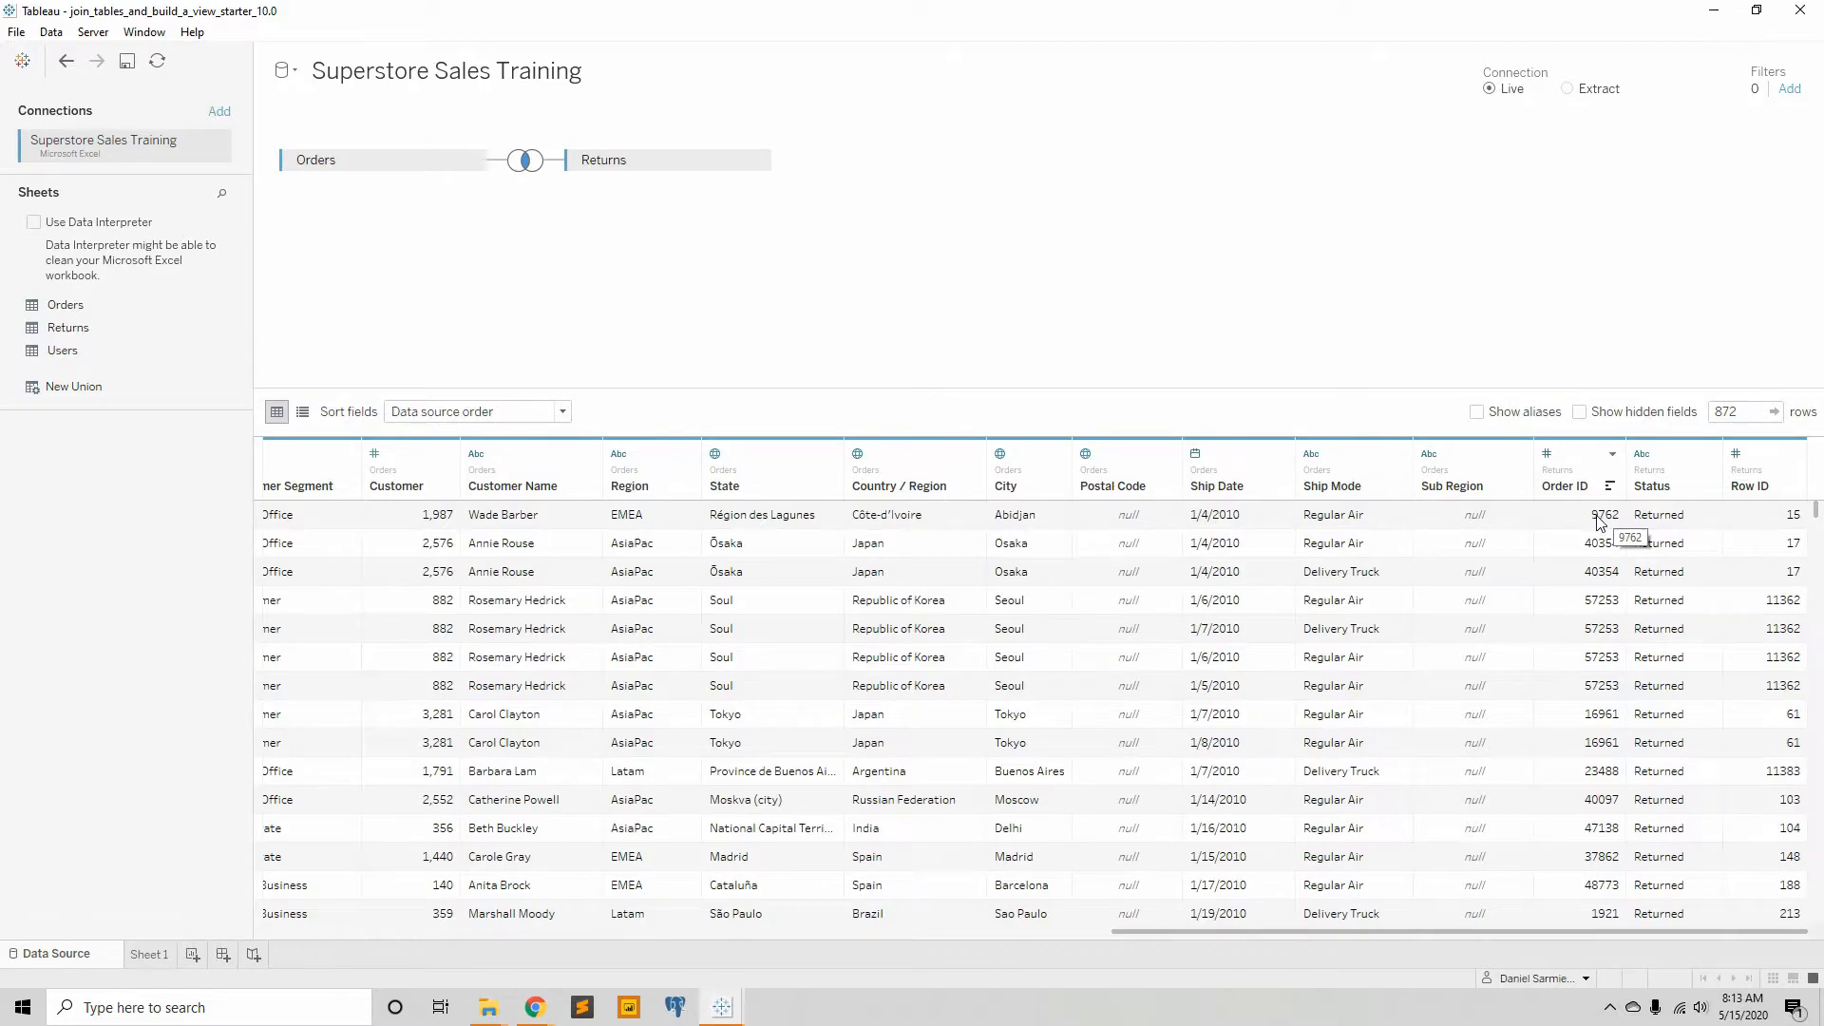
left_click_drag(1396, 931, 518, 920)
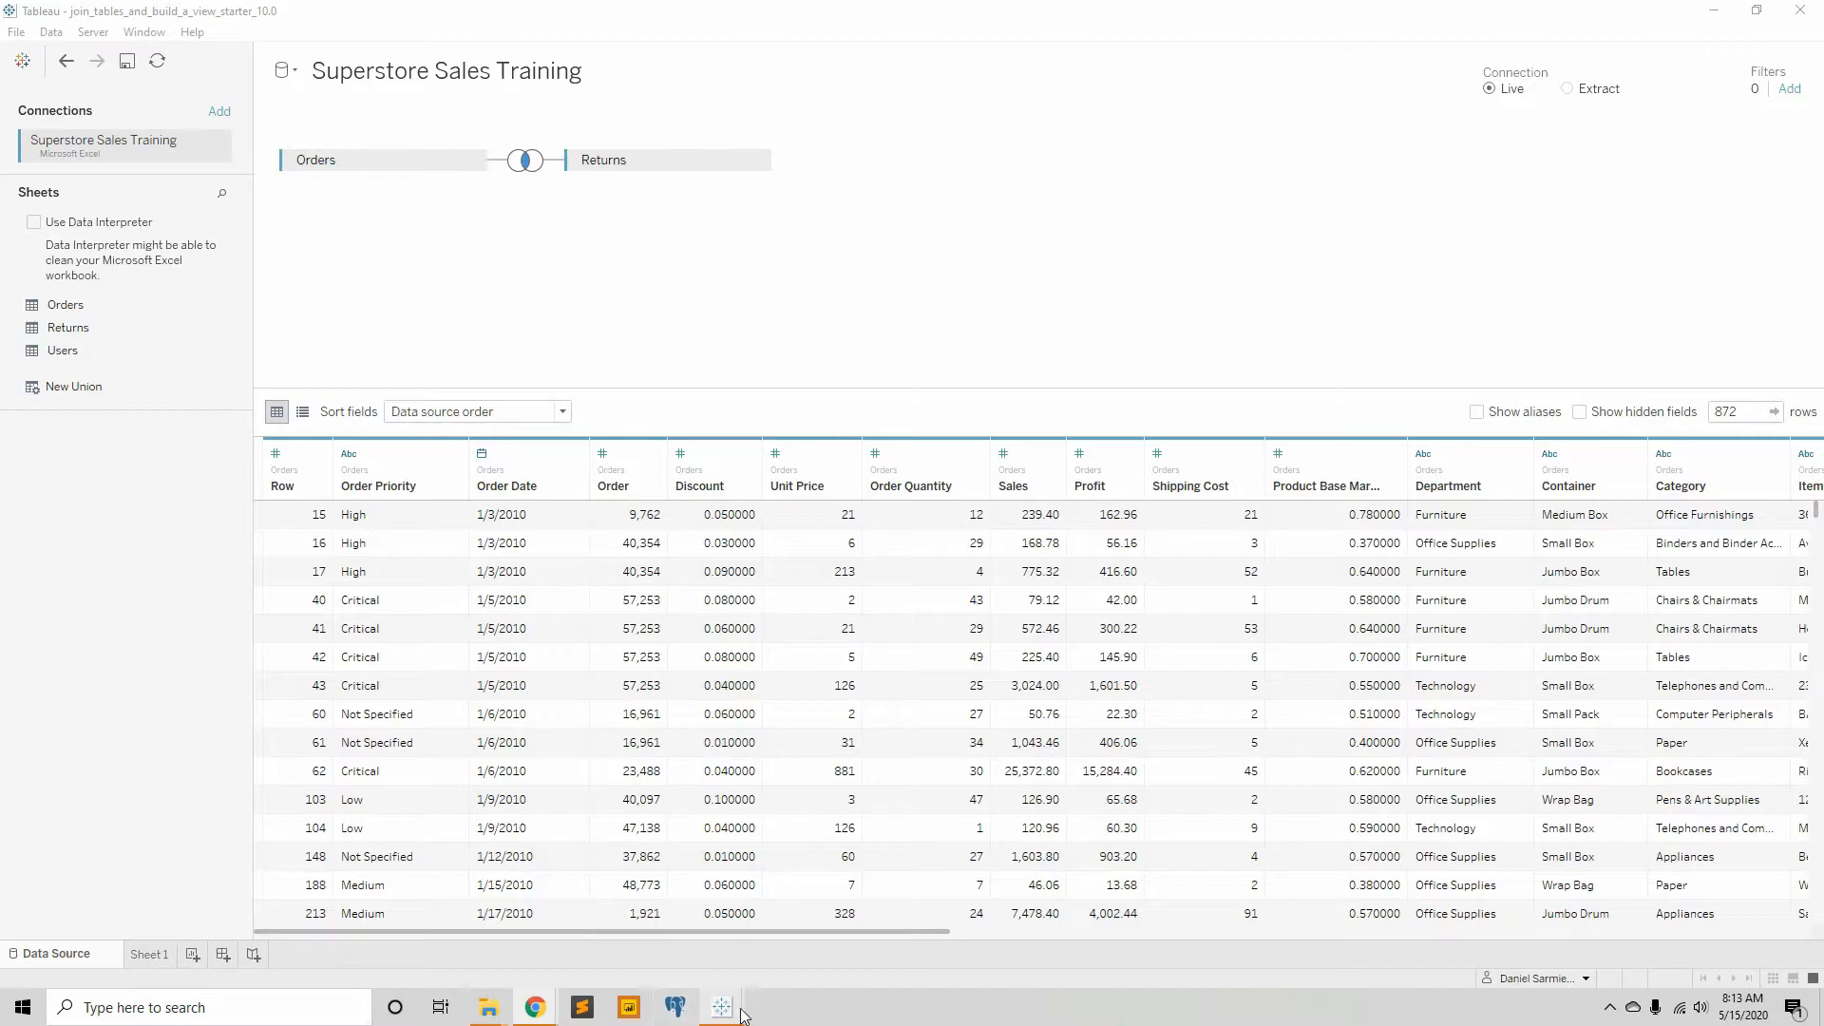
- Switch to the blend_data_using_custom_relationships_starter_10.0 workbook and compare the State and US State fields of the Orders and Quota data sources
mouse_move(722, 1007)
left_click(920, 950)
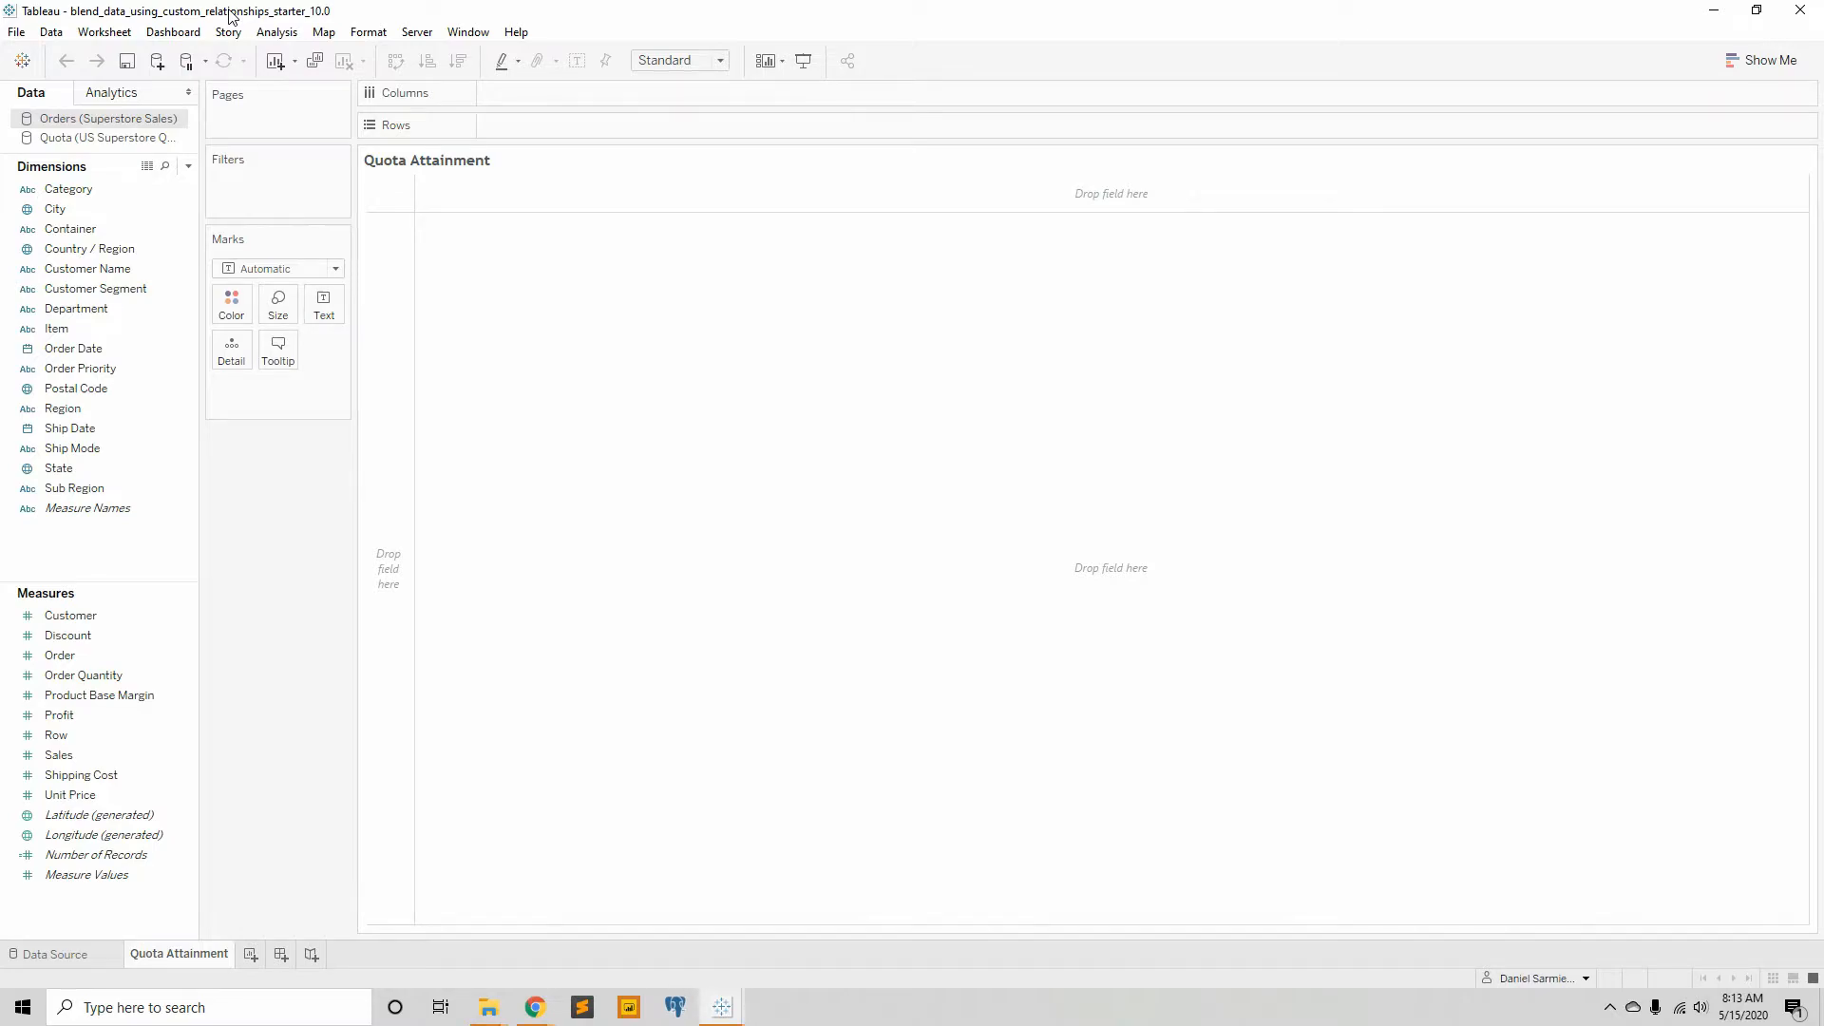
left_click(115, 138)
left_click(114, 120)
left_click(115, 139)
left_click(114, 120)
left_click(110, 139)
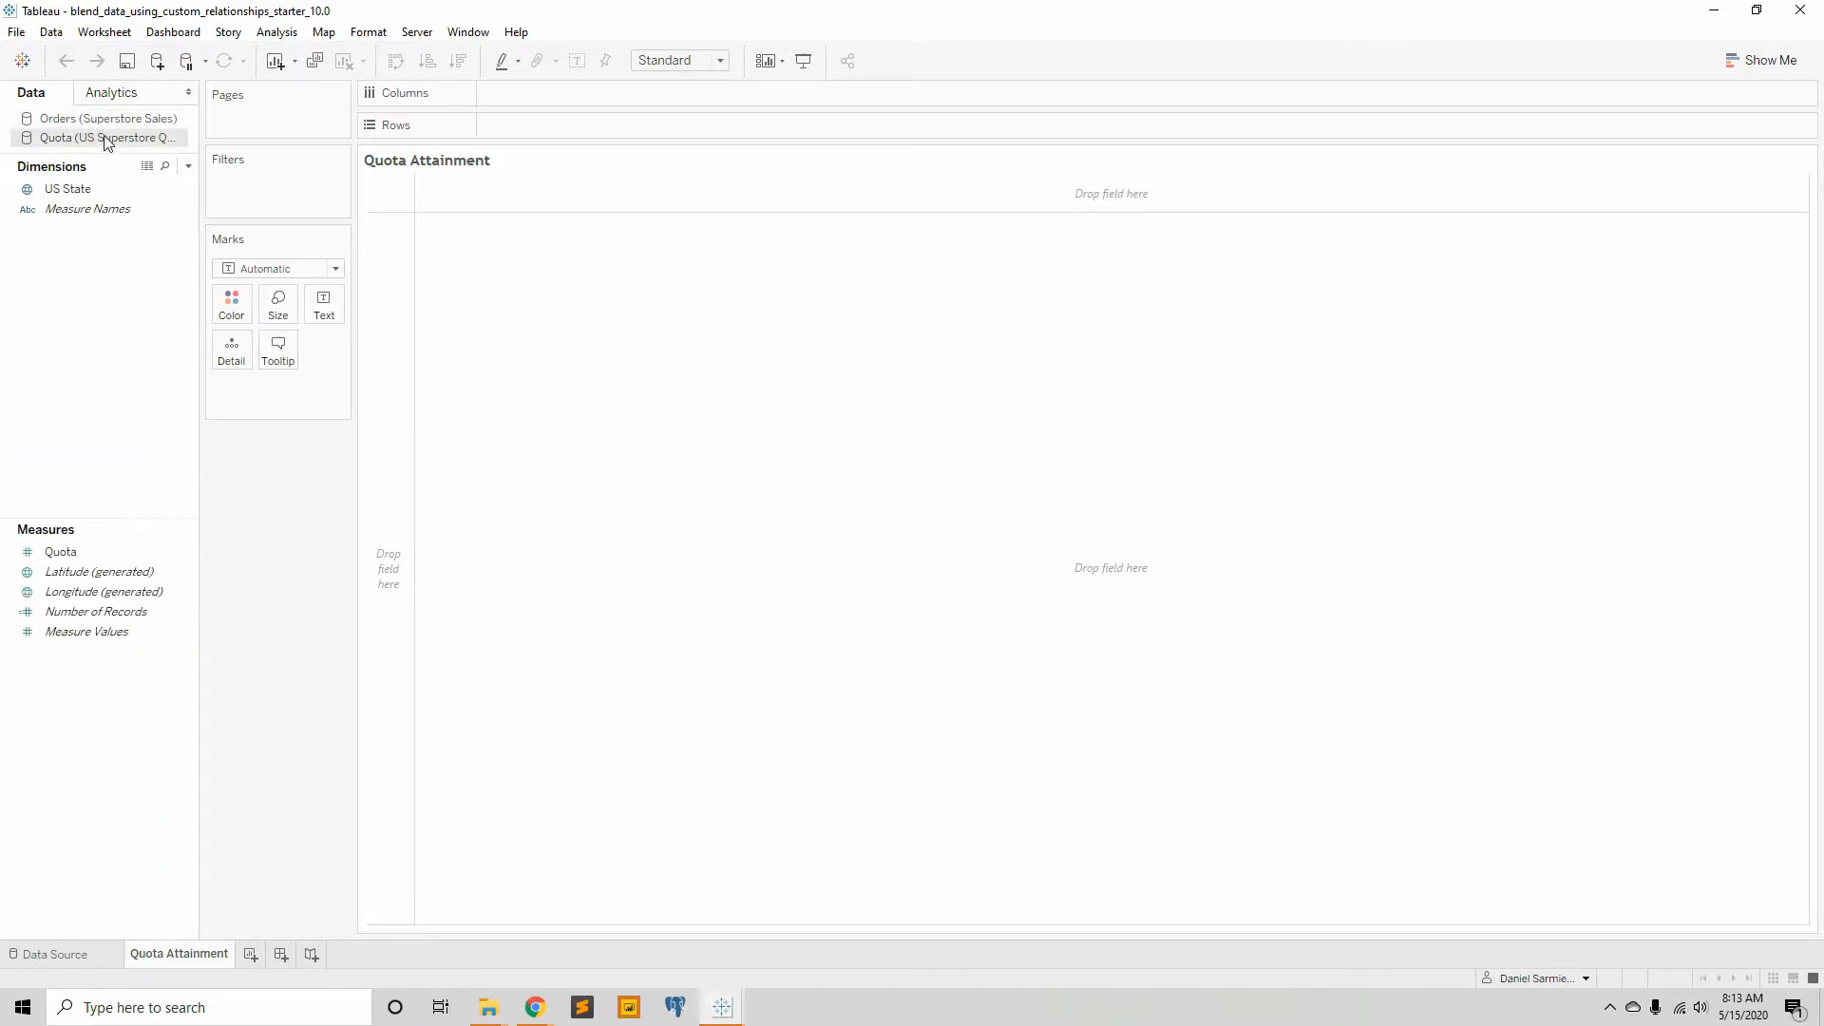
left_click(107, 119)
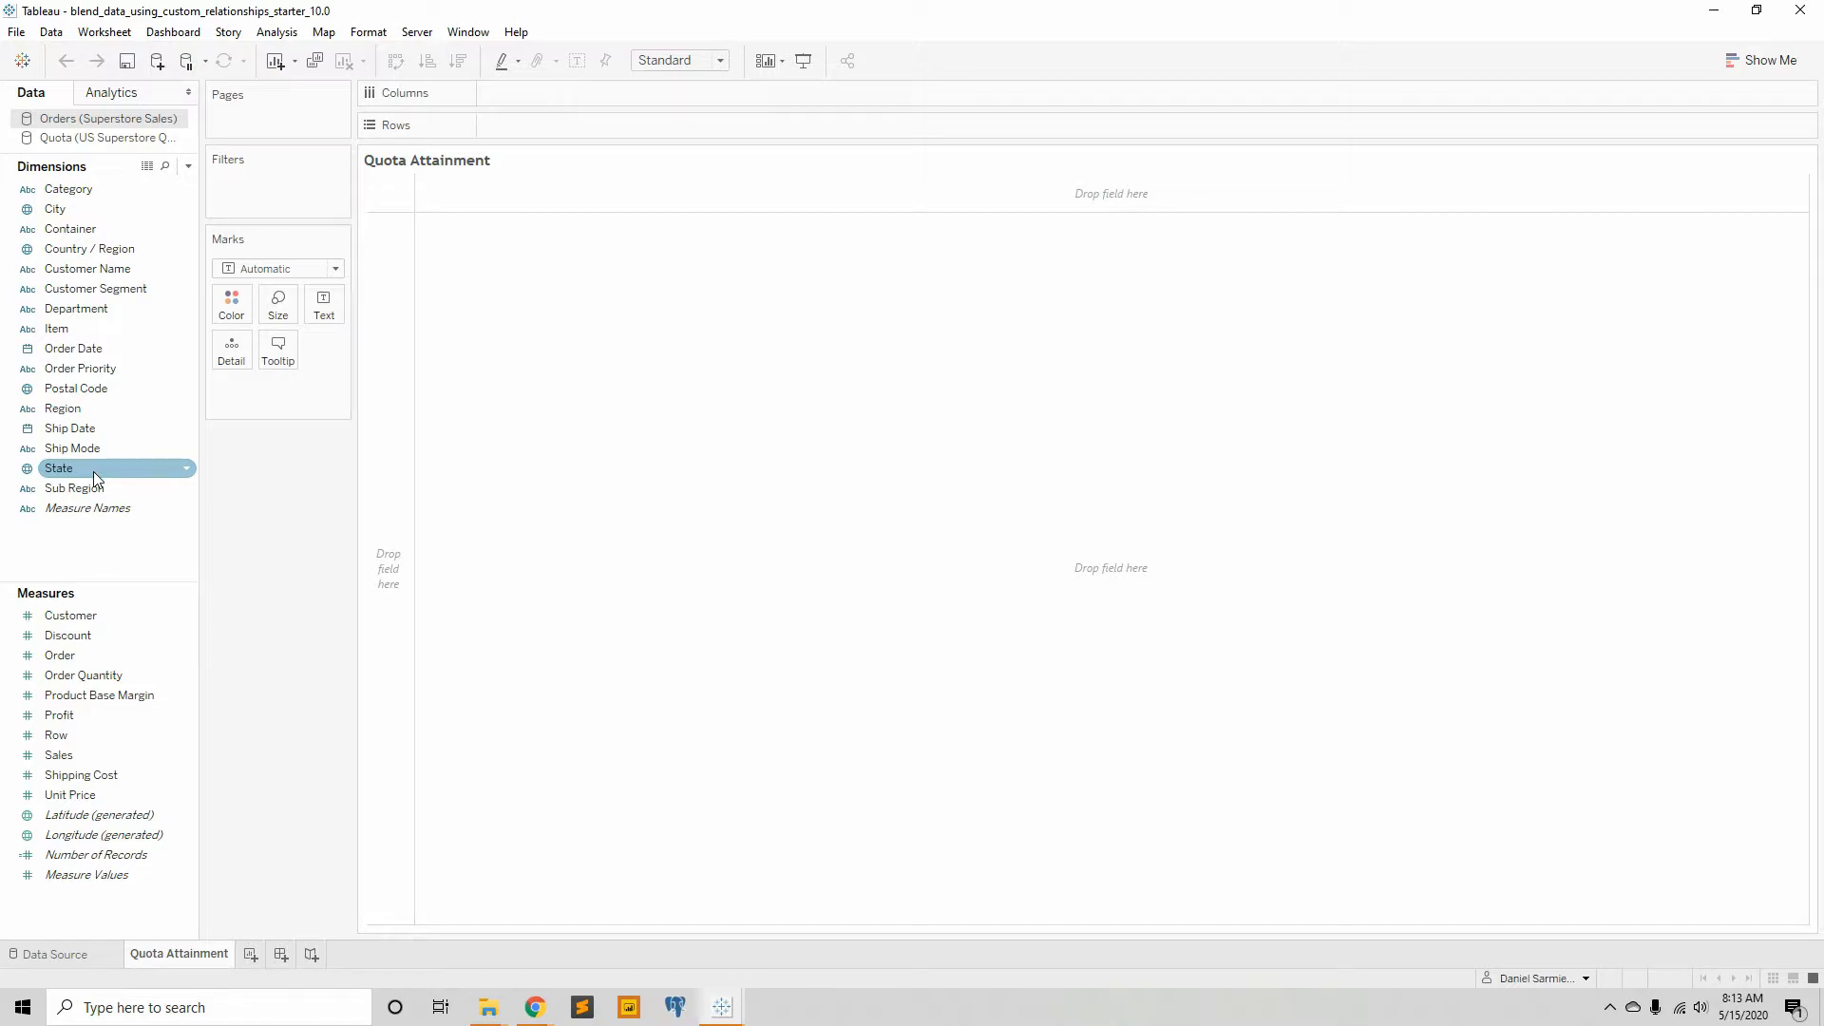
left_click(126, 140)
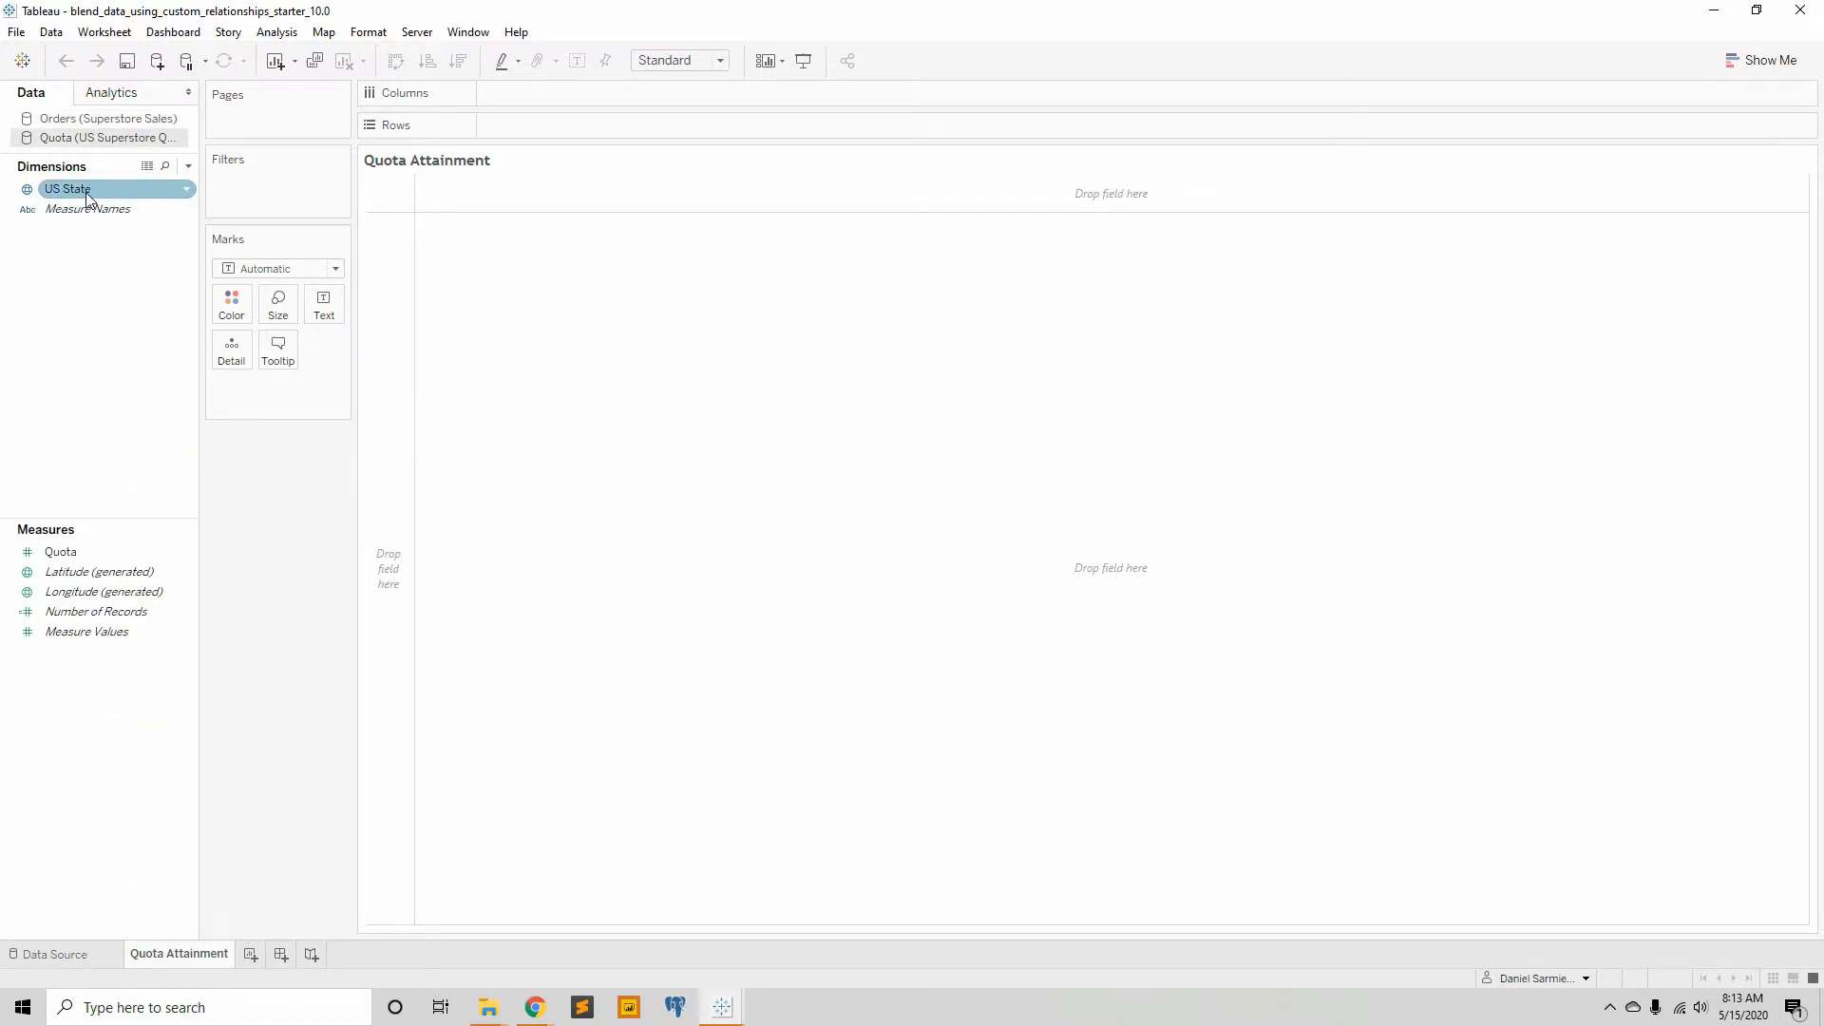
left_click(60, 116)
- Define a custom blend relationship mapping State in the primary Orders source to US State in the secondary Quota source
left_click(59, 29)
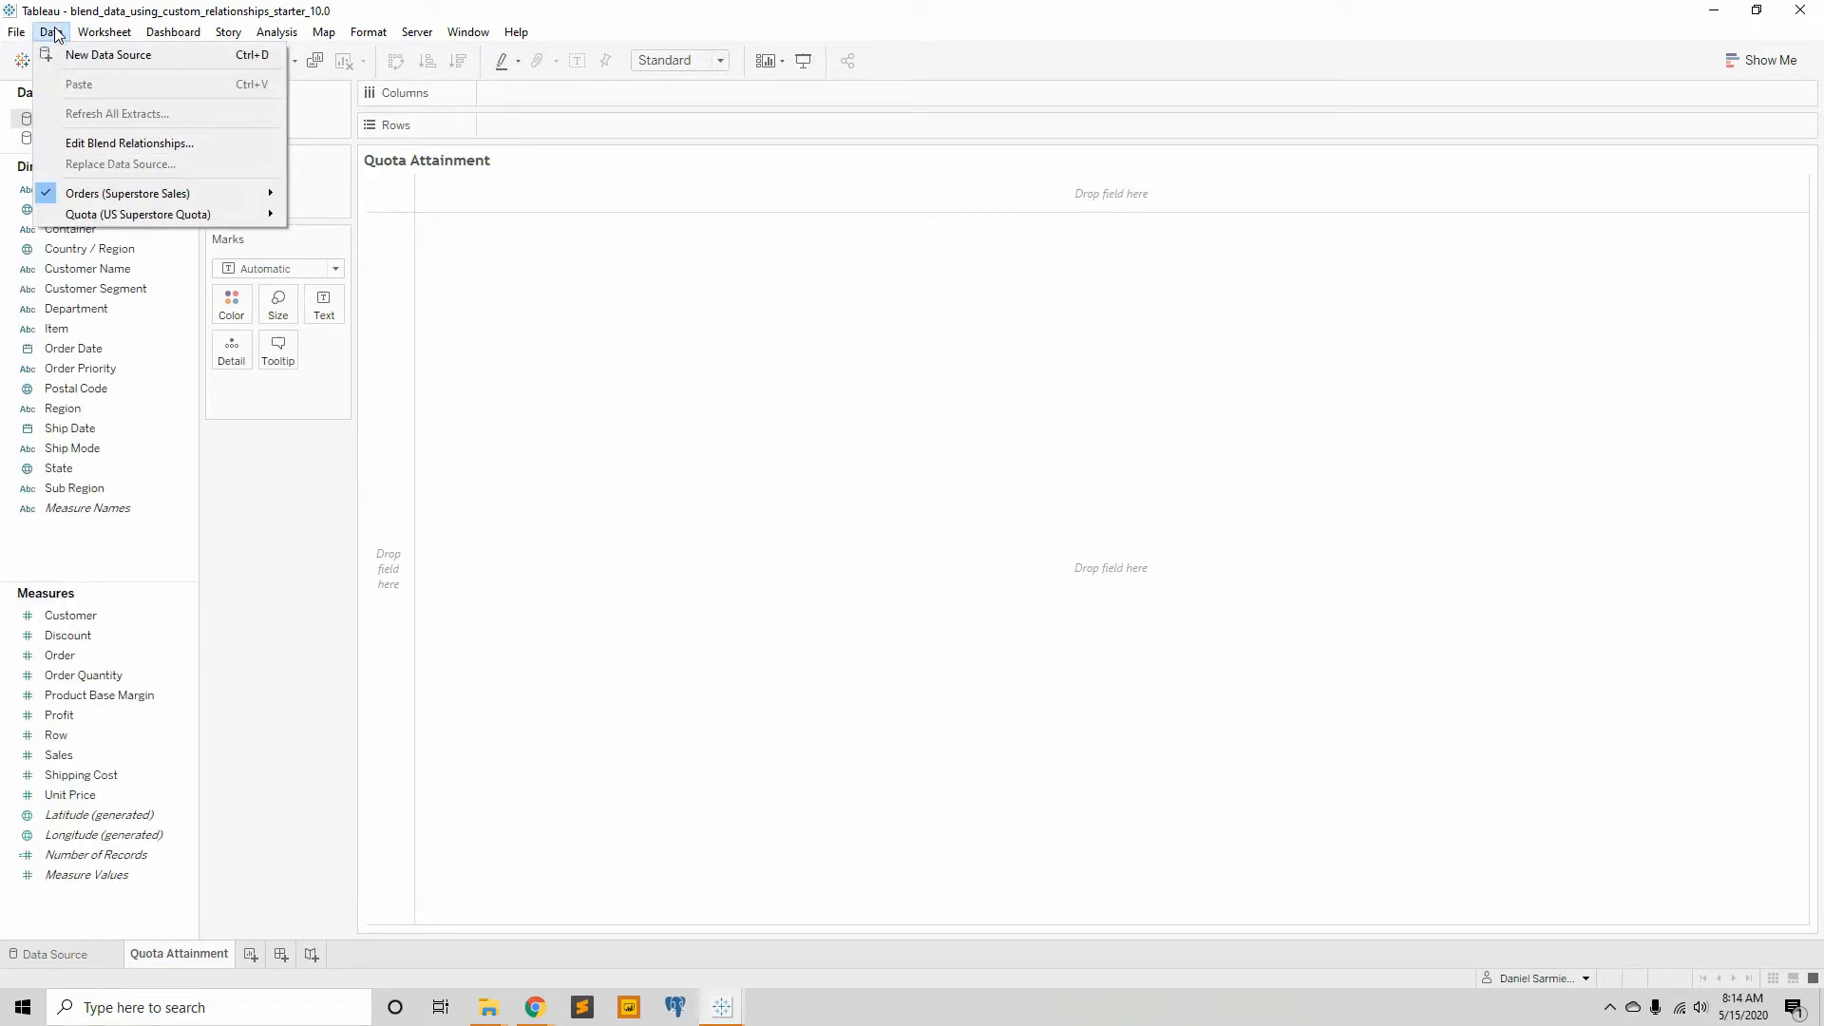
mouse_move(89, 217)
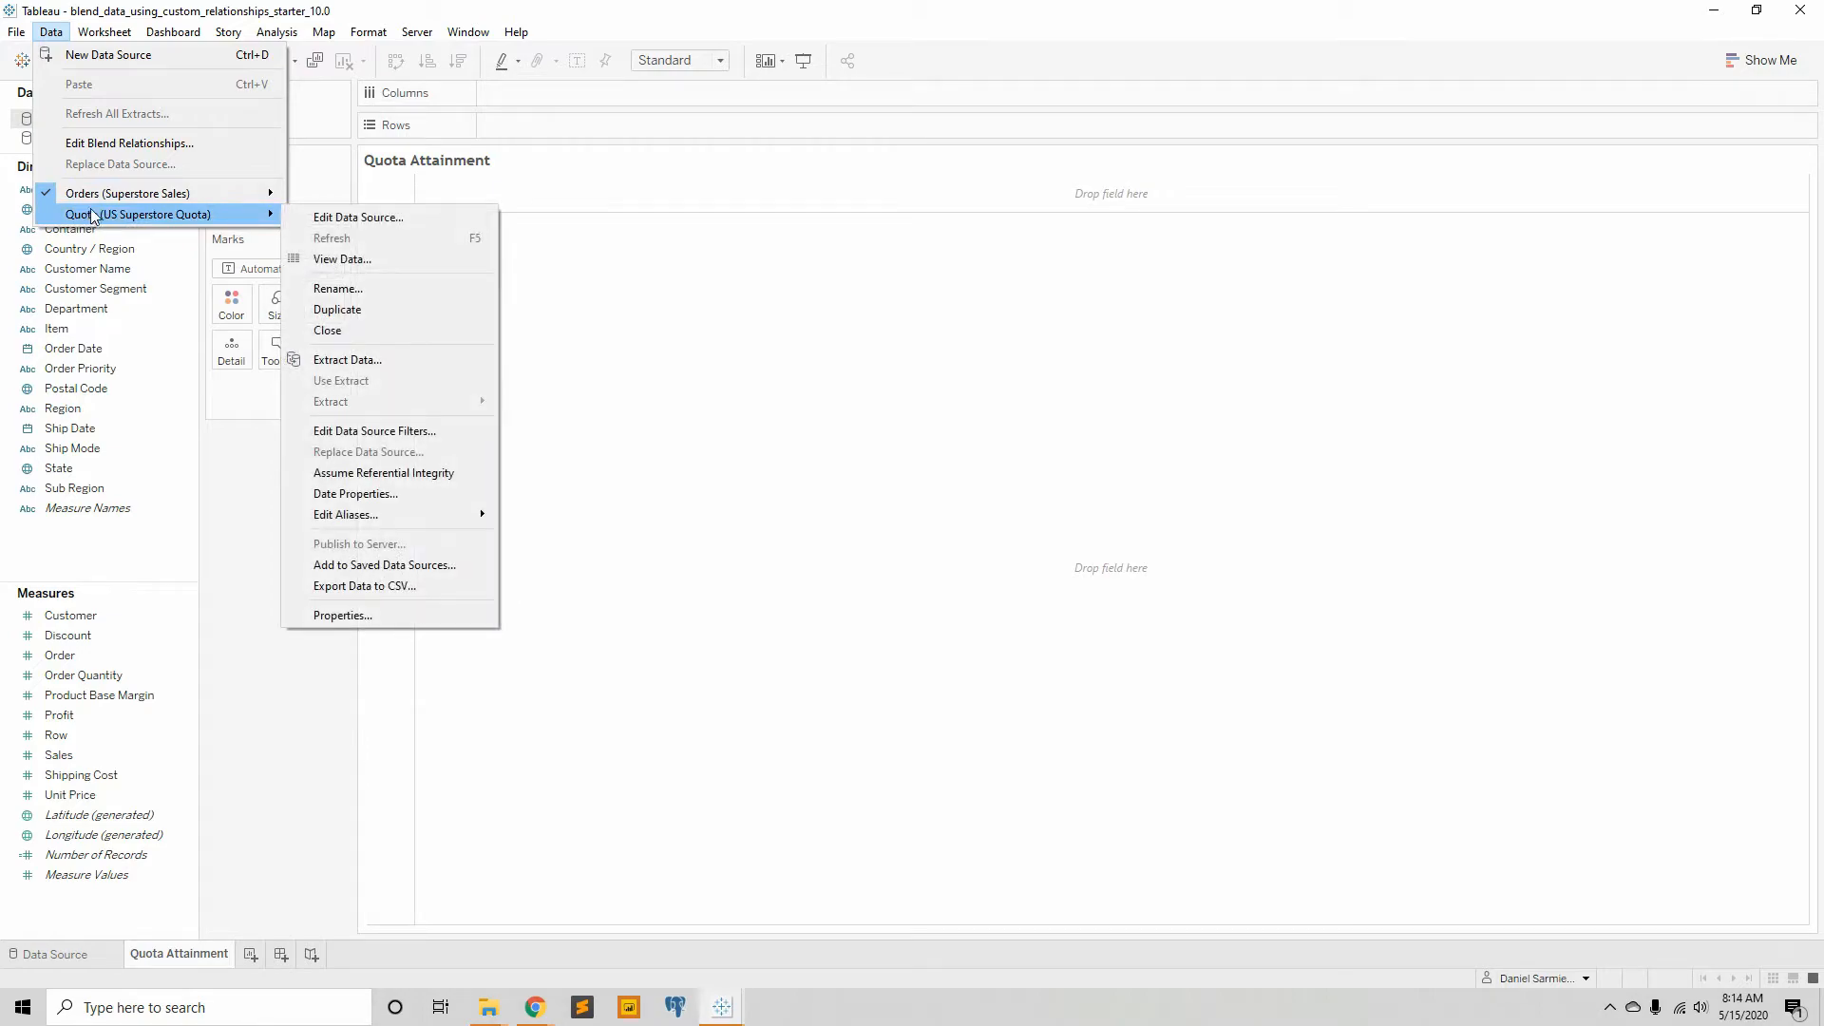
left_click(143, 140)
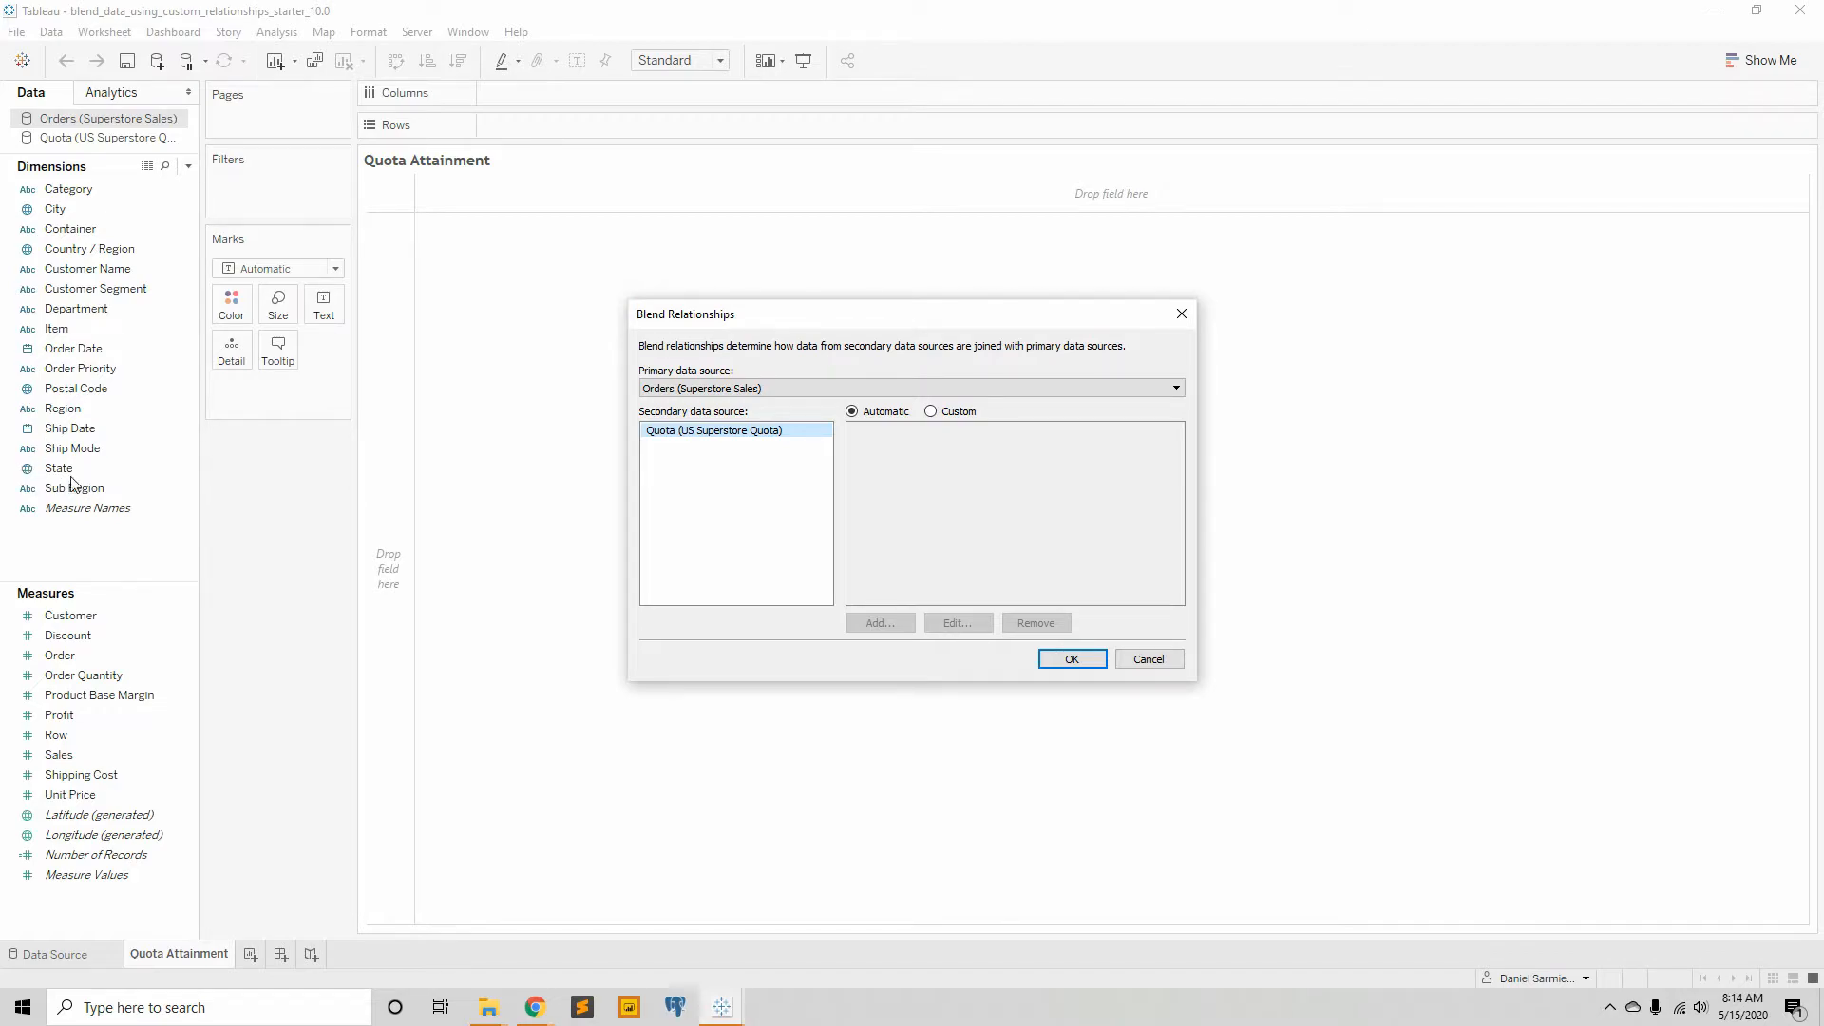
left_click(944, 414)
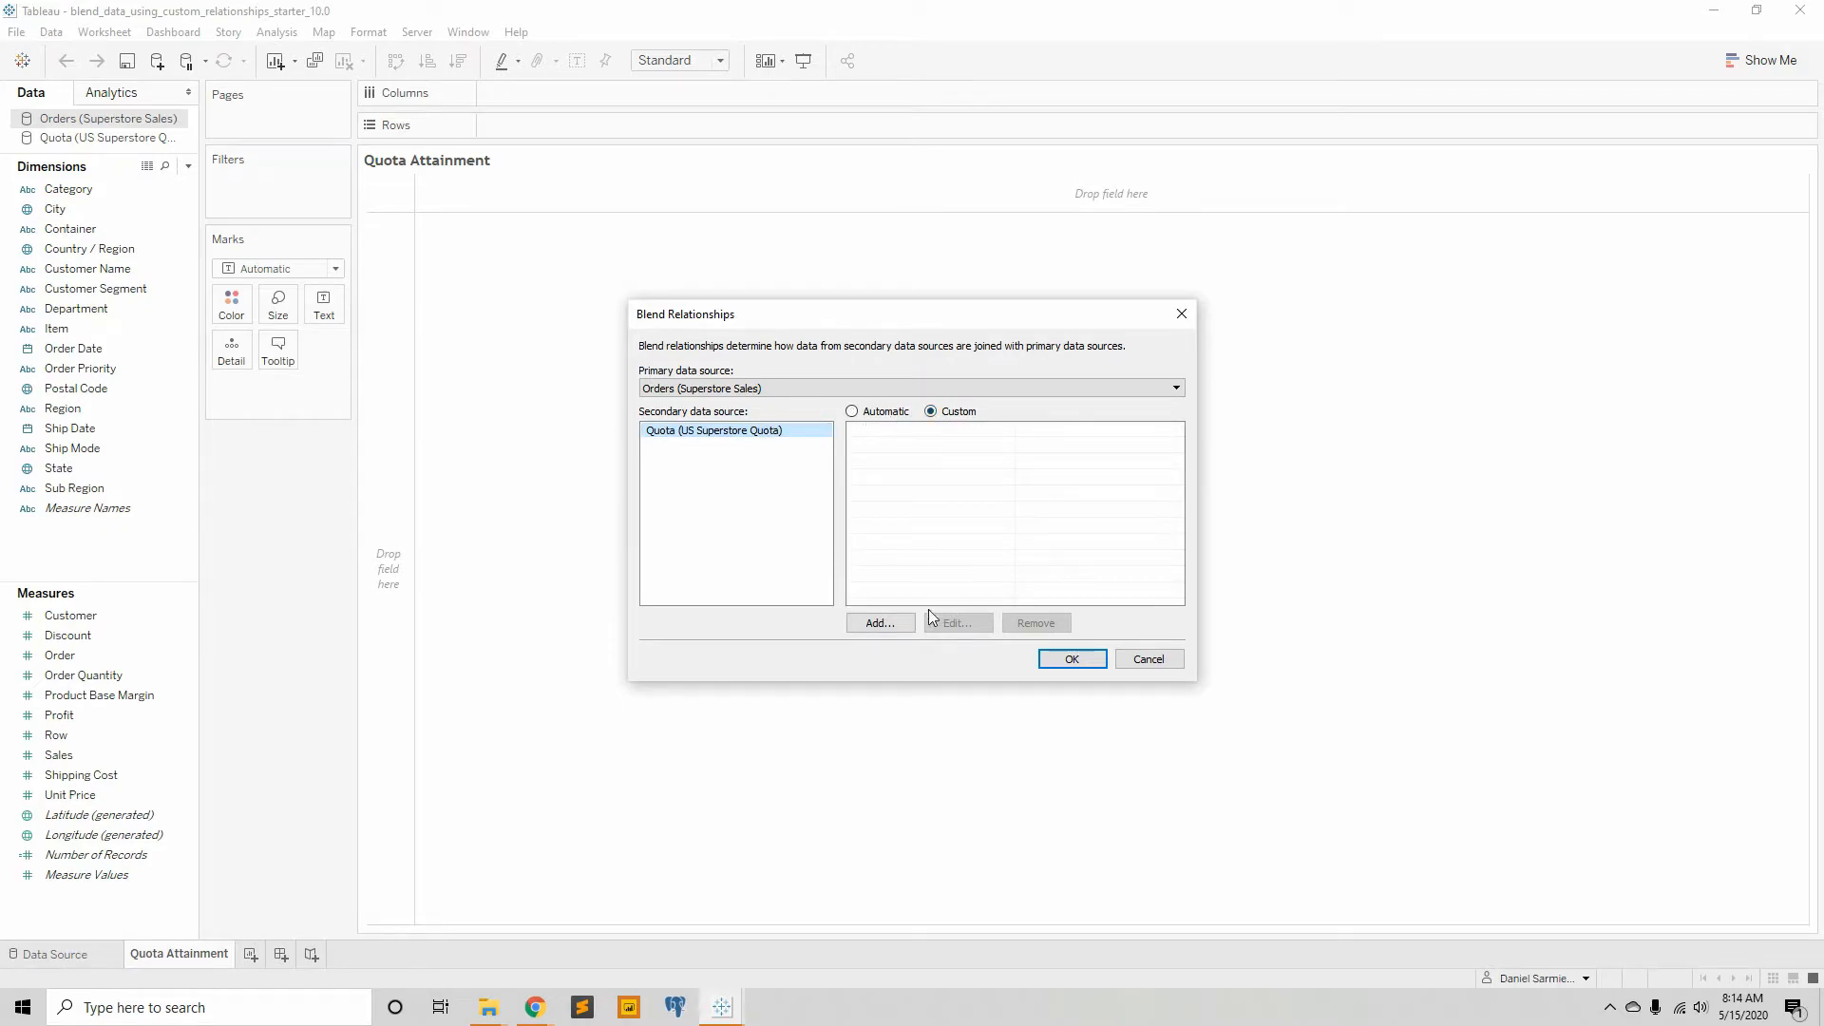
left_click(880, 625)
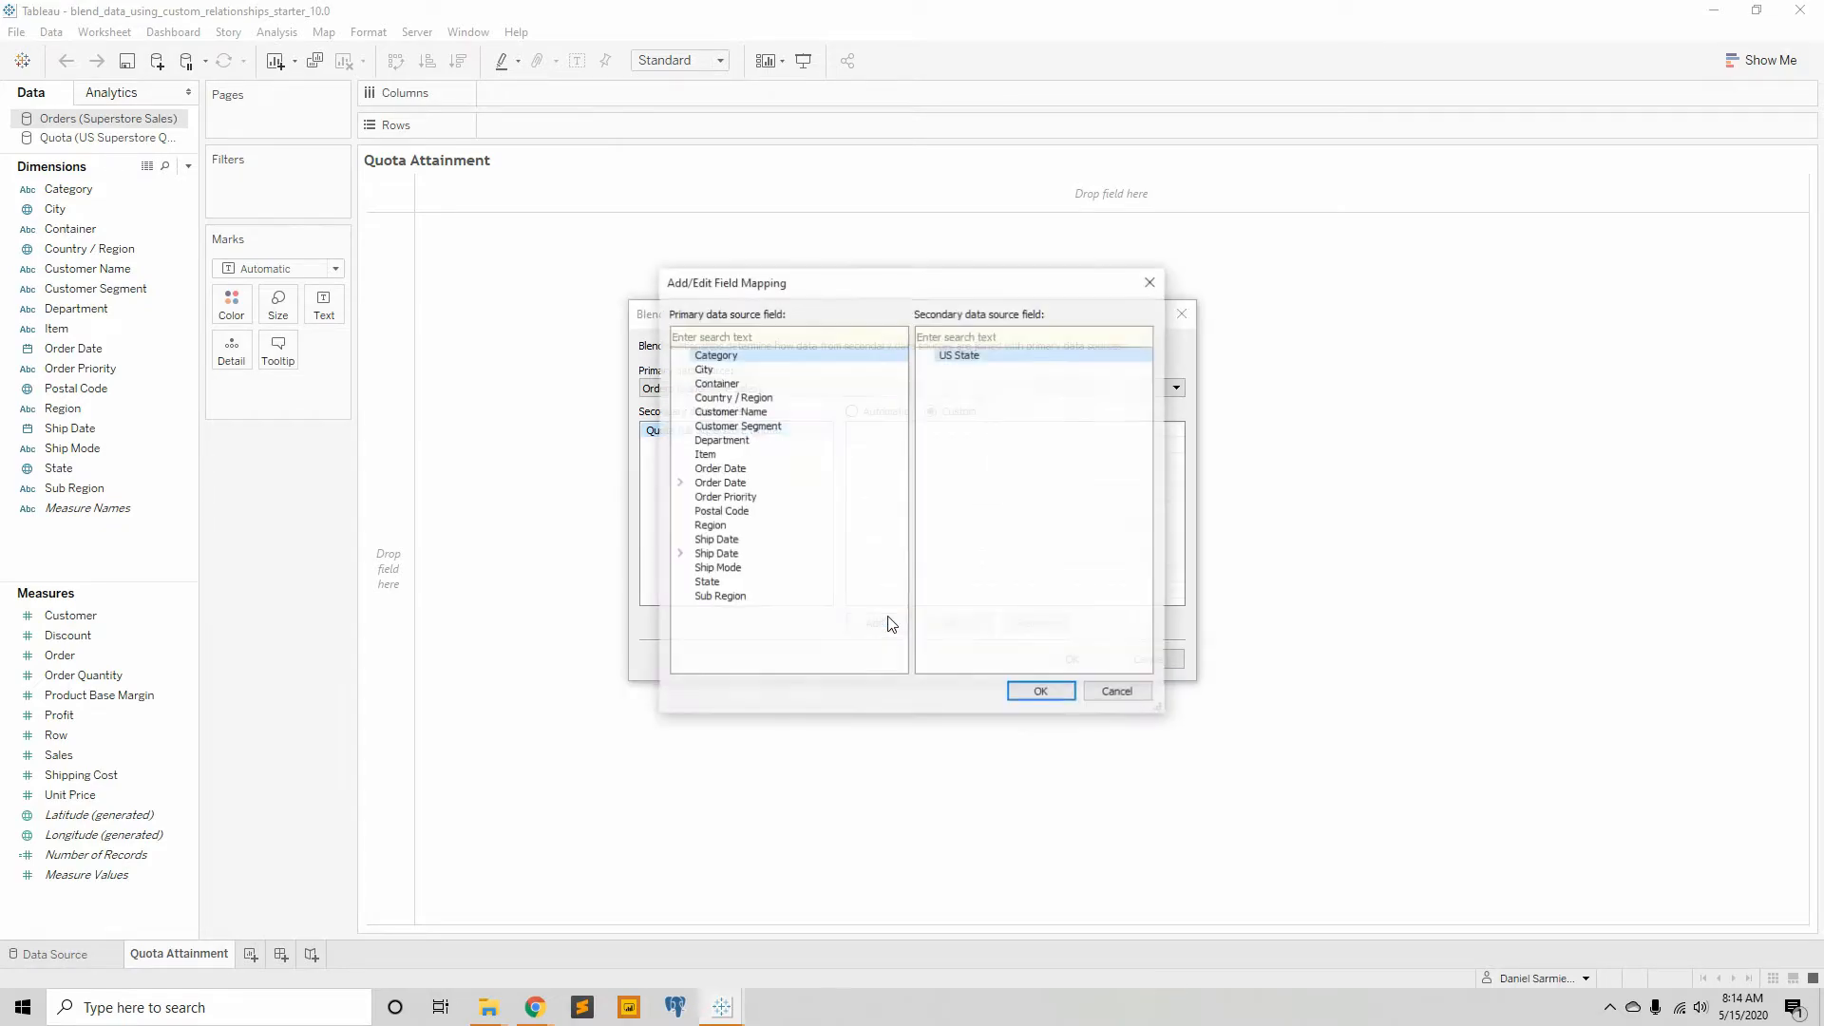
left_click(724, 587)
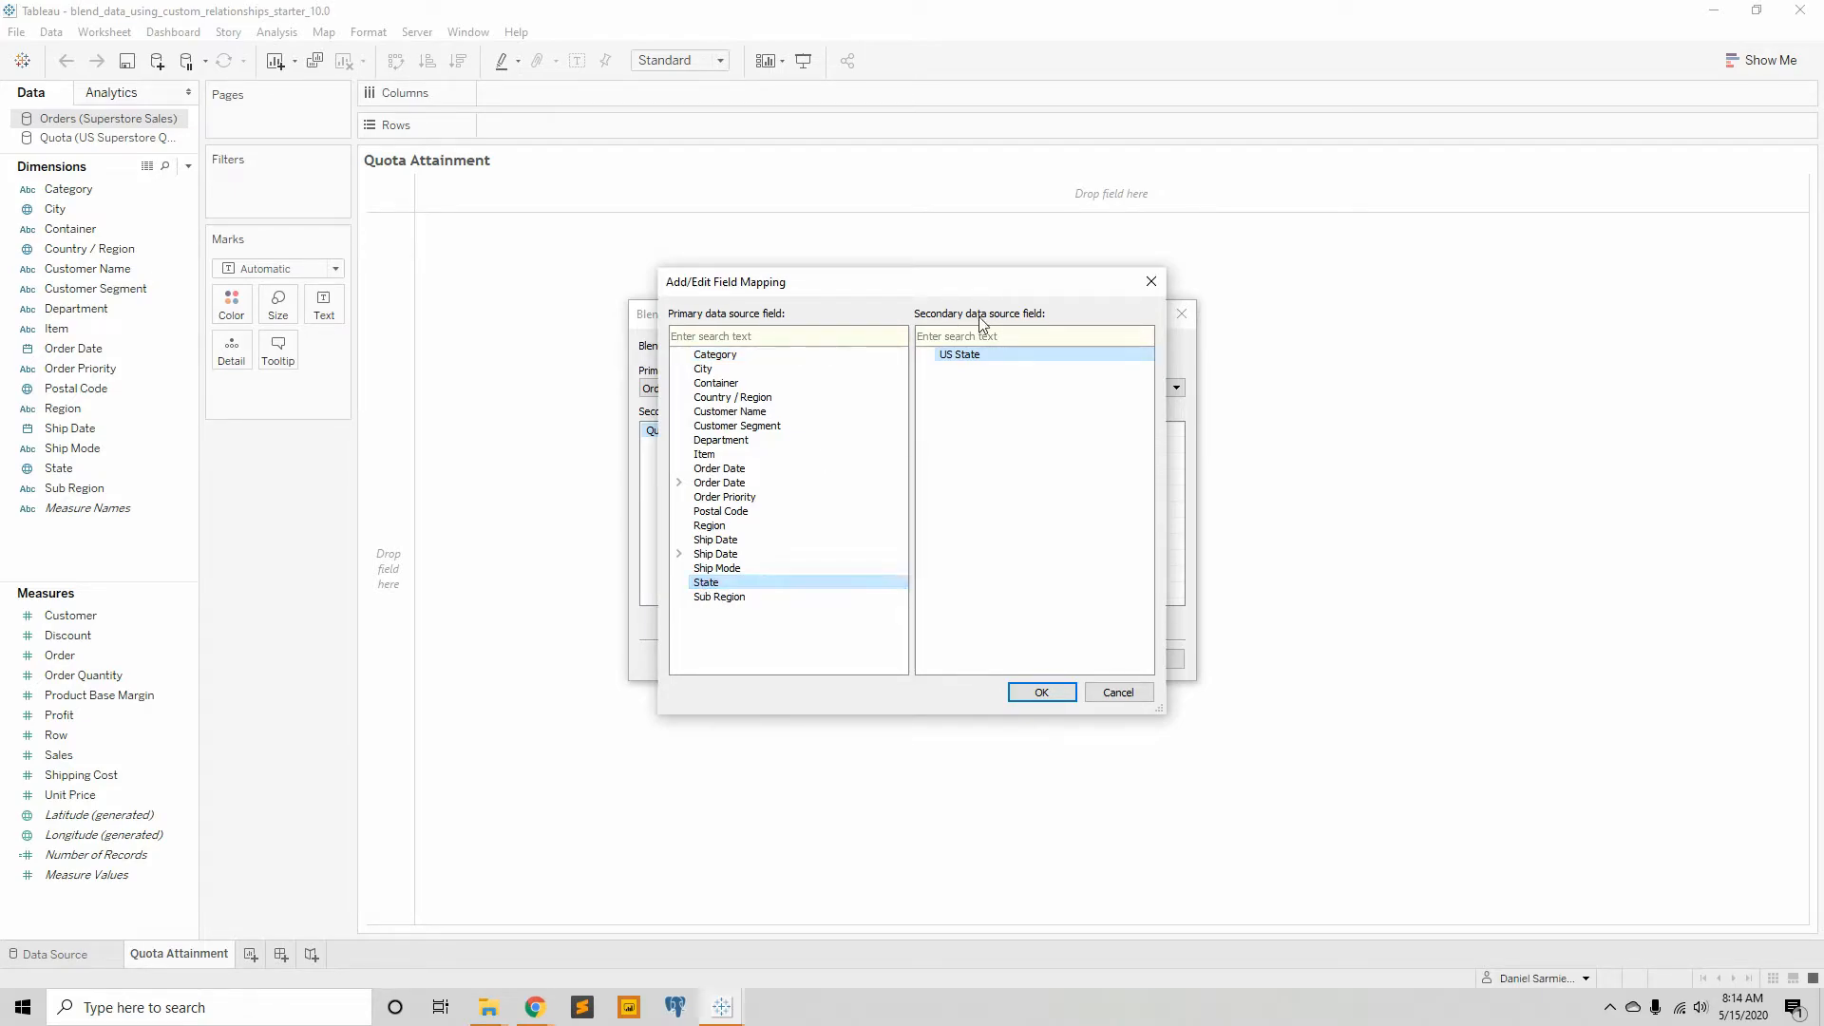
left_click(1042, 692)
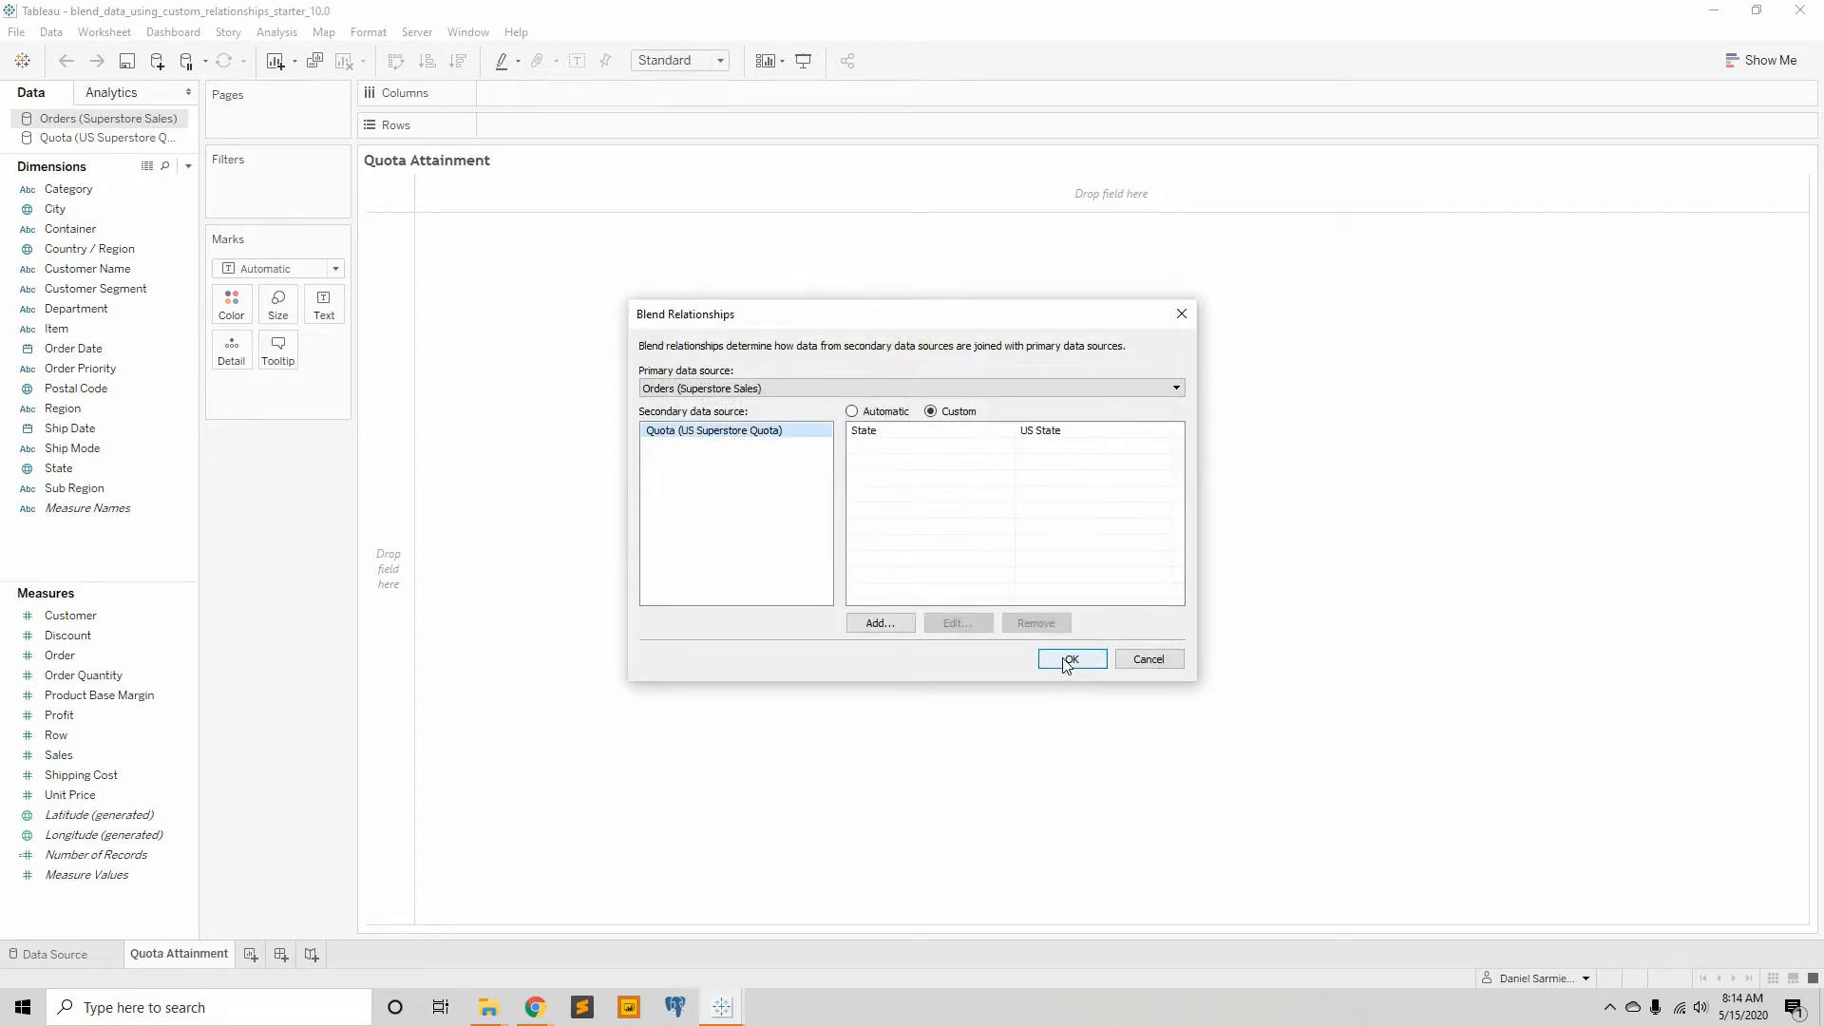
left_click(1066, 660)
- Build a bar chart on the Quota Attainment sheet from the Orders source, with Sales on Columns and Sub Region on Rows
left_click(171, 315)
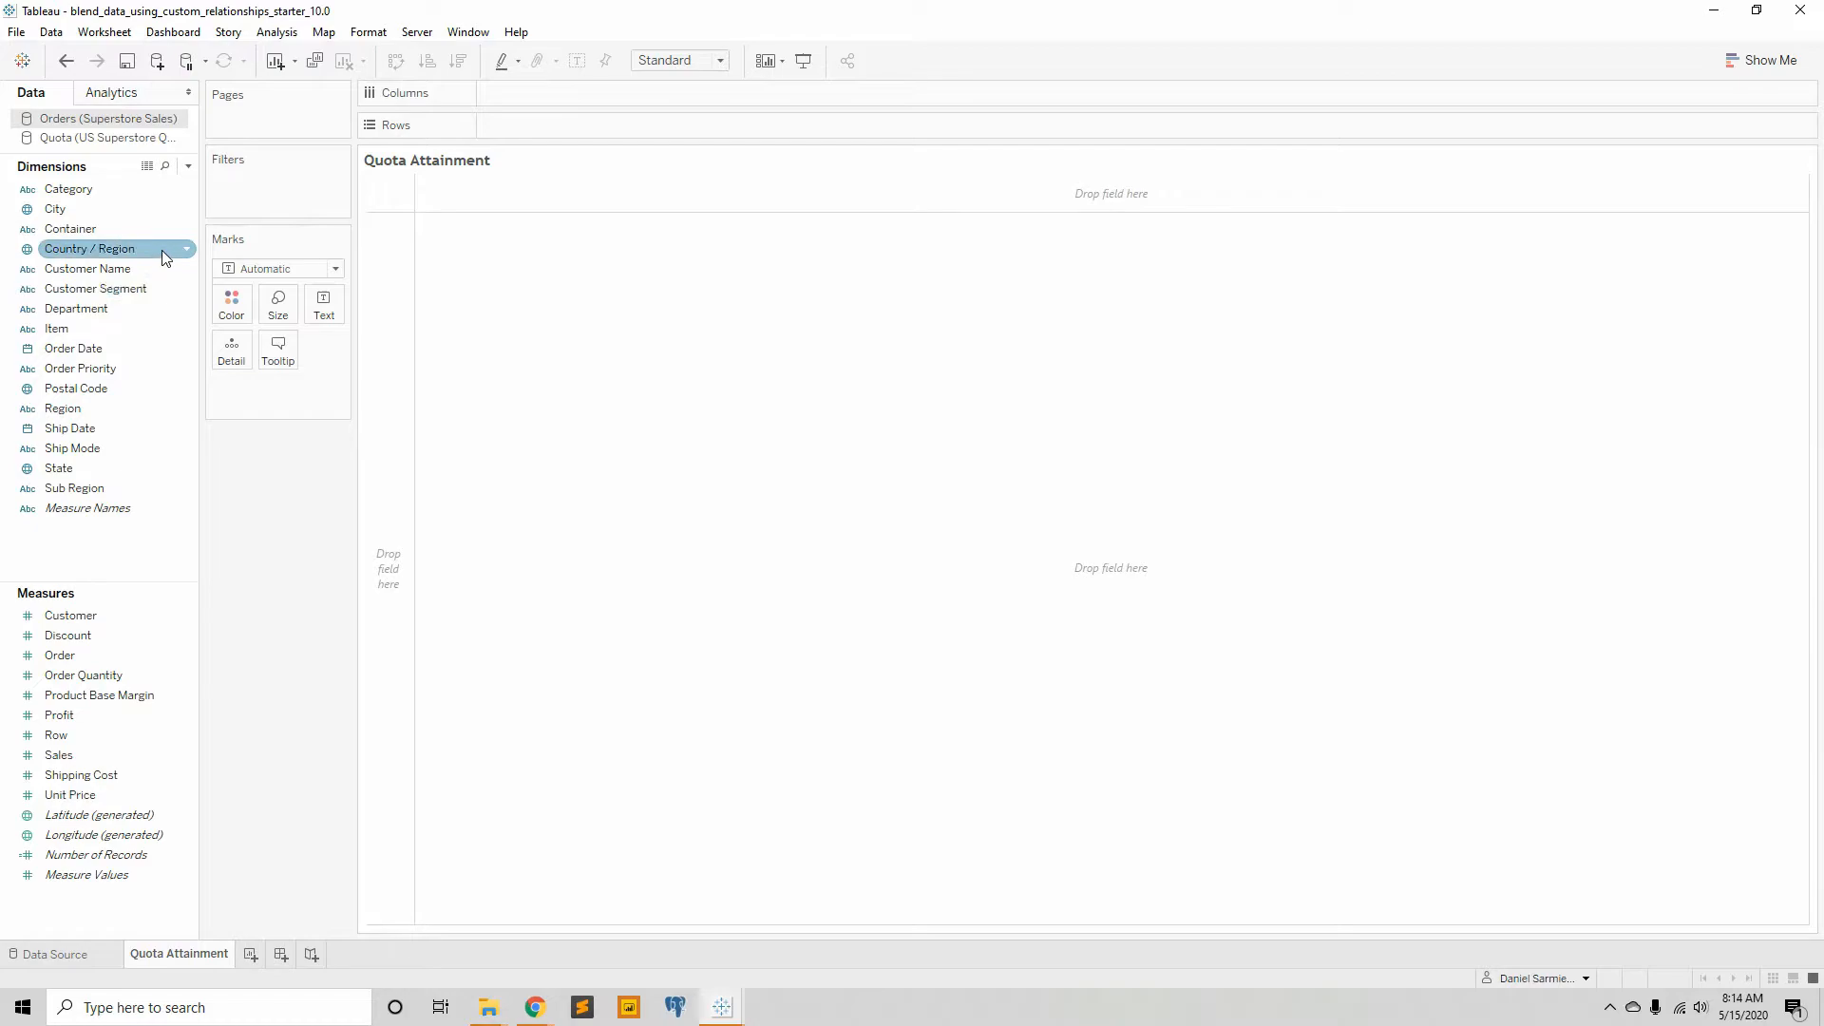
left_click(103, 138)
left_click(106, 120)
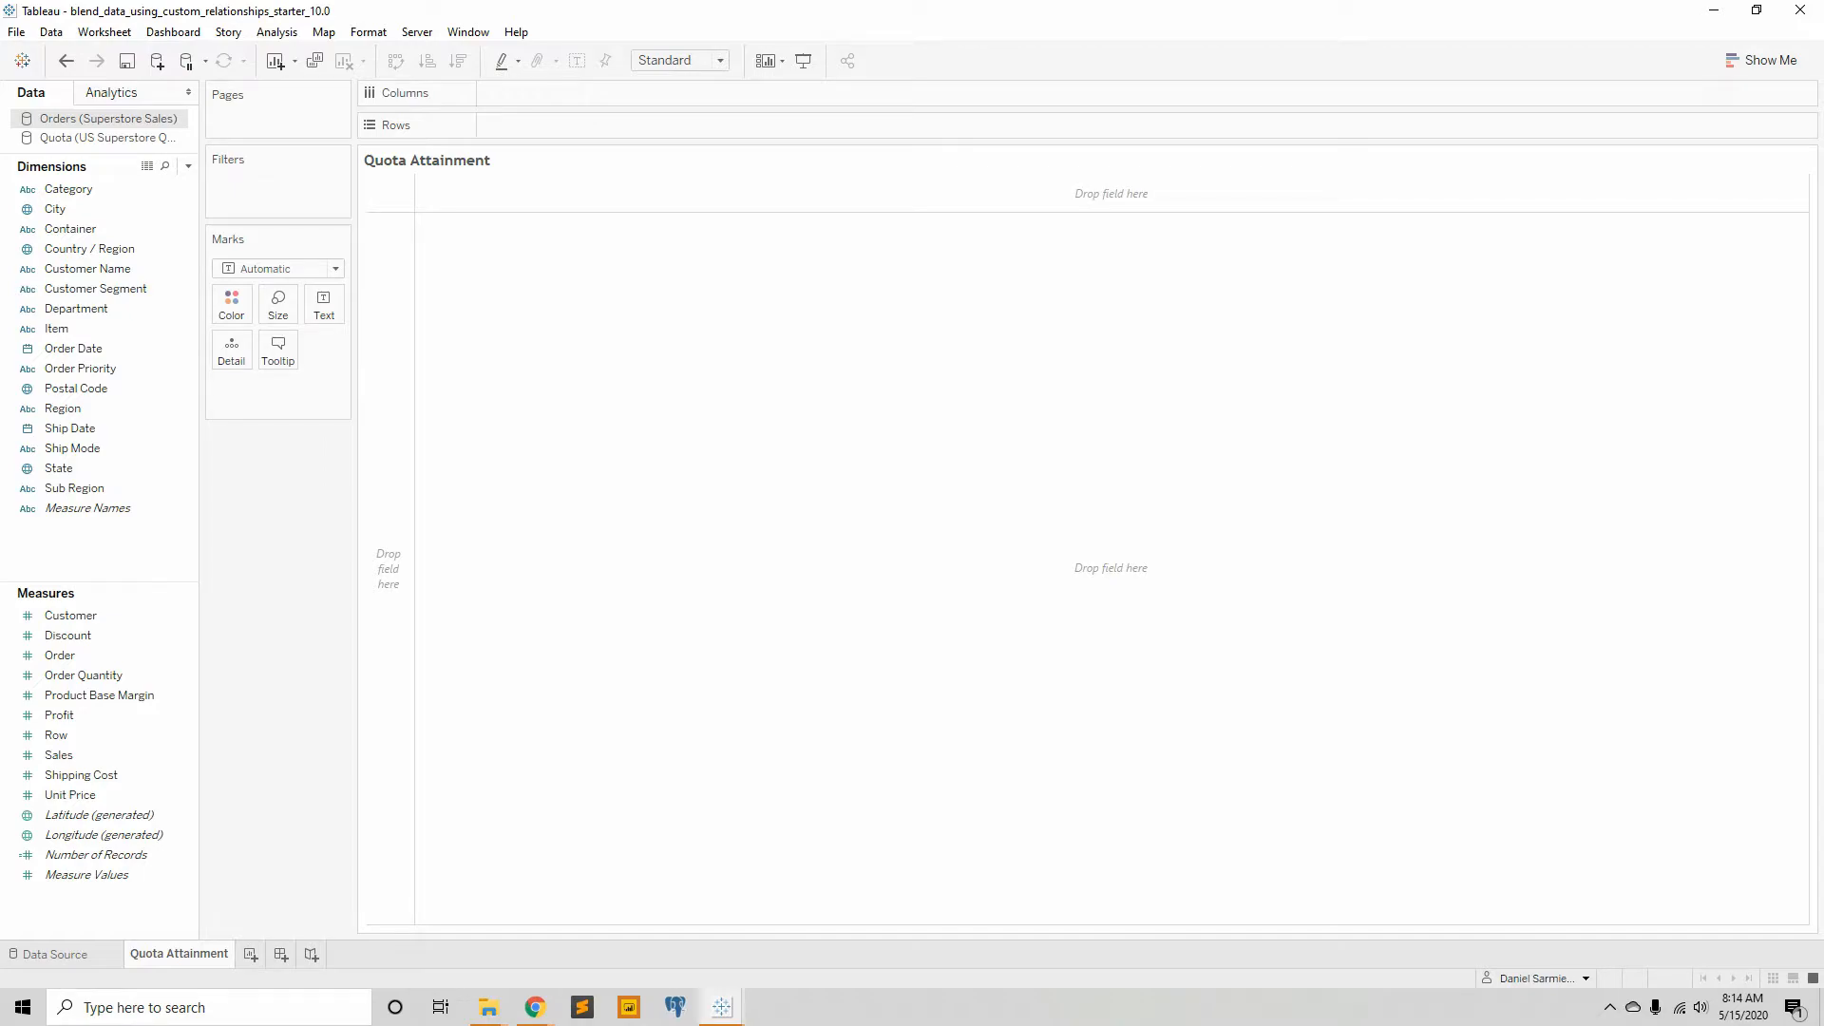
mouse_move(59, 754)
left_mouse_down()
mouse_move(573, 98)
mouse_move(122, 470)
mouse_move(663, 124)
left_mouse_up()
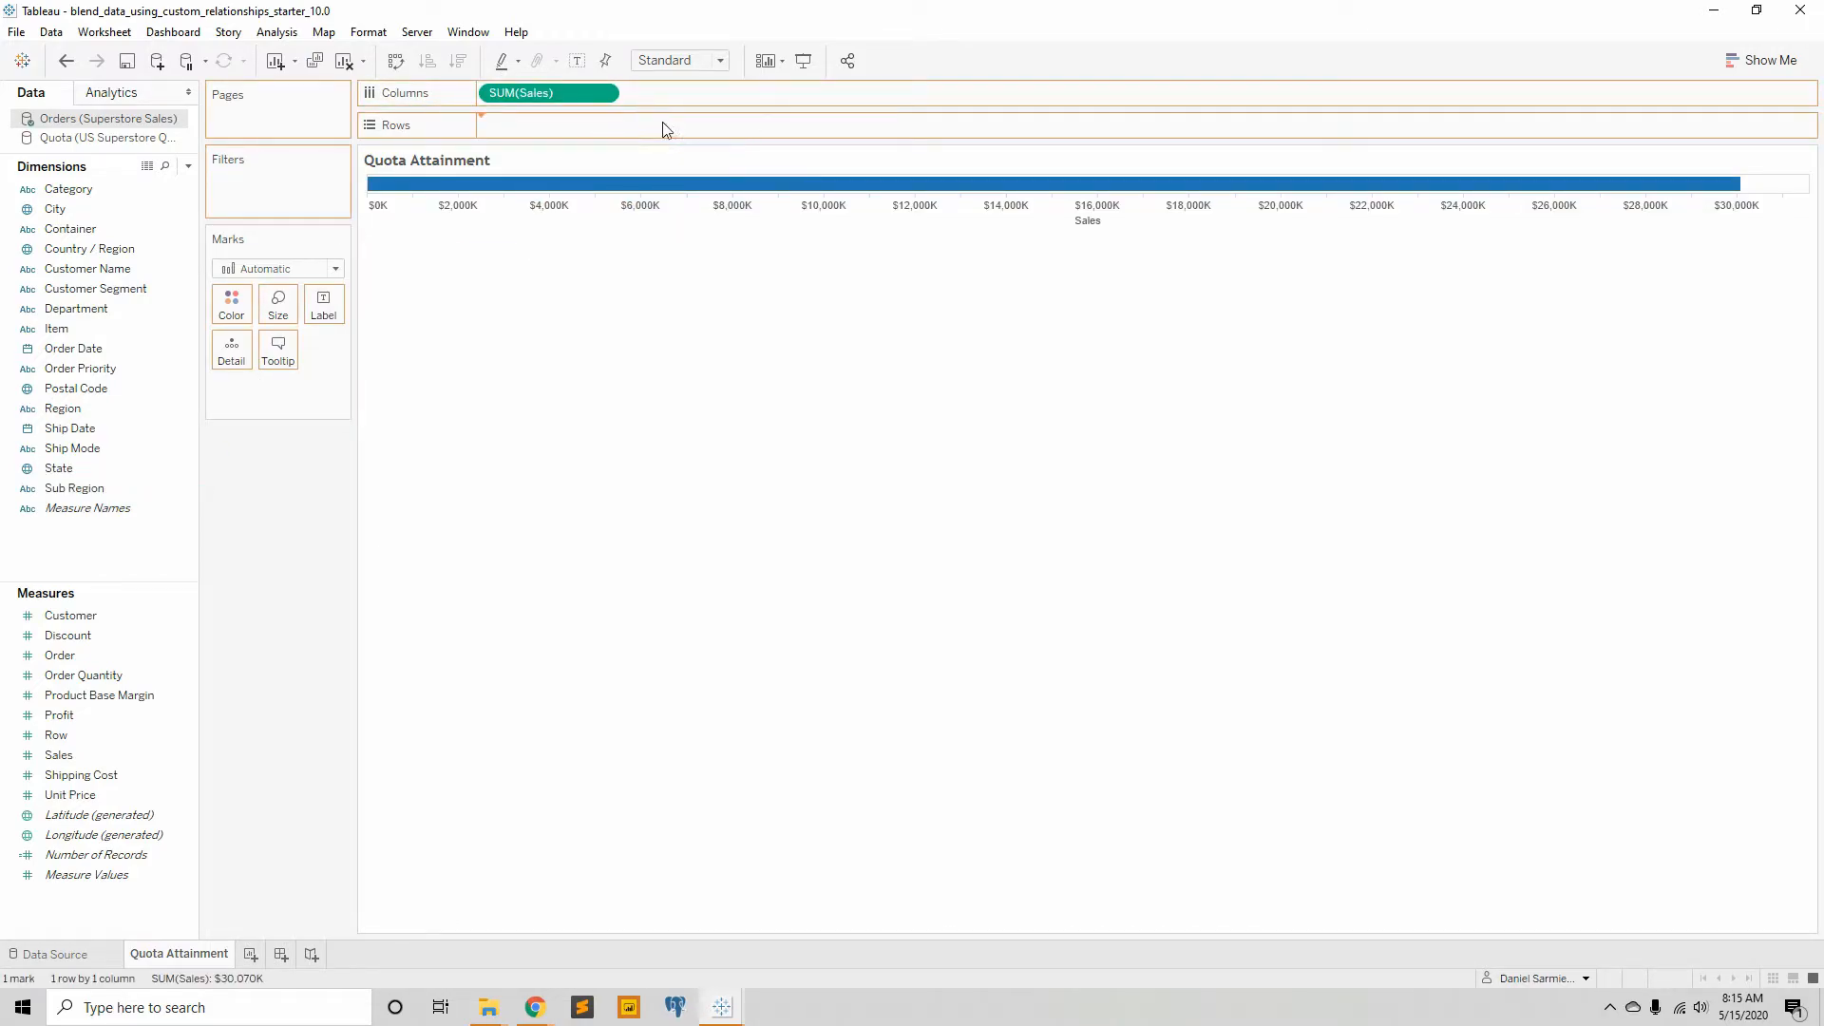
- Compare the fields available in the Orders and Quota data sources for the Quota Attainment chart
left_click(118, 139)
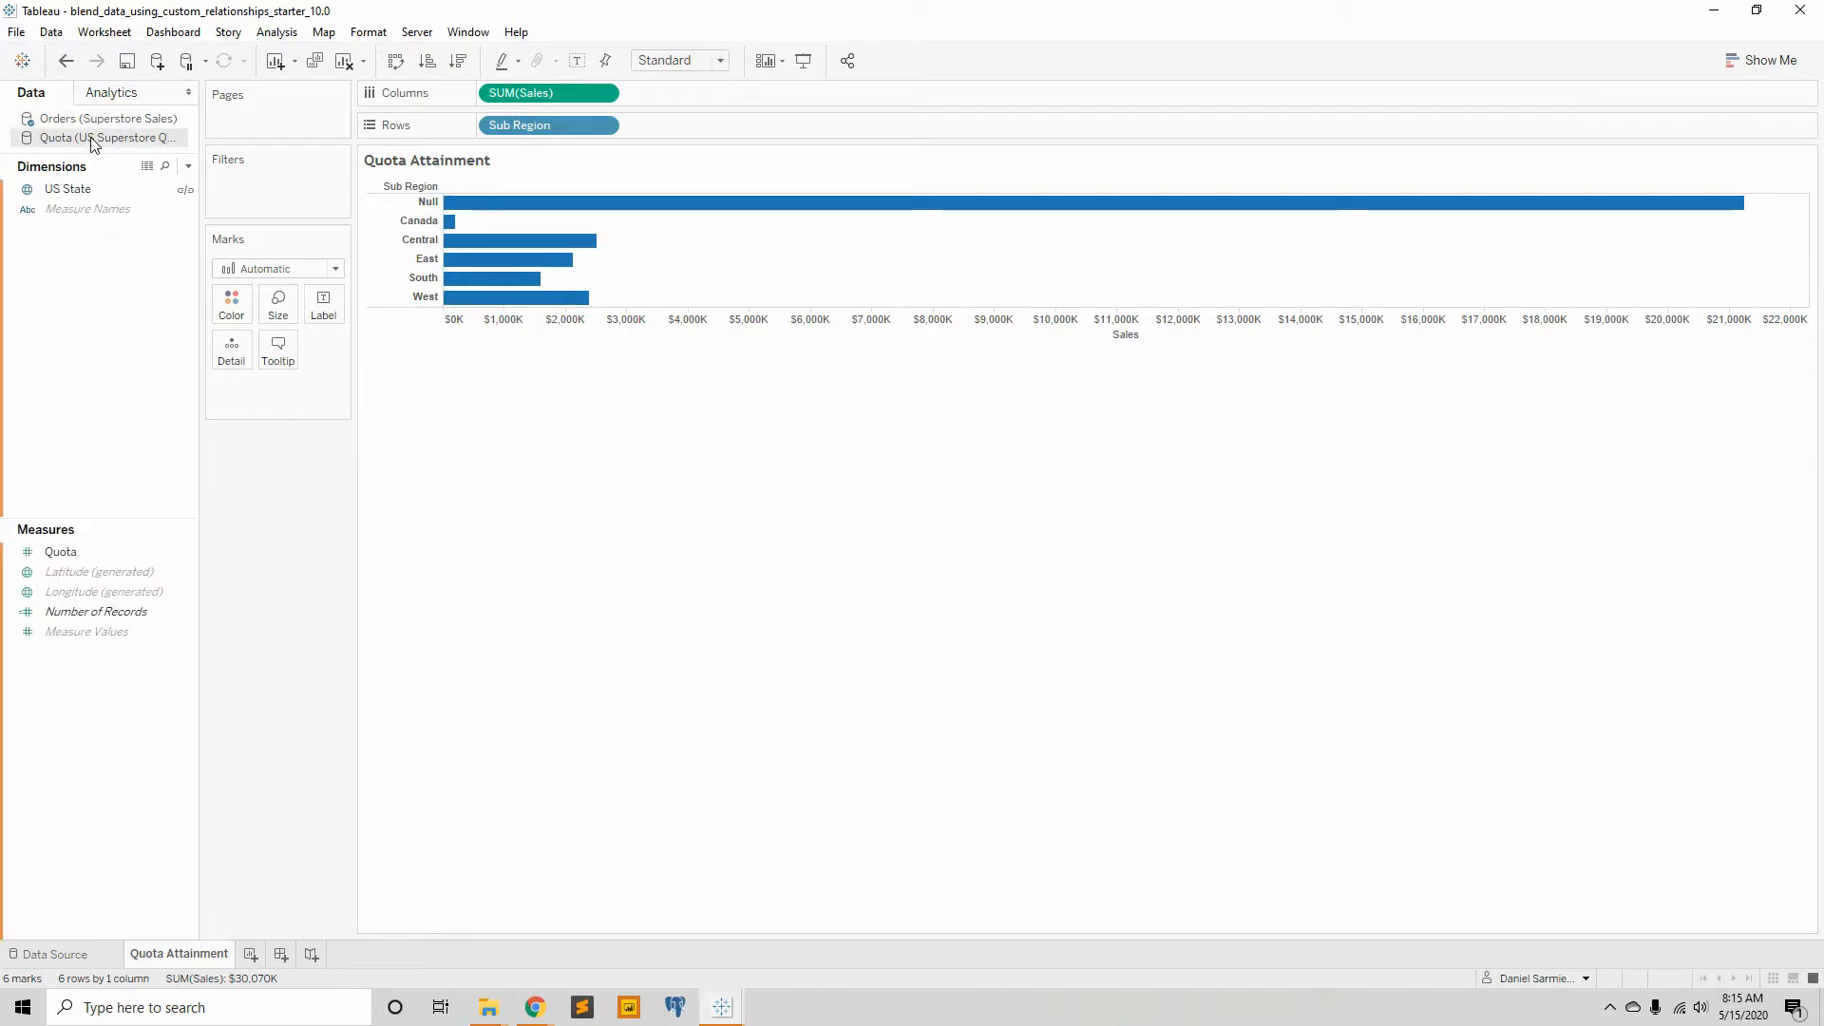
left_click(103, 122)
left_click(99, 138)
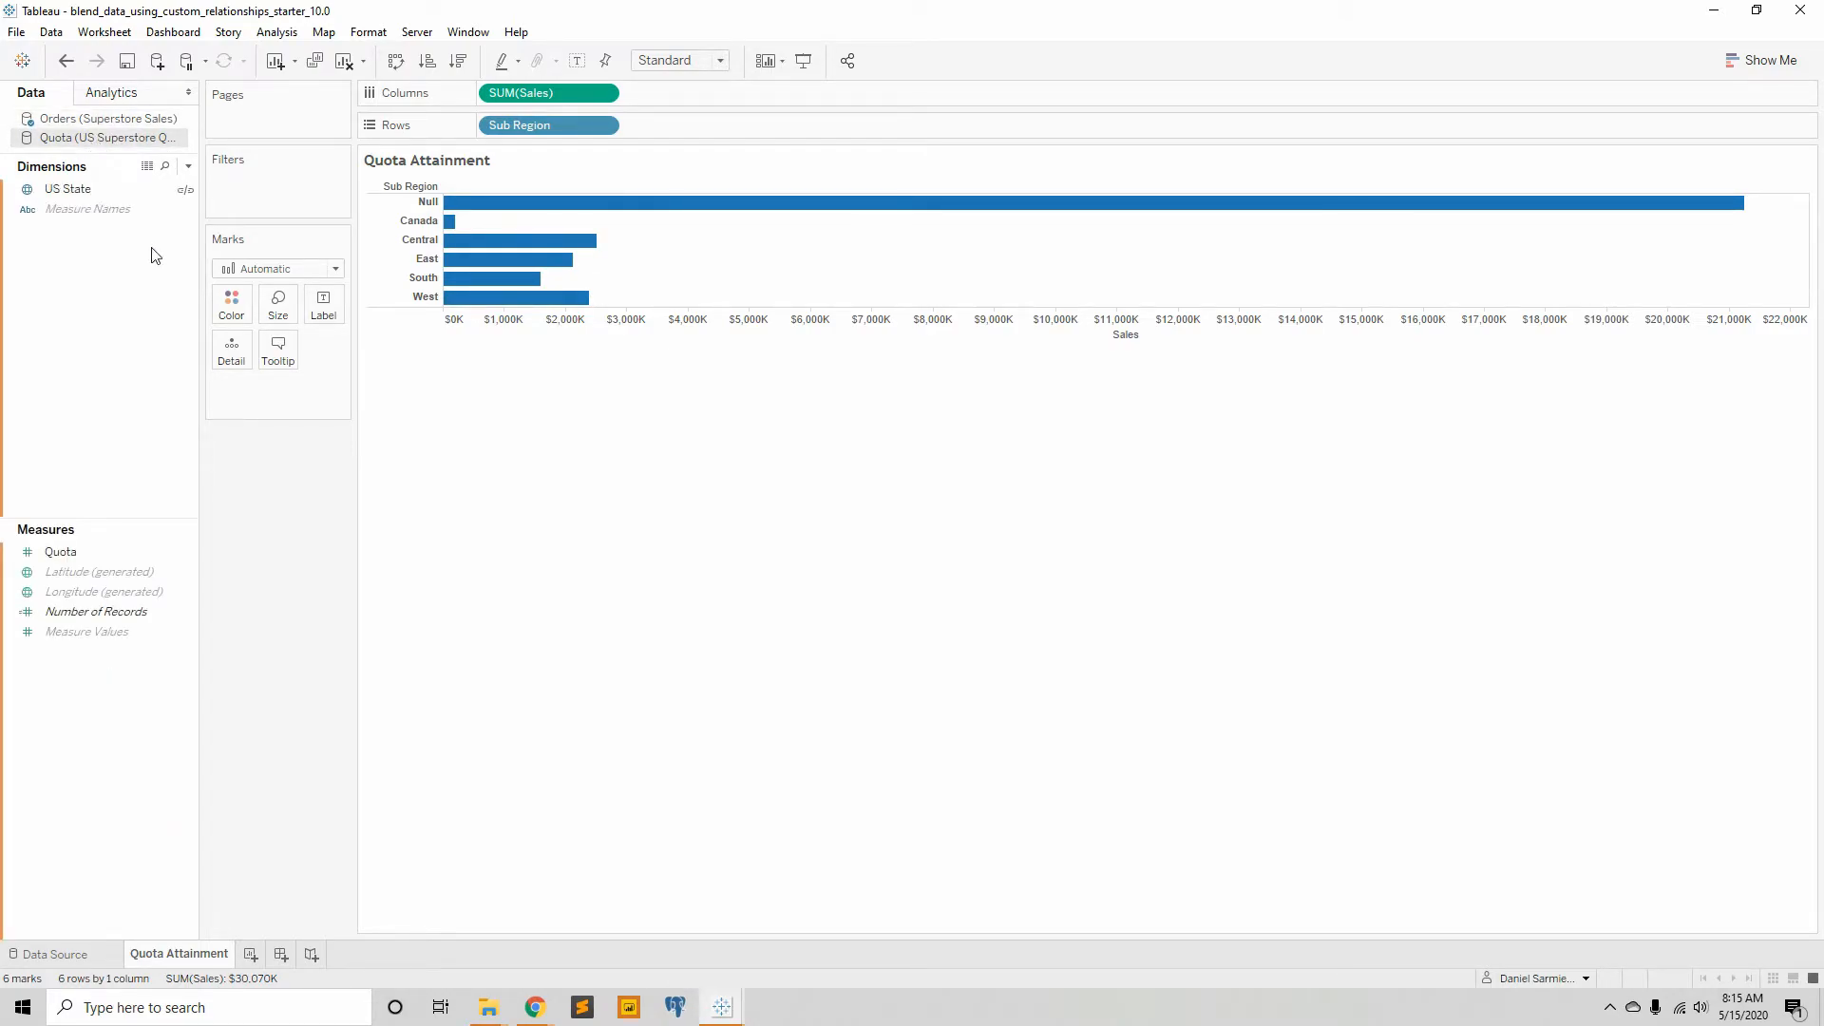
left_click(71, 121)
left_click(82, 190)
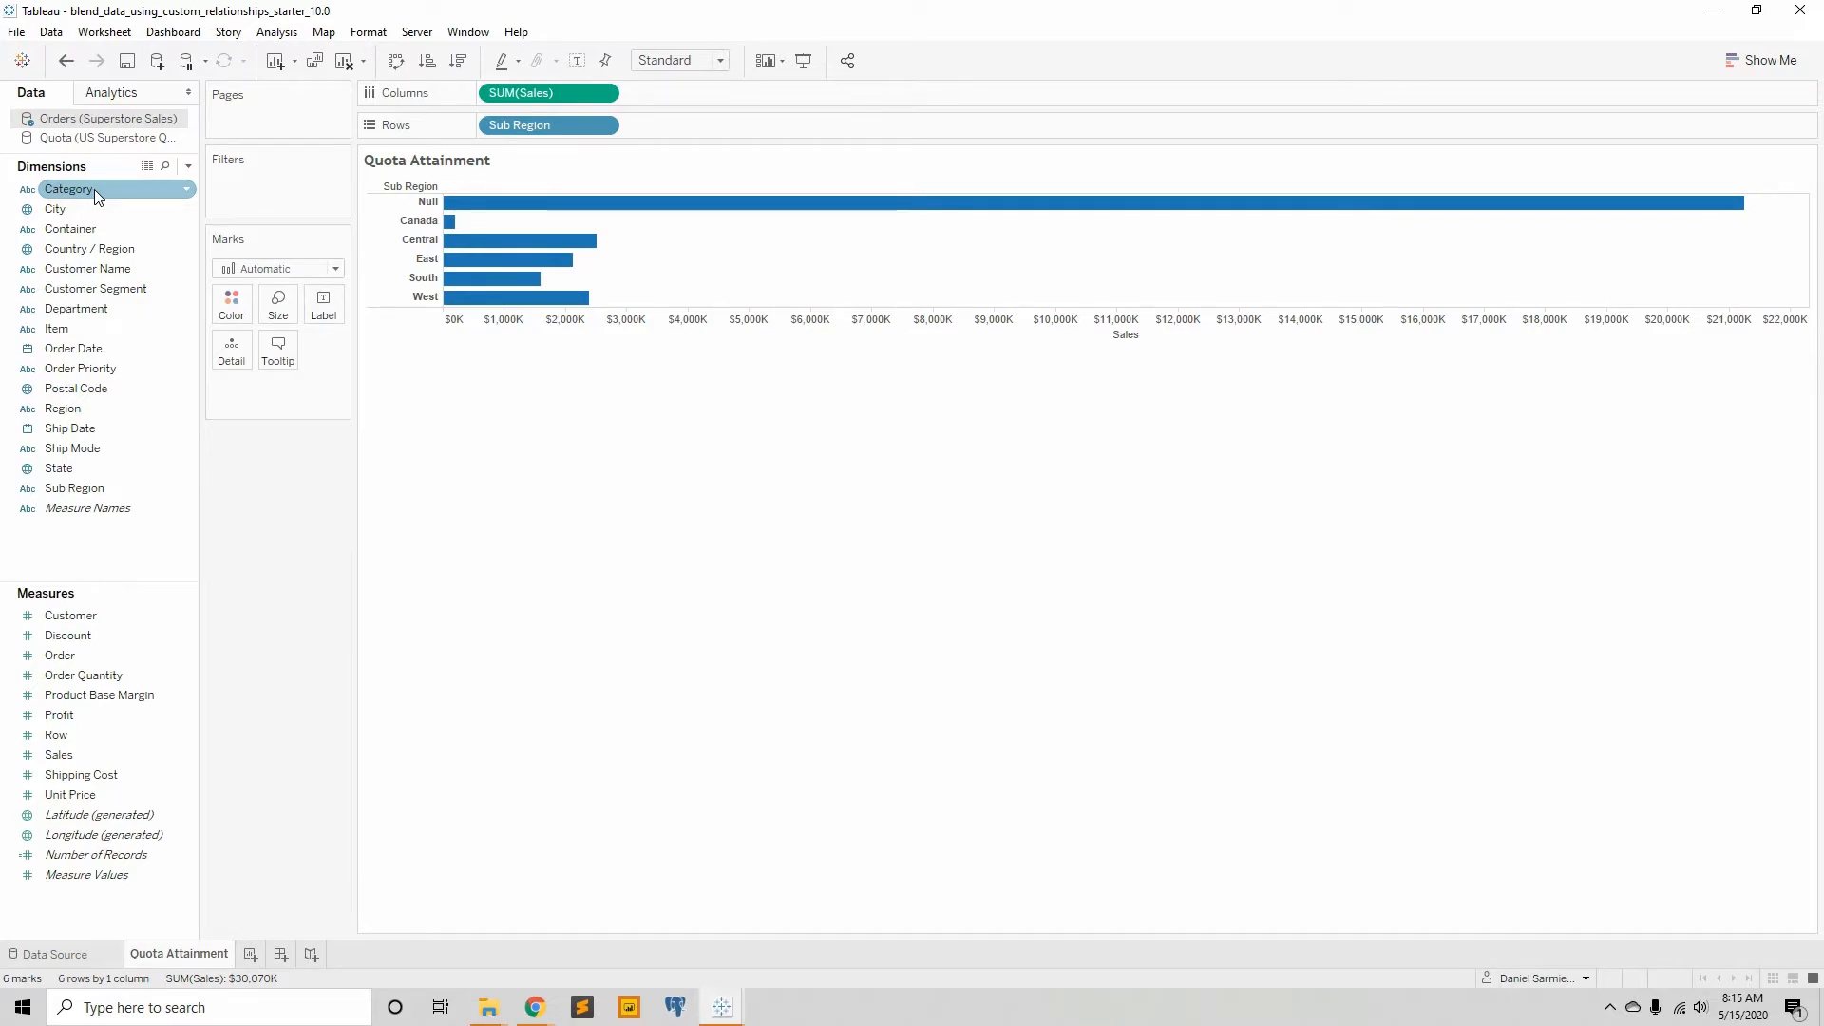
left_click(62, 270)
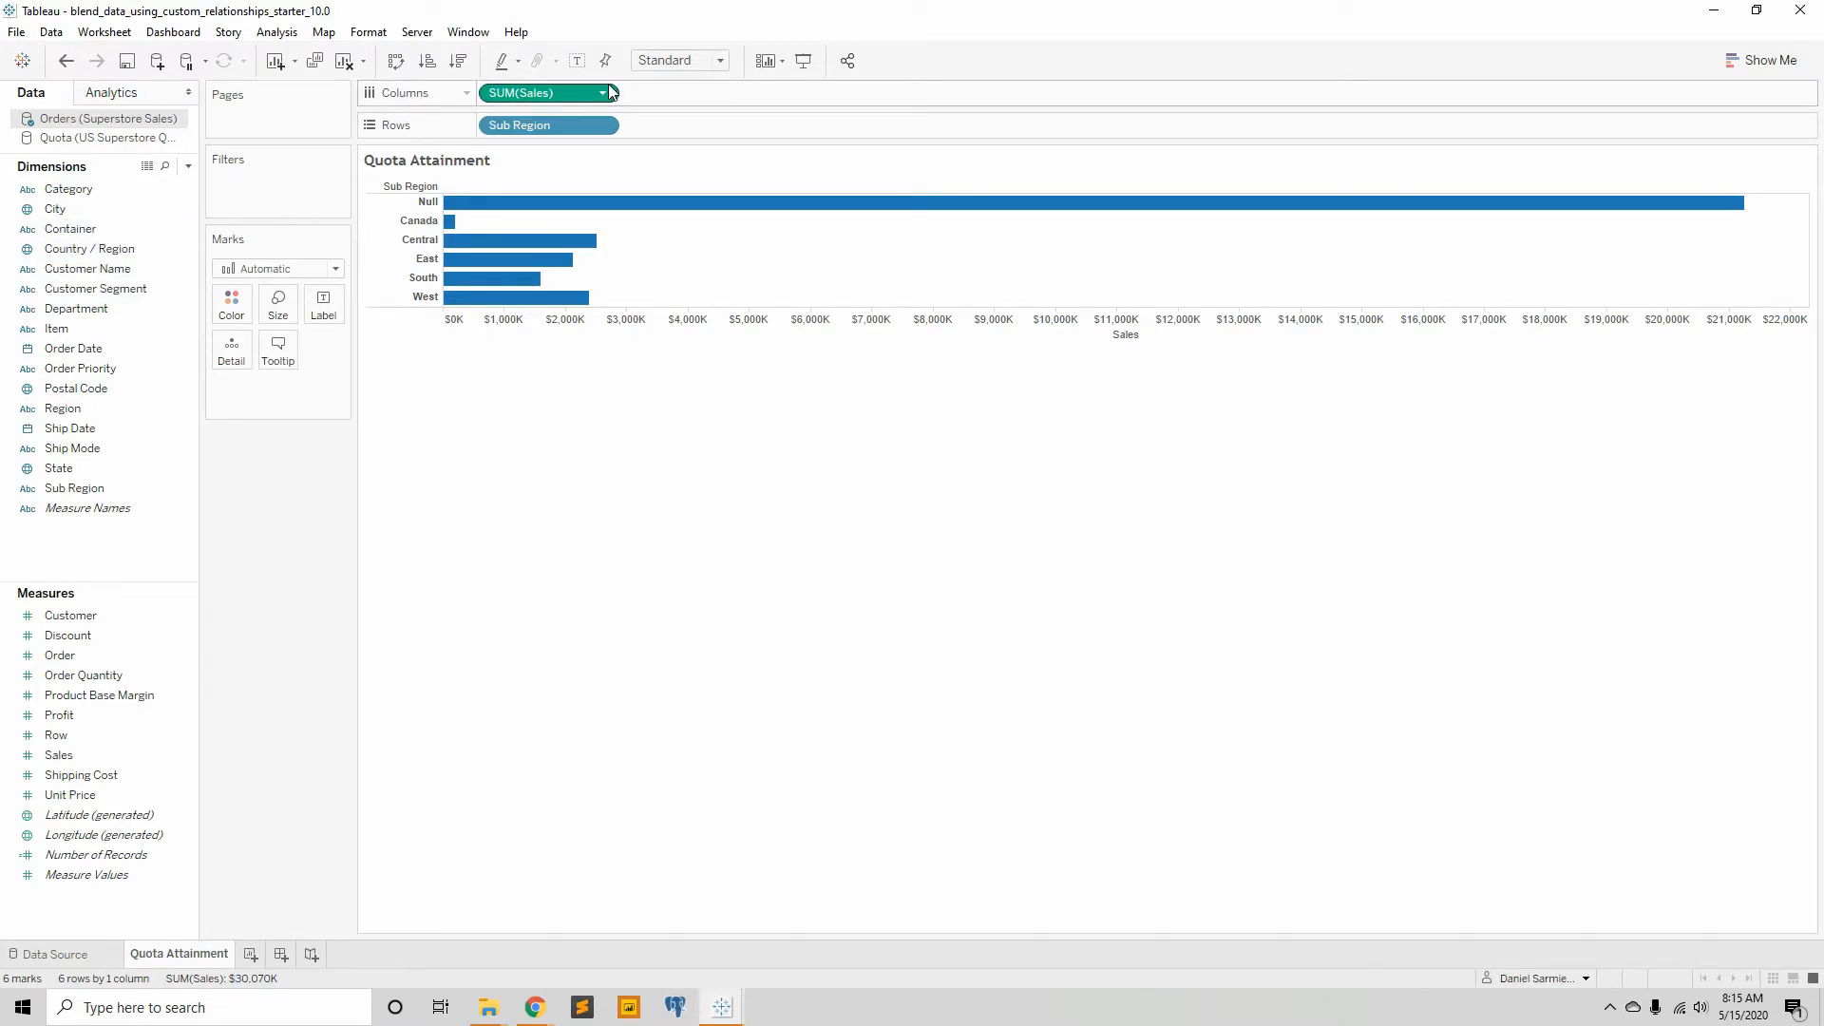
- Activate US State as the linking field in the Quota data source and try to add the Quota measure to Rows
left_click(74, 139)
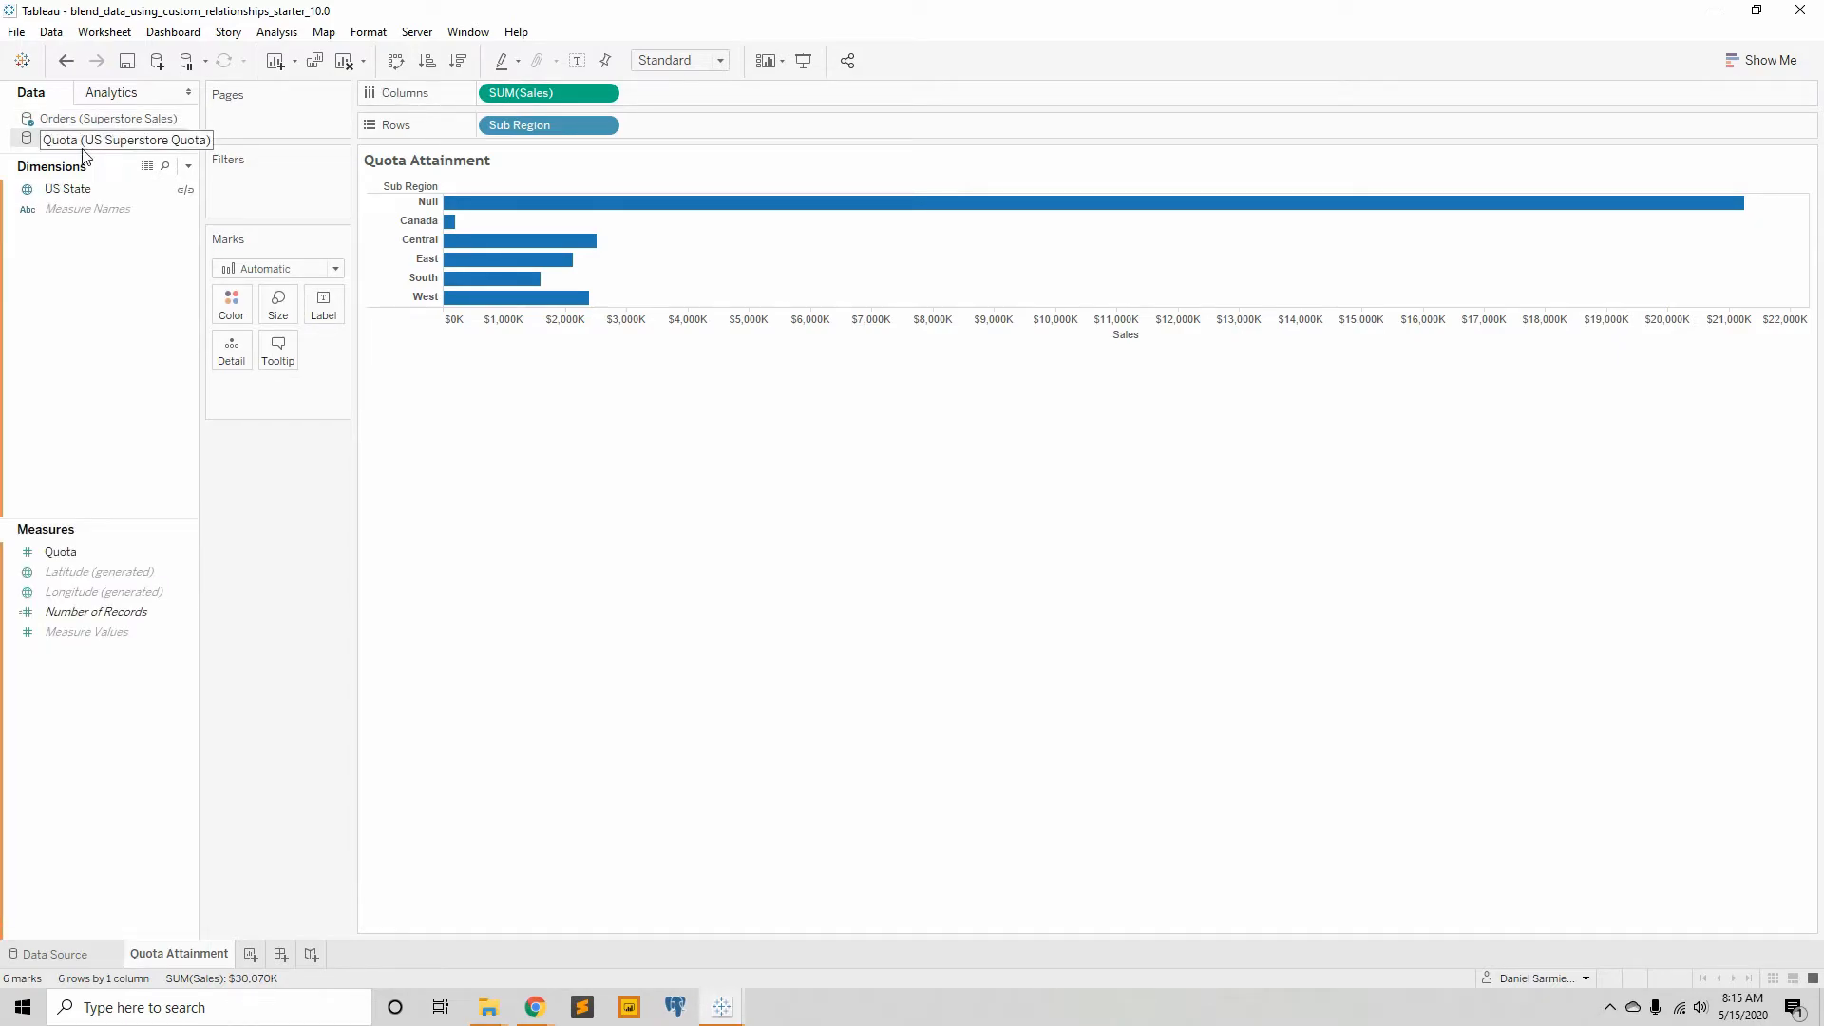
left_click(187, 192)
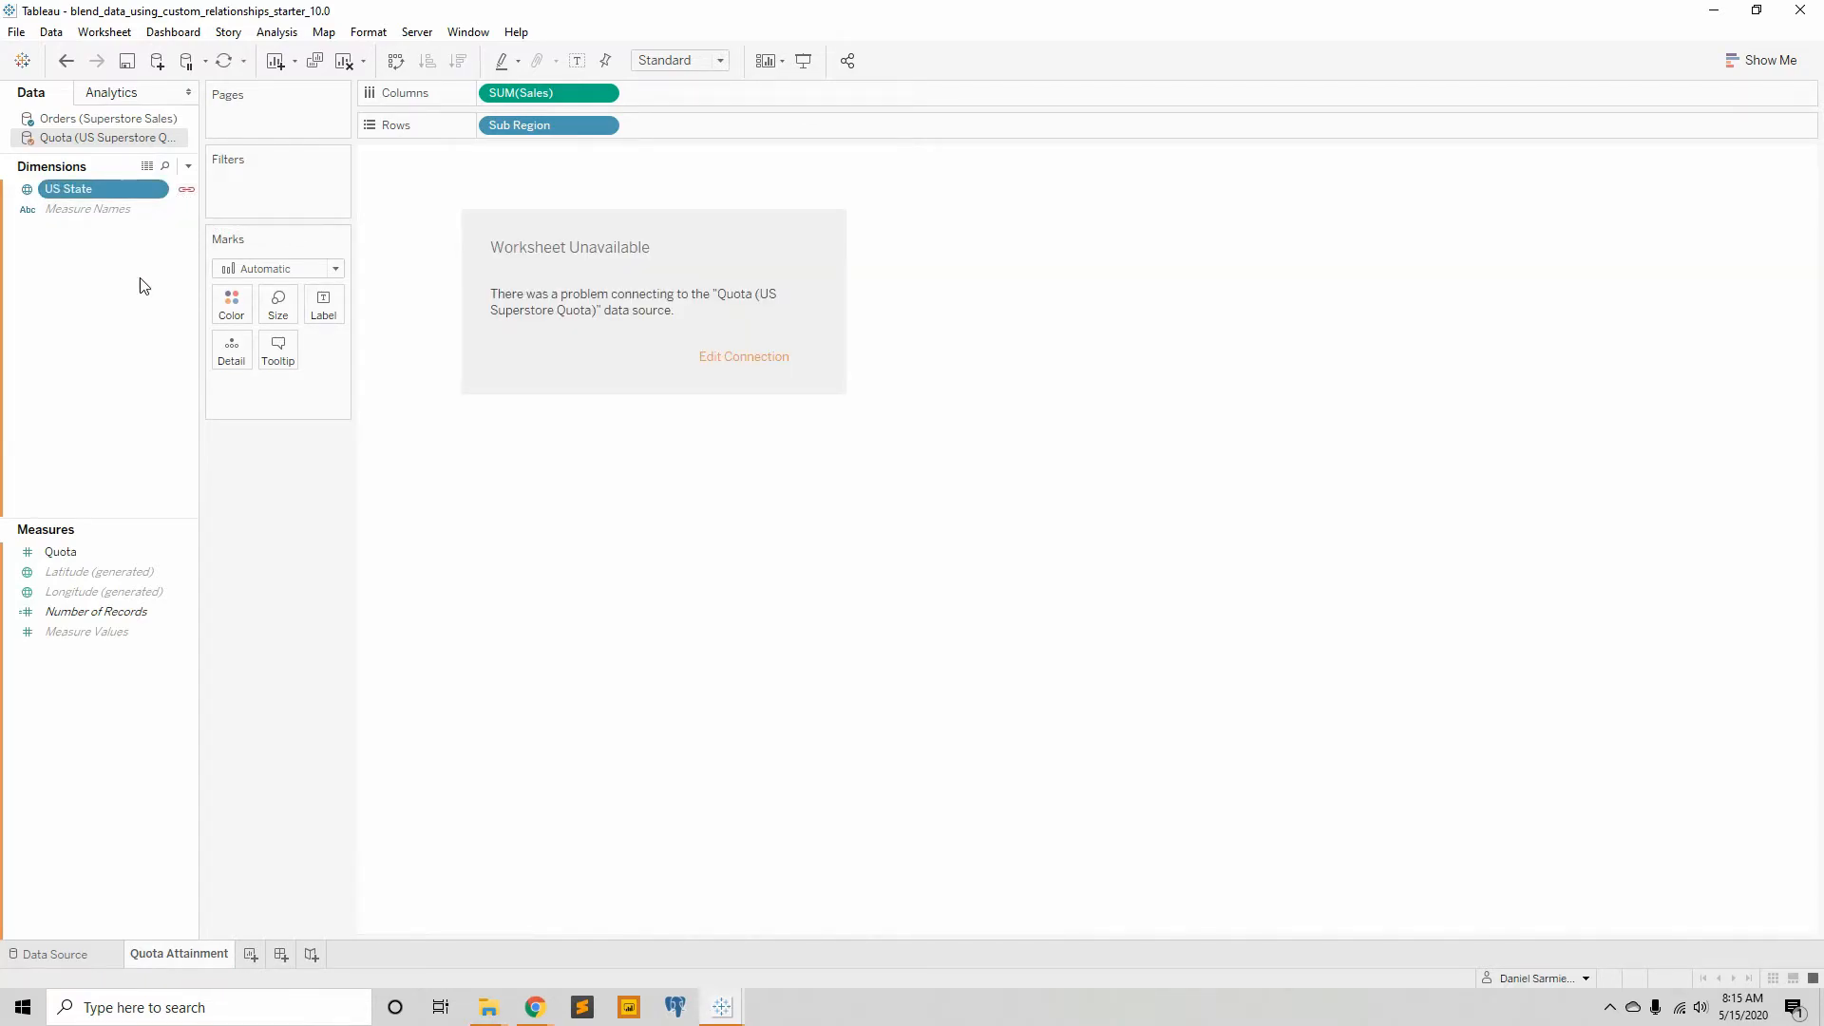
left_click_drag(76, 553, 657, 124)
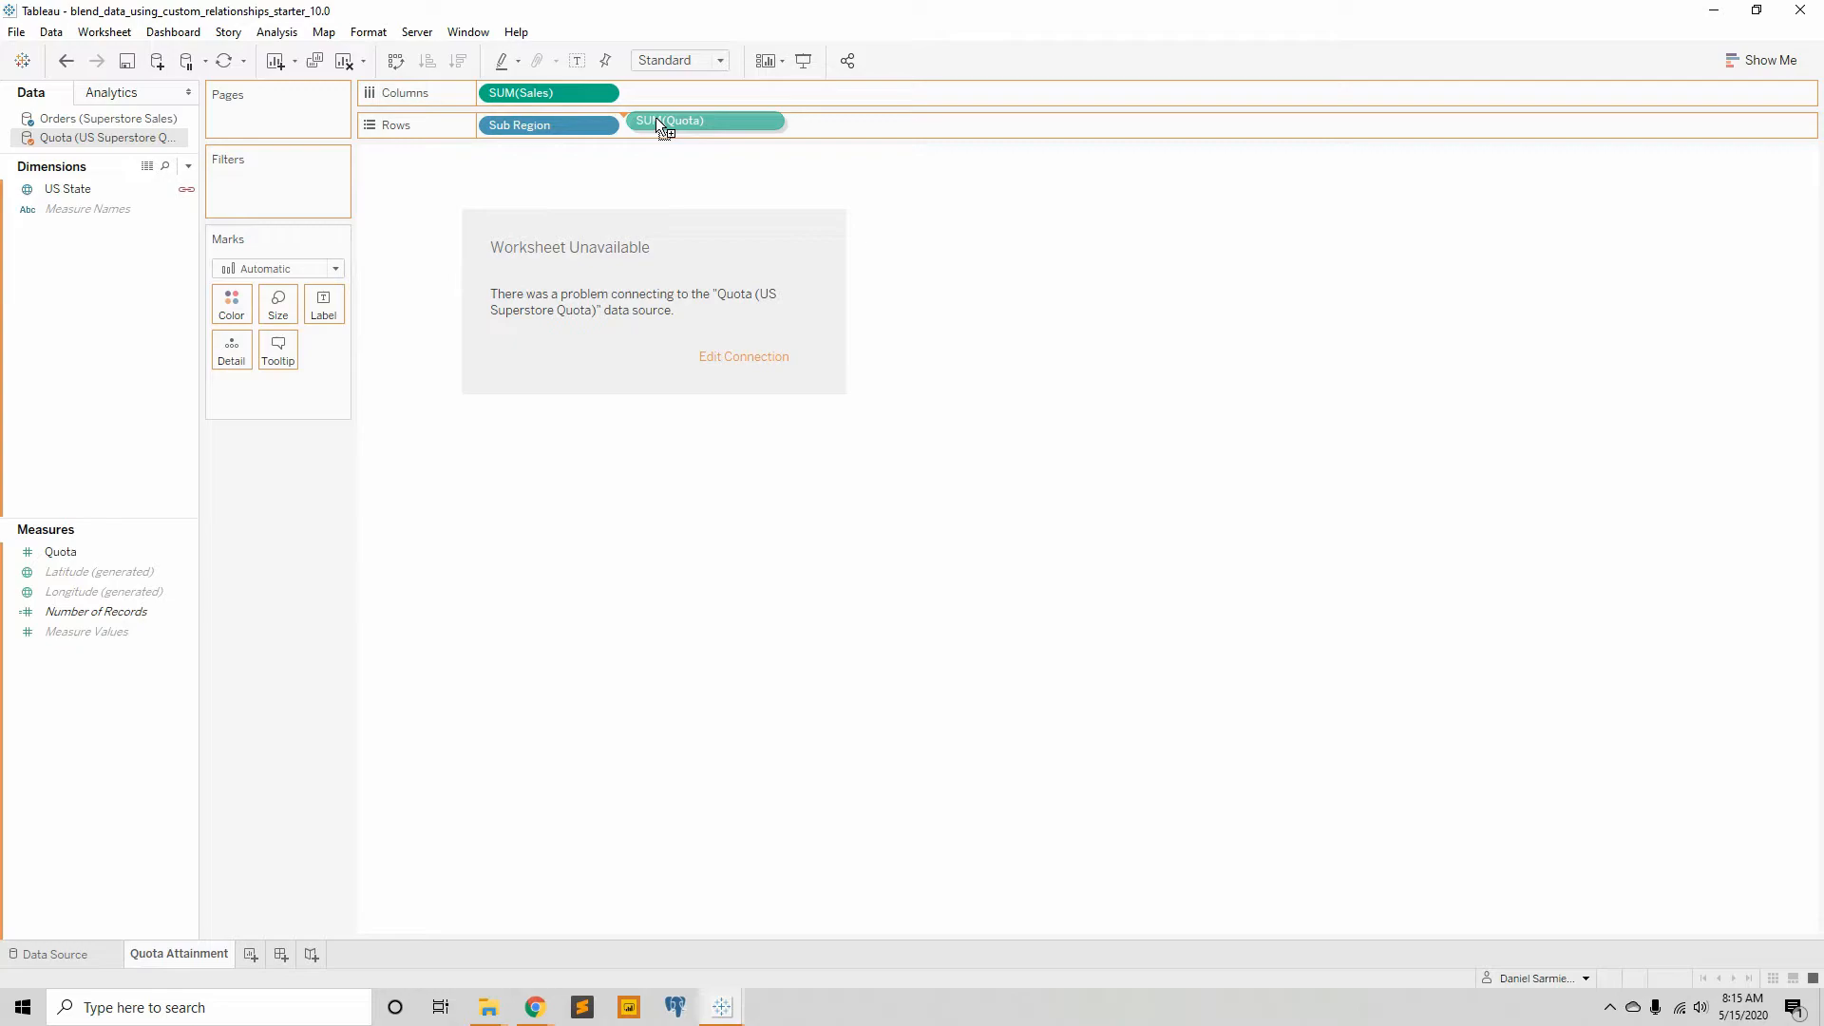
left_click_drag(655, 117, 100, 366)
- Inspect the Quota table from the worksheet's connection notice and return to the Quota Attainment sheet
left_click(743, 355)
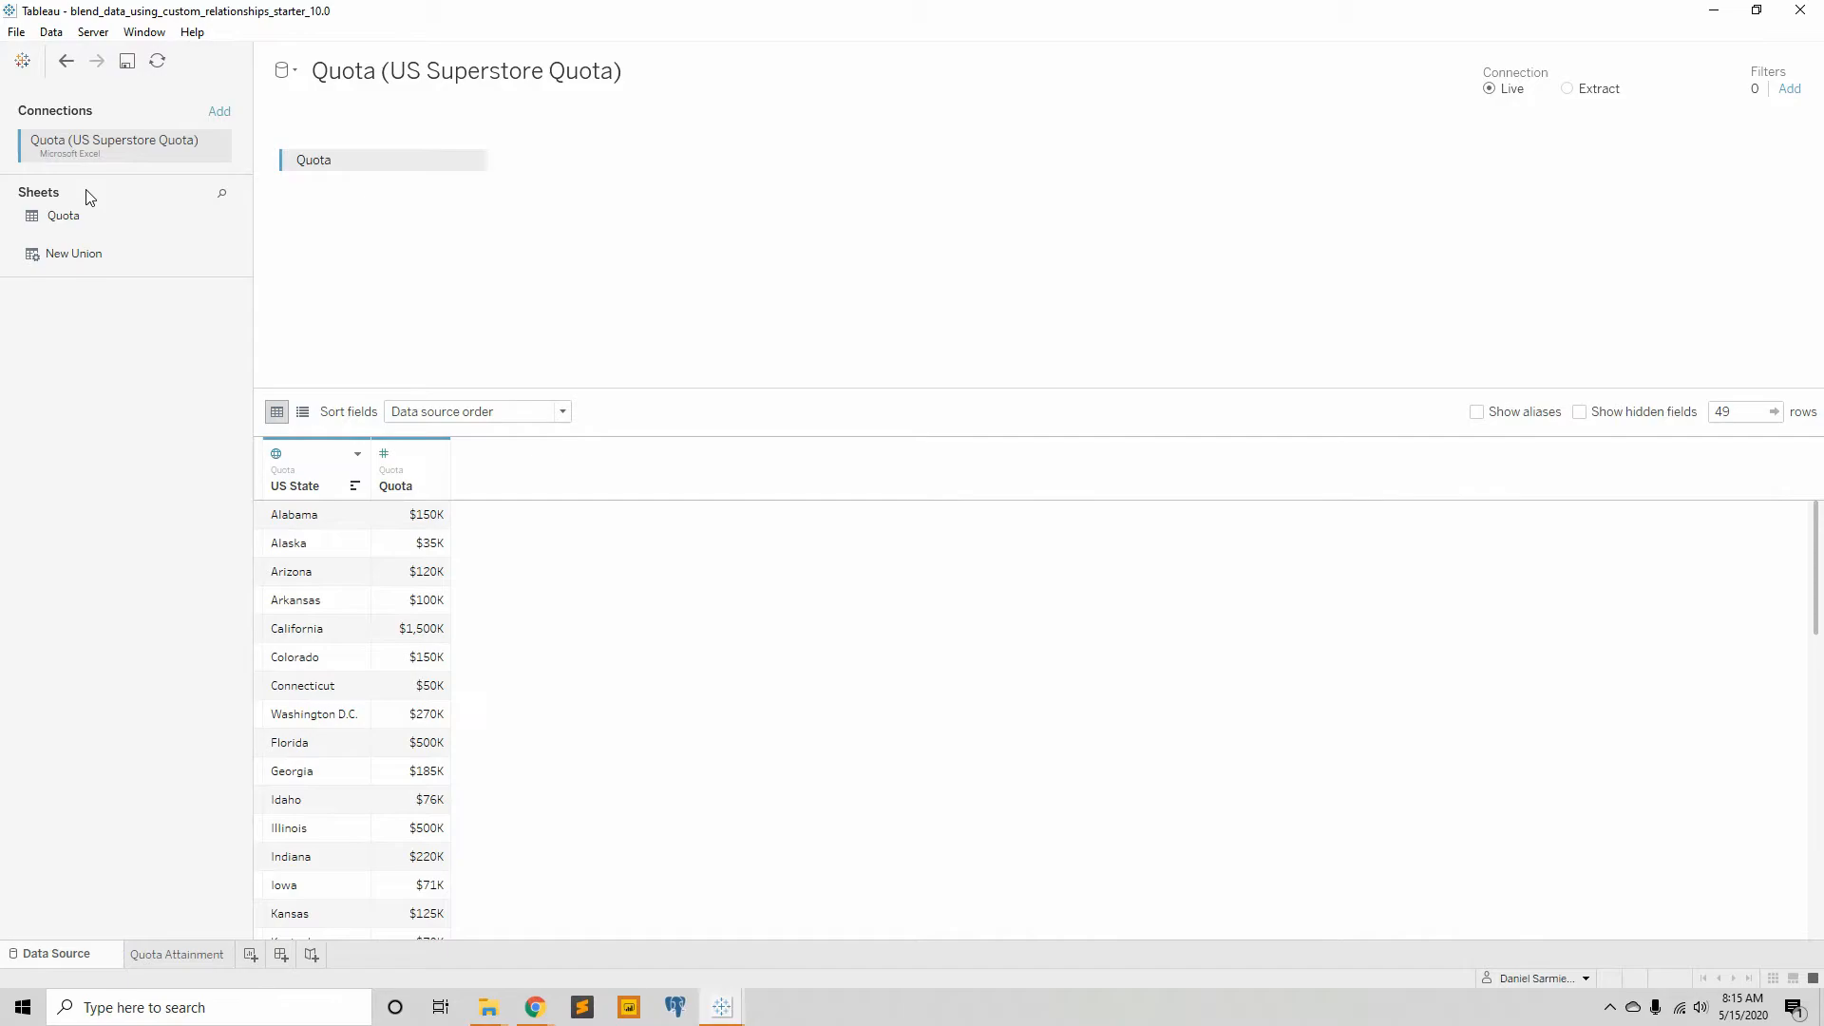
left_click(67, 61)
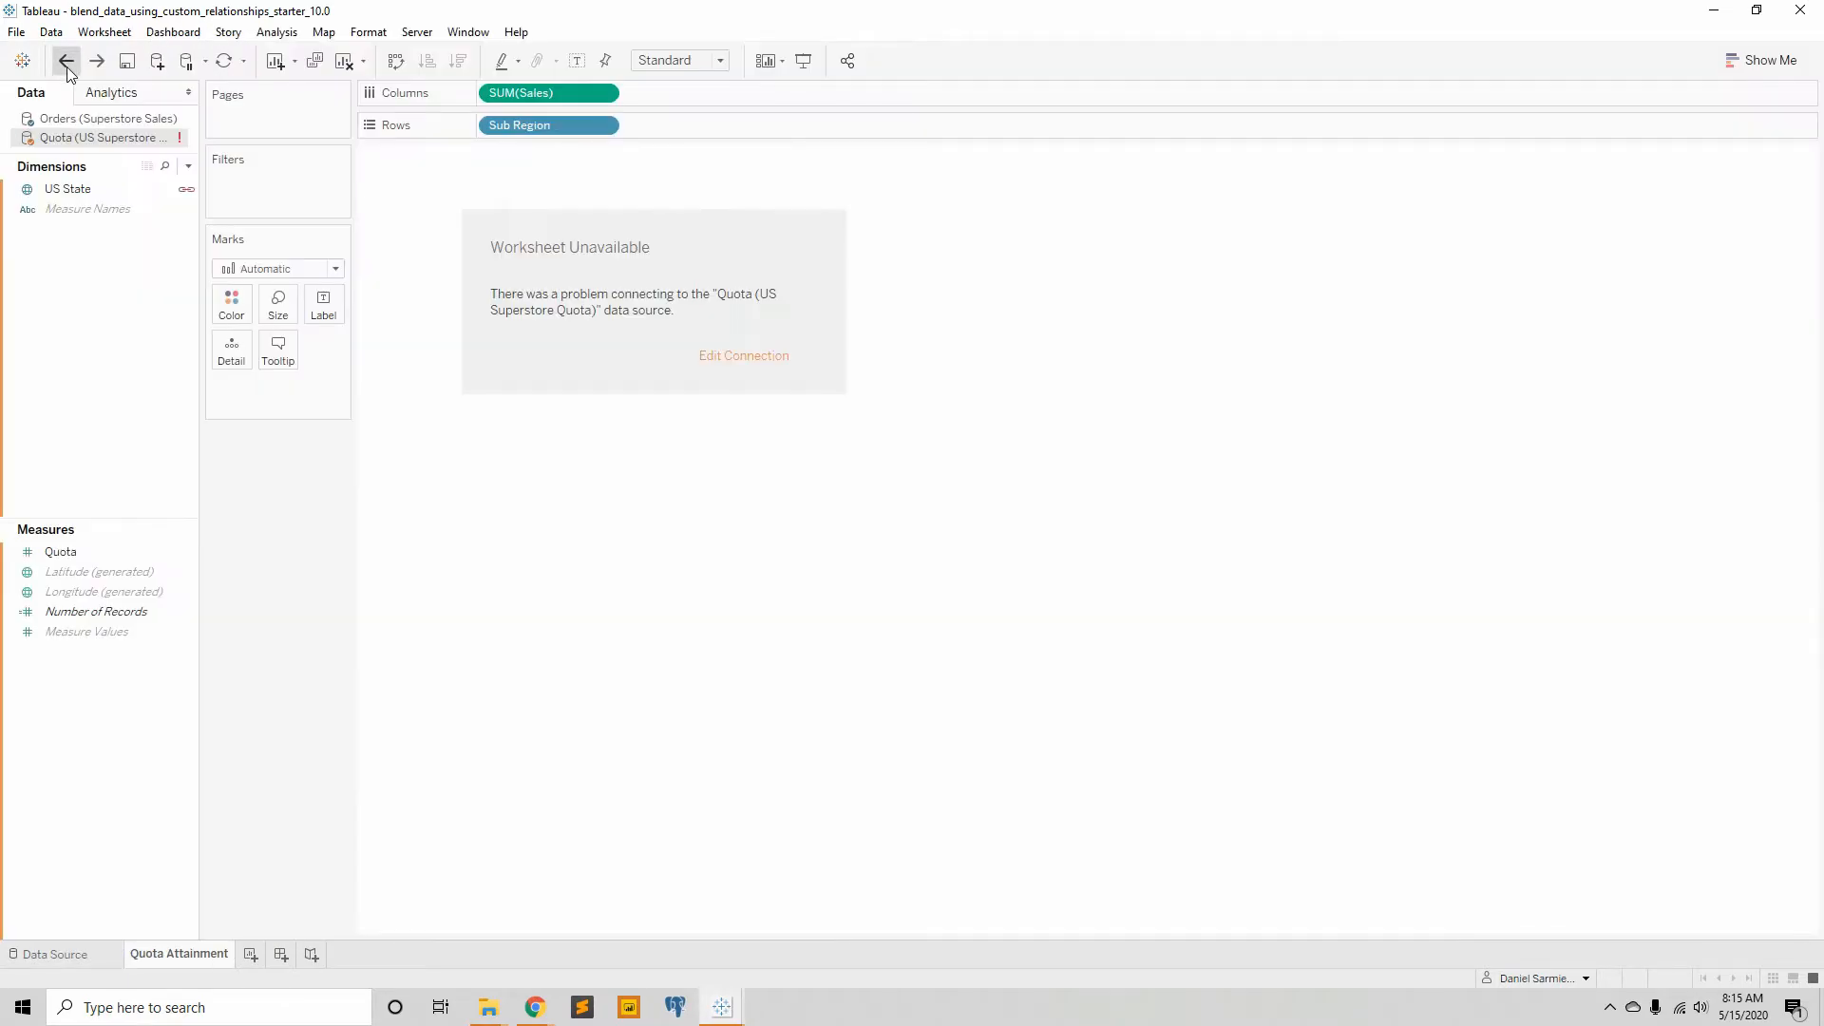
- Try to add the Quota measure to Detail without a linking field, and undo the addition
mouse_move(59, 552)
left_mouse_down()
mouse_move(647, 124)
mouse_move(701, 132)
mouse_move(227, 355)
mouse_move(783, 122)
mouse_move(344, 221)
mouse_move(224, 342)
mouse_move(228, 370)
left_mouse_up()
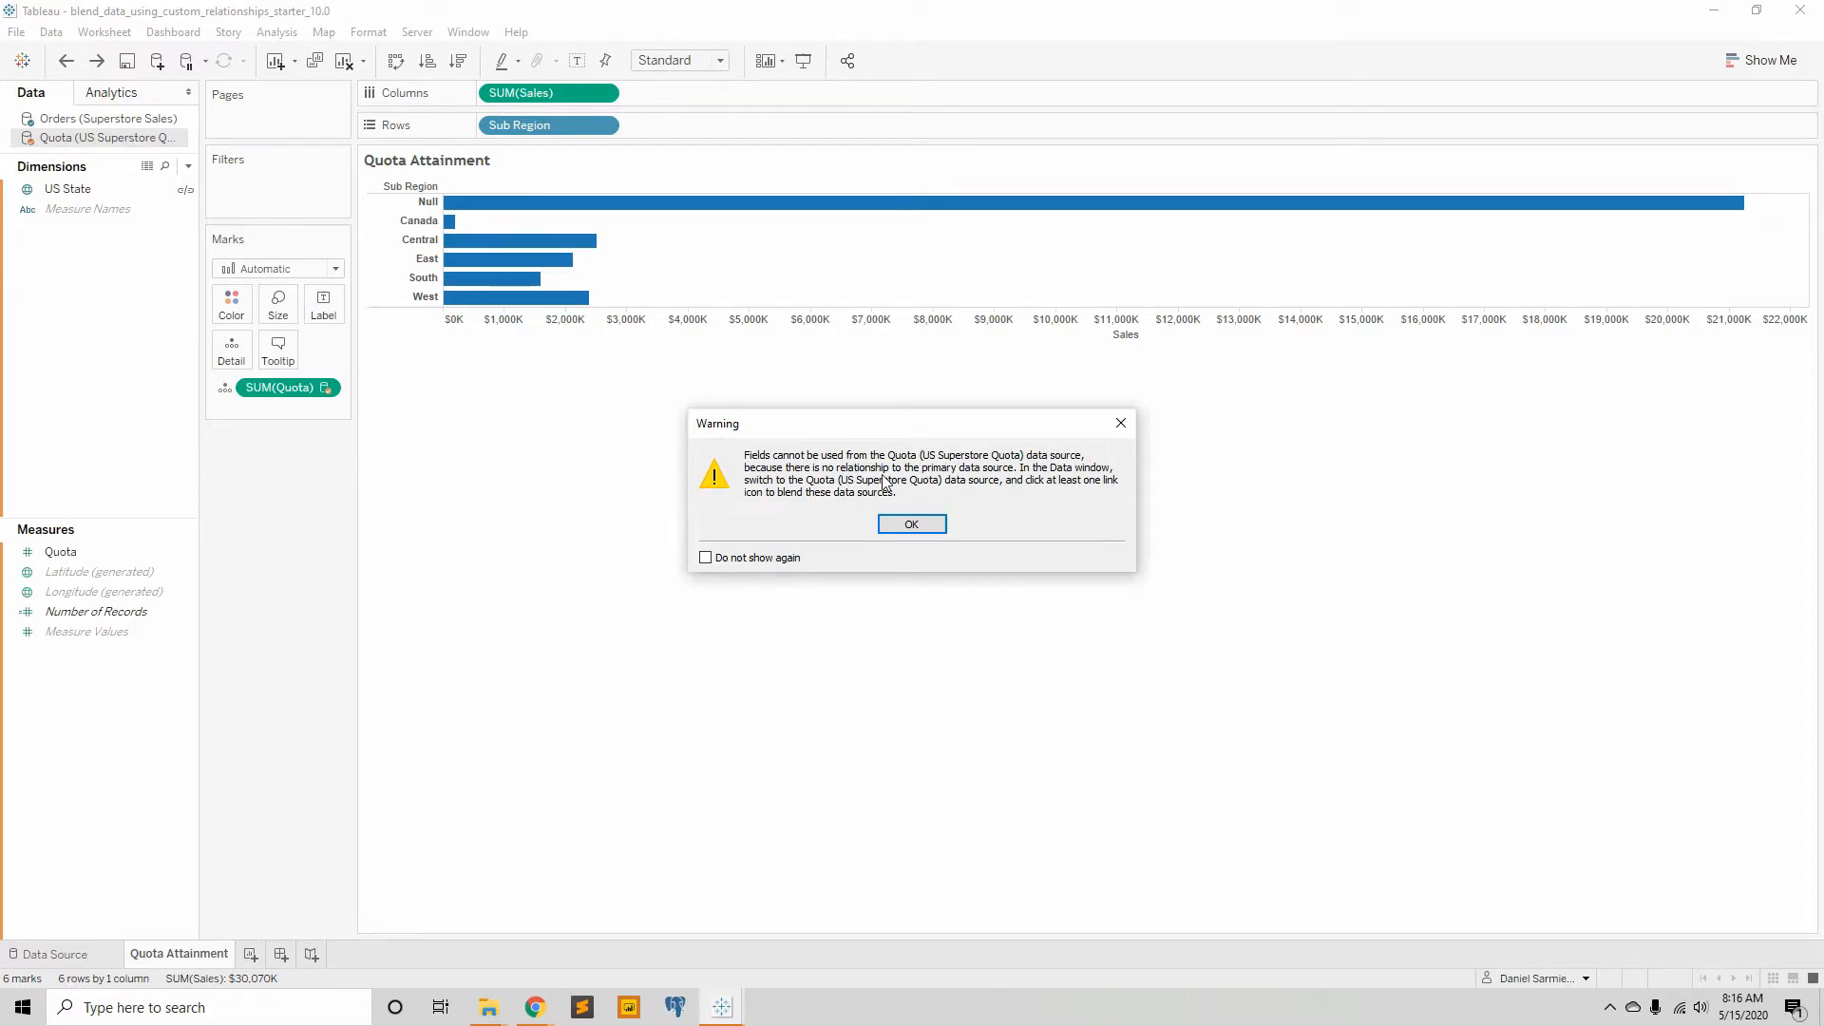
left_click(904, 530)
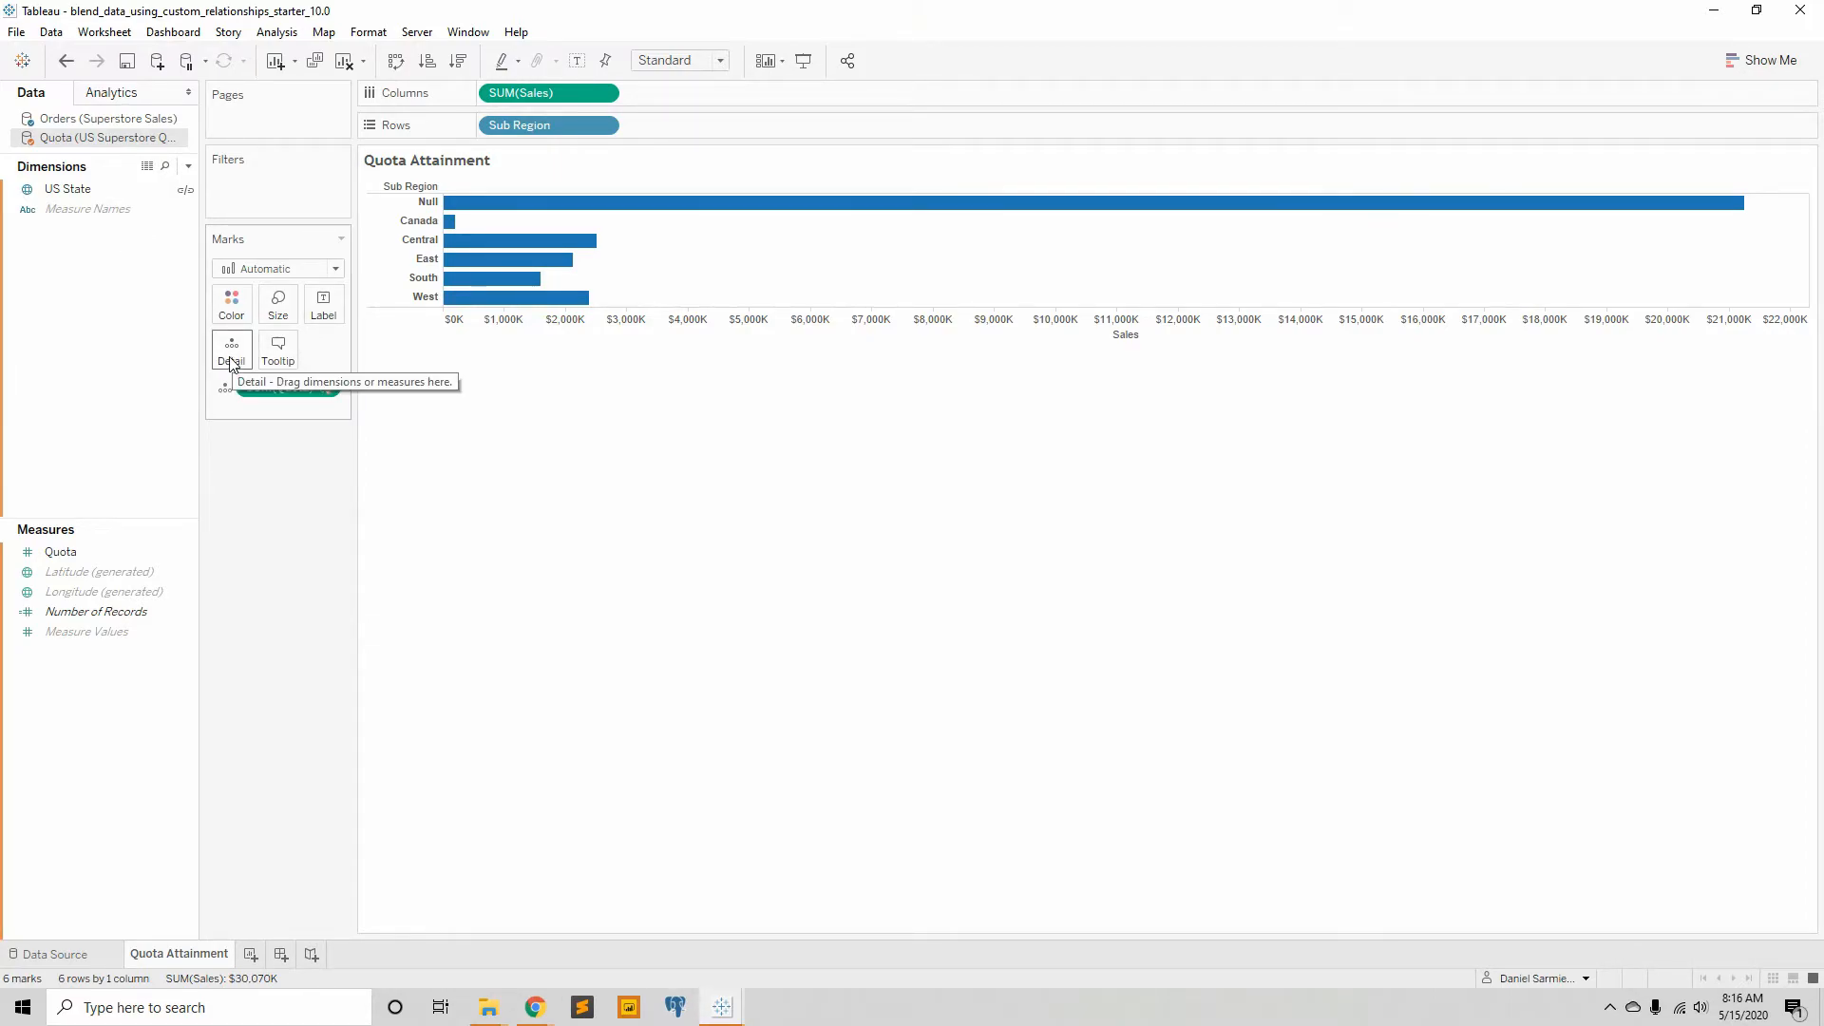
left_click(65, 60)
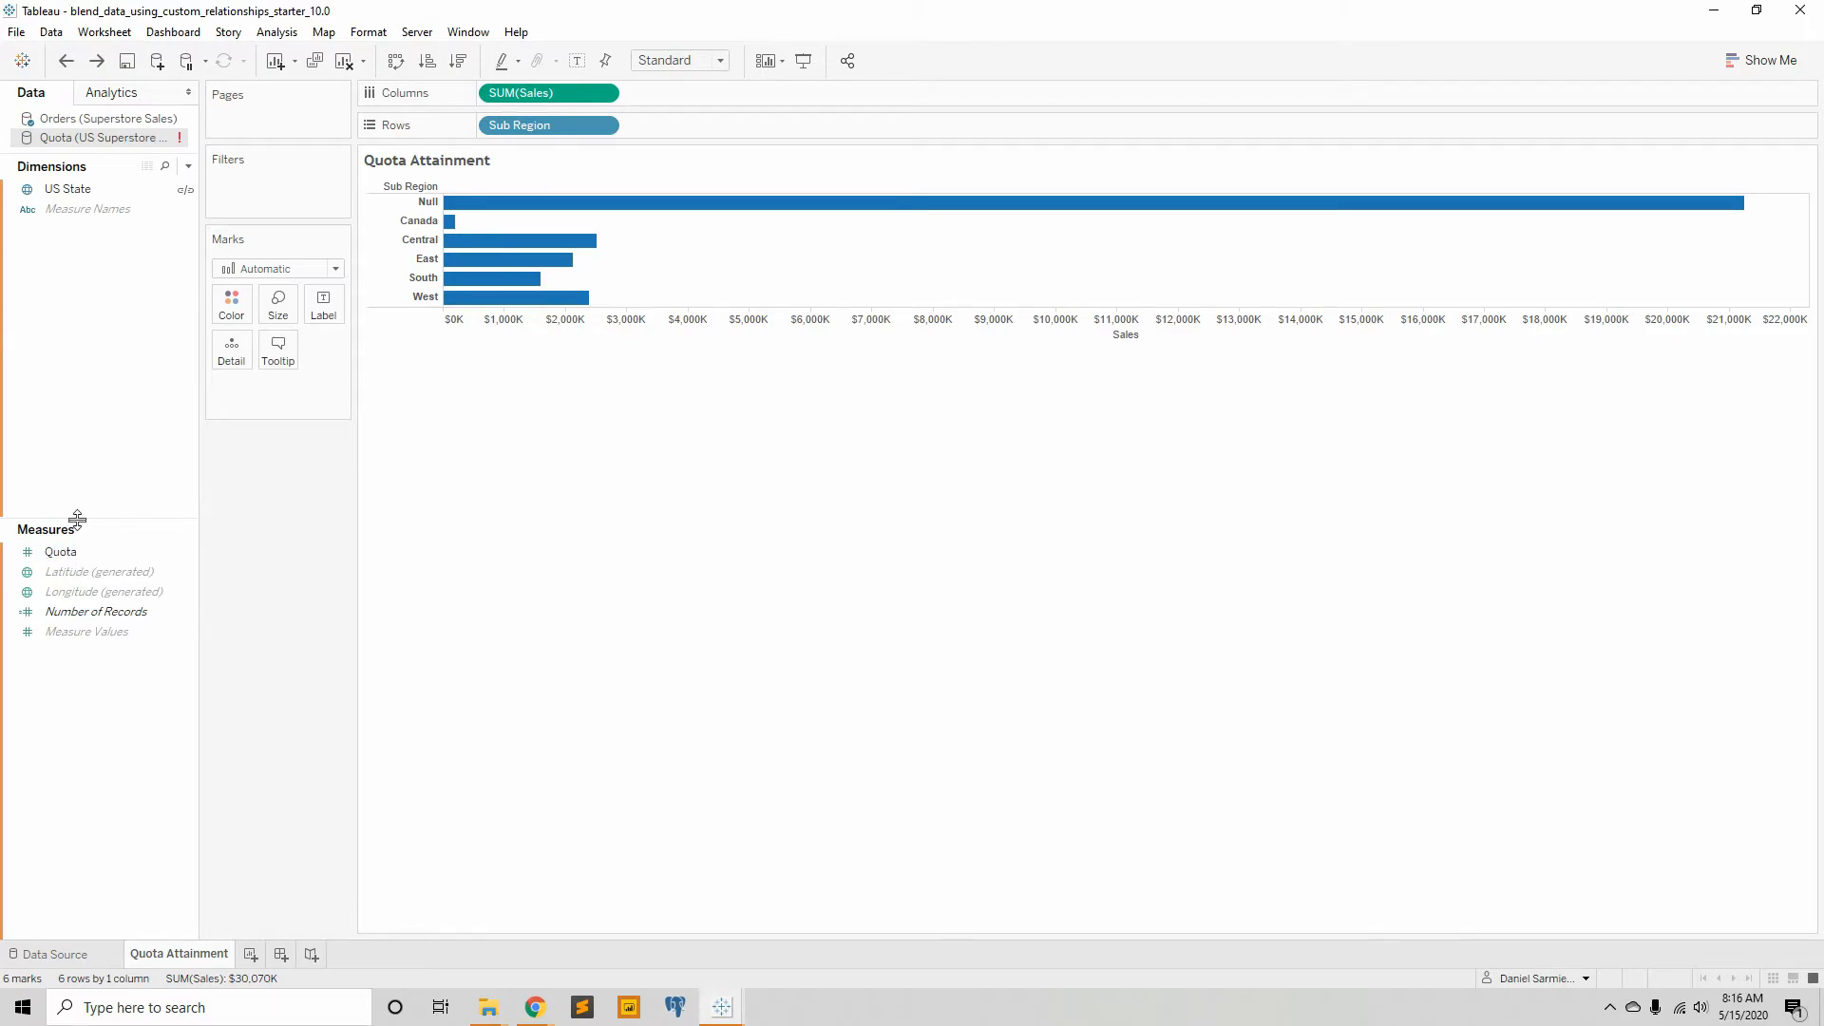
- Try placing Quota on Detail once more, dismiss the warning and remove the measure from the marks
left_click_drag(62, 553, 223, 376)
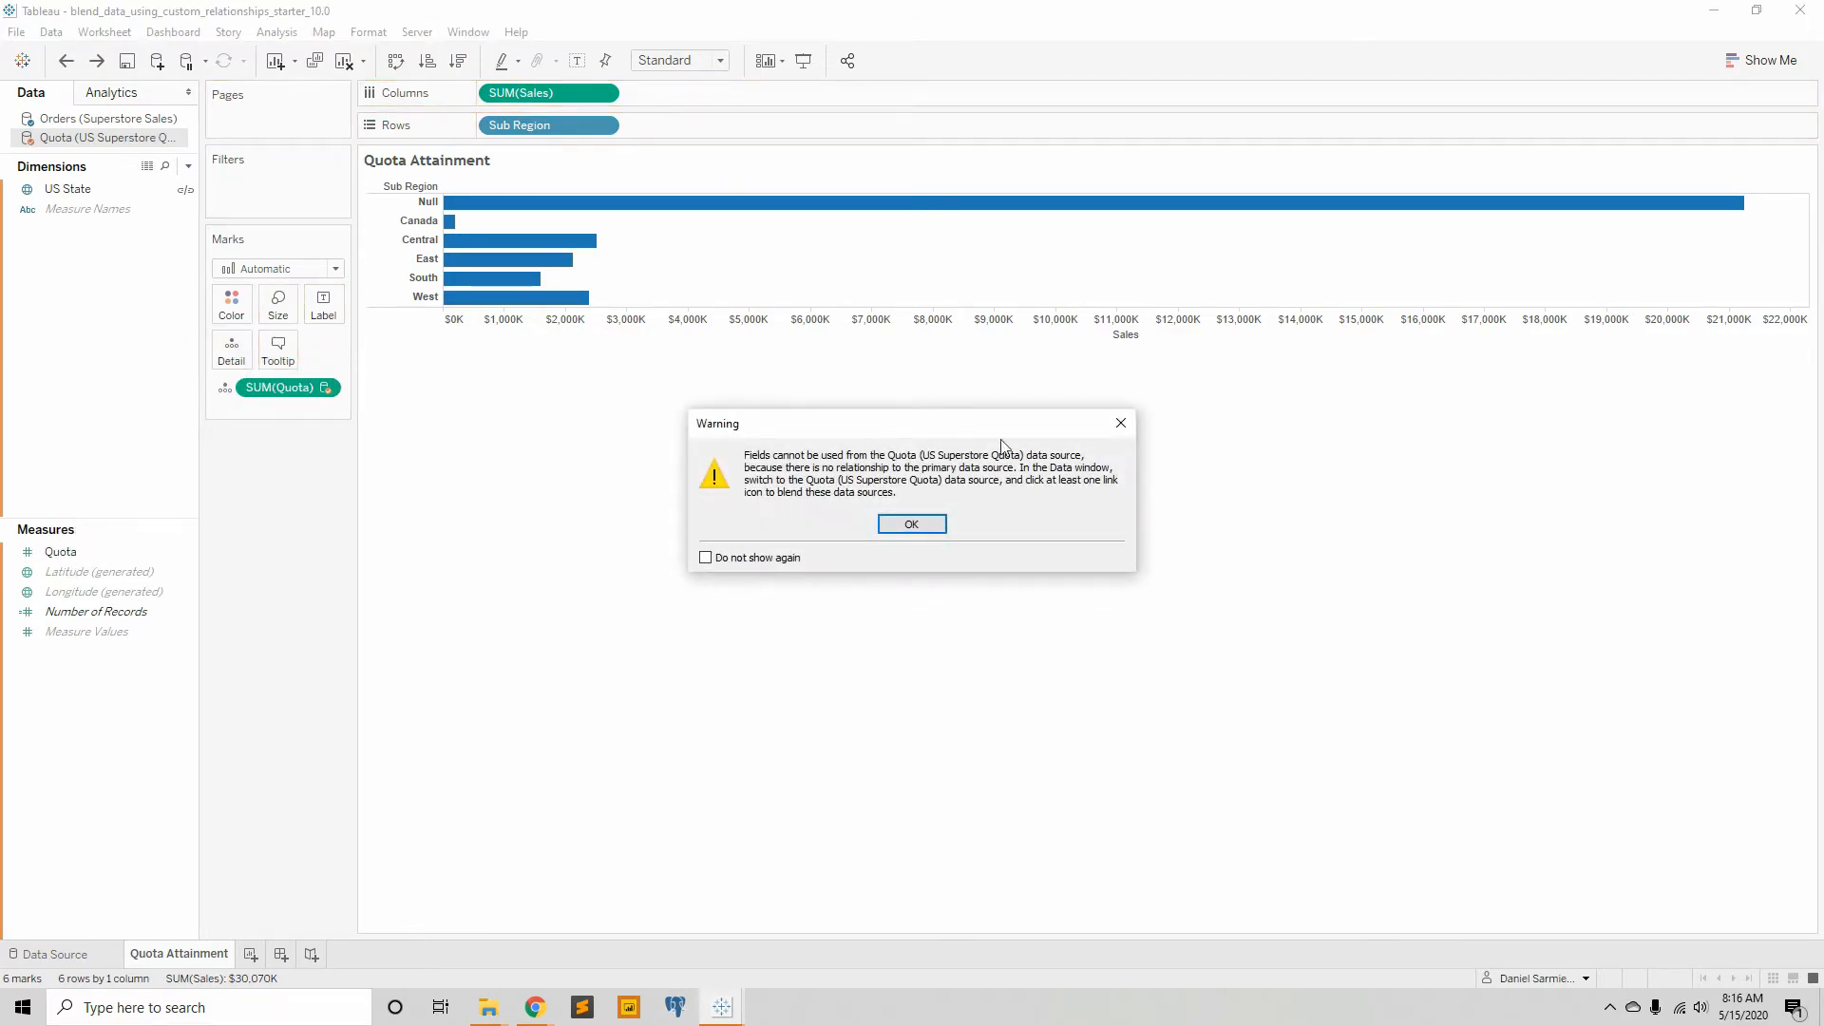
left_click(1121, 423)
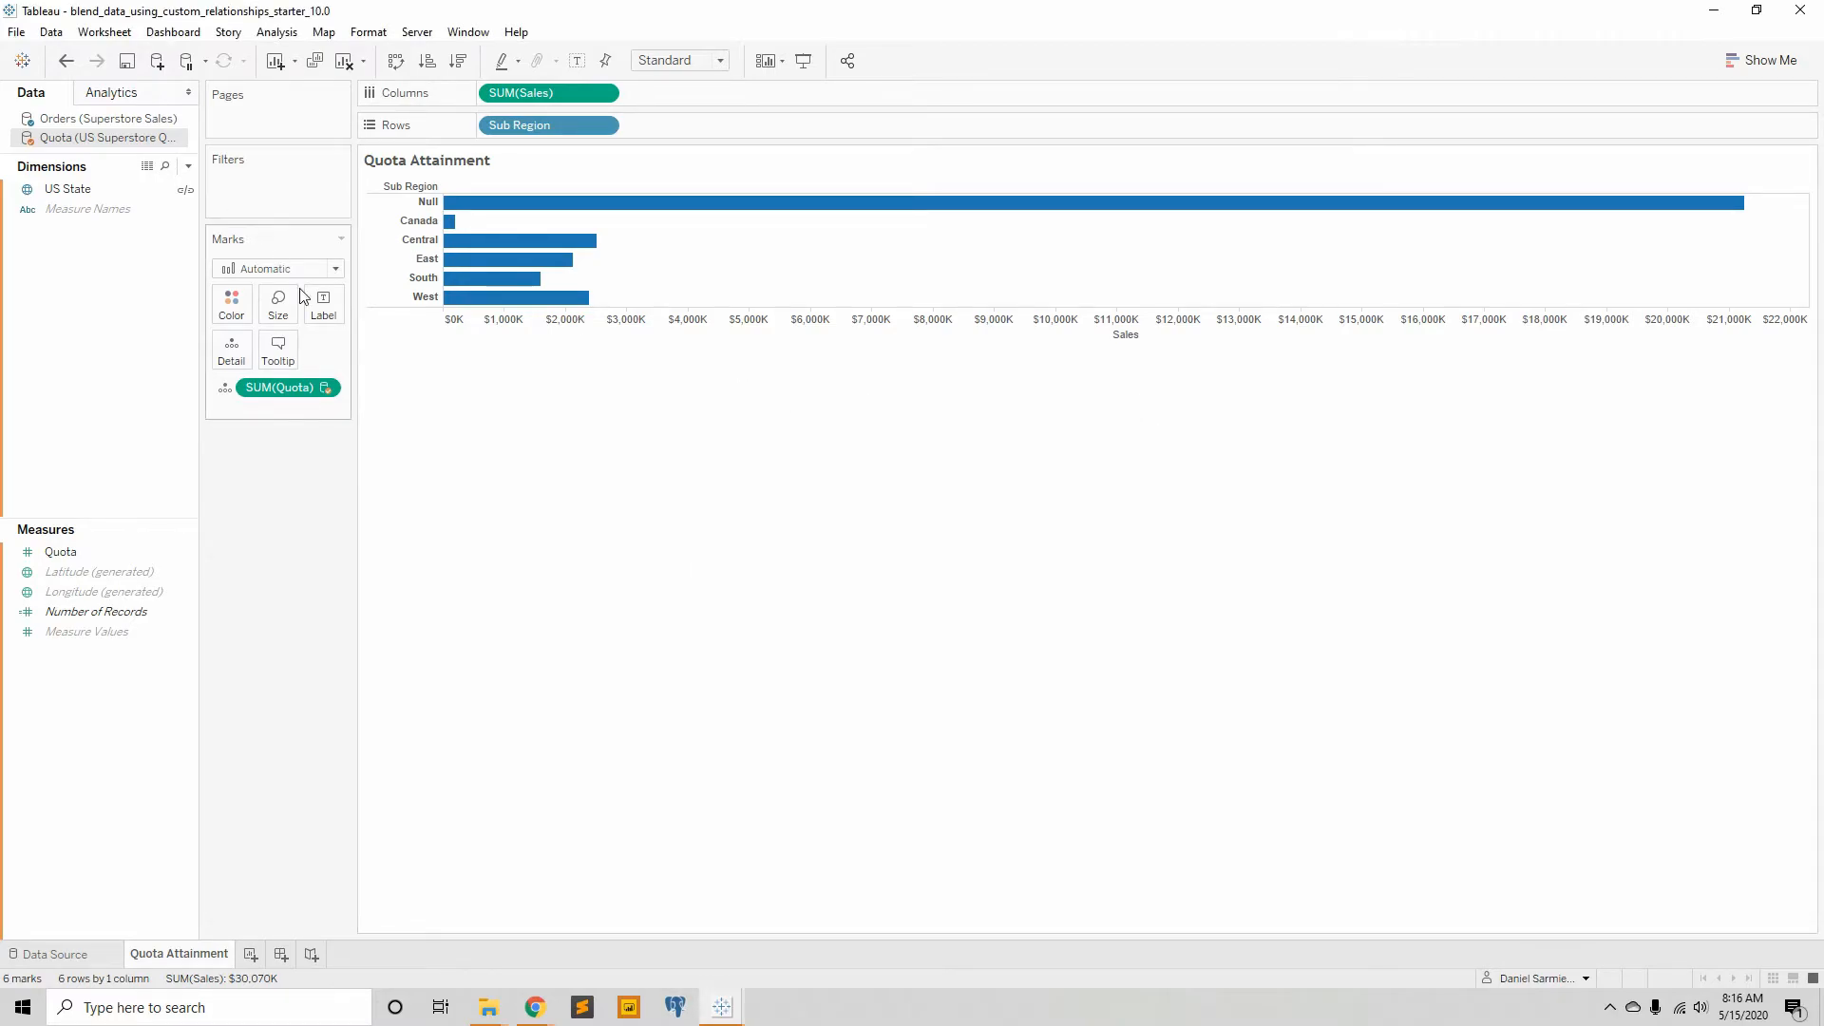
left_click_drag(278, 388, 178, 247)
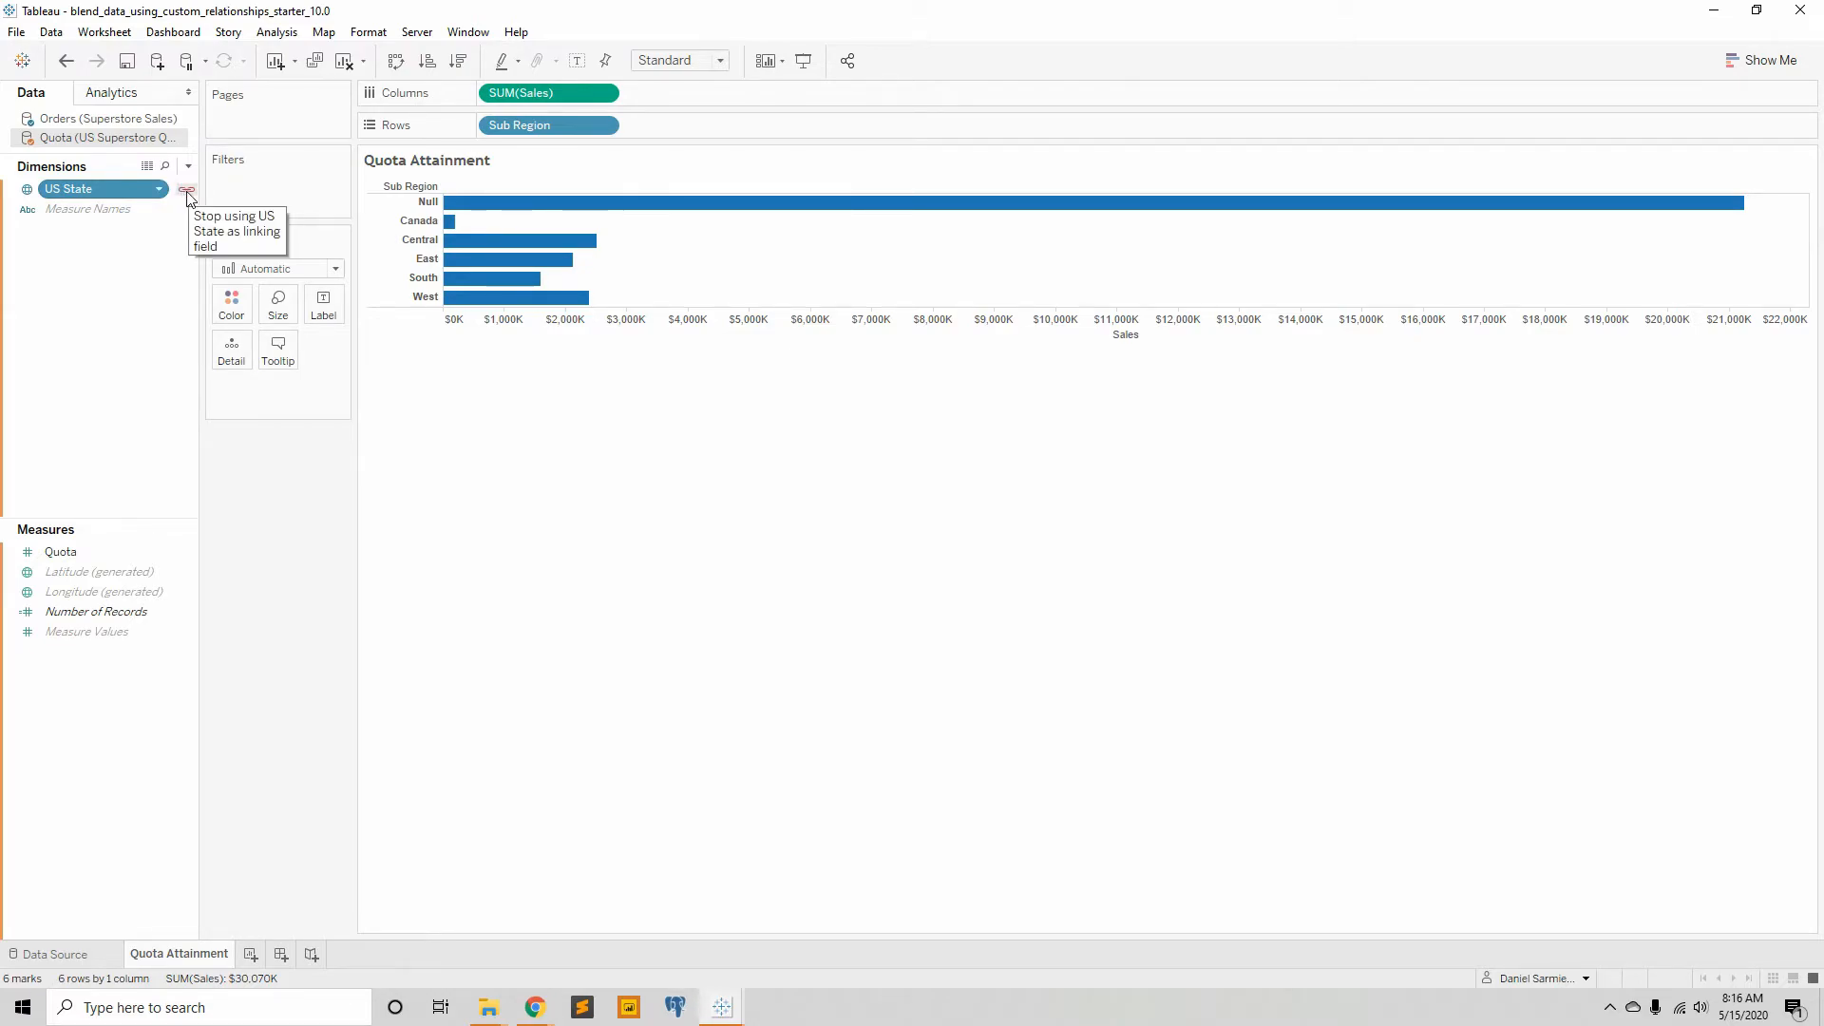
- Undo the latest Quota and US State linking changes until only Sales and Sub Region remain in the view
left_click(66, 62)
left_click(67, 63)
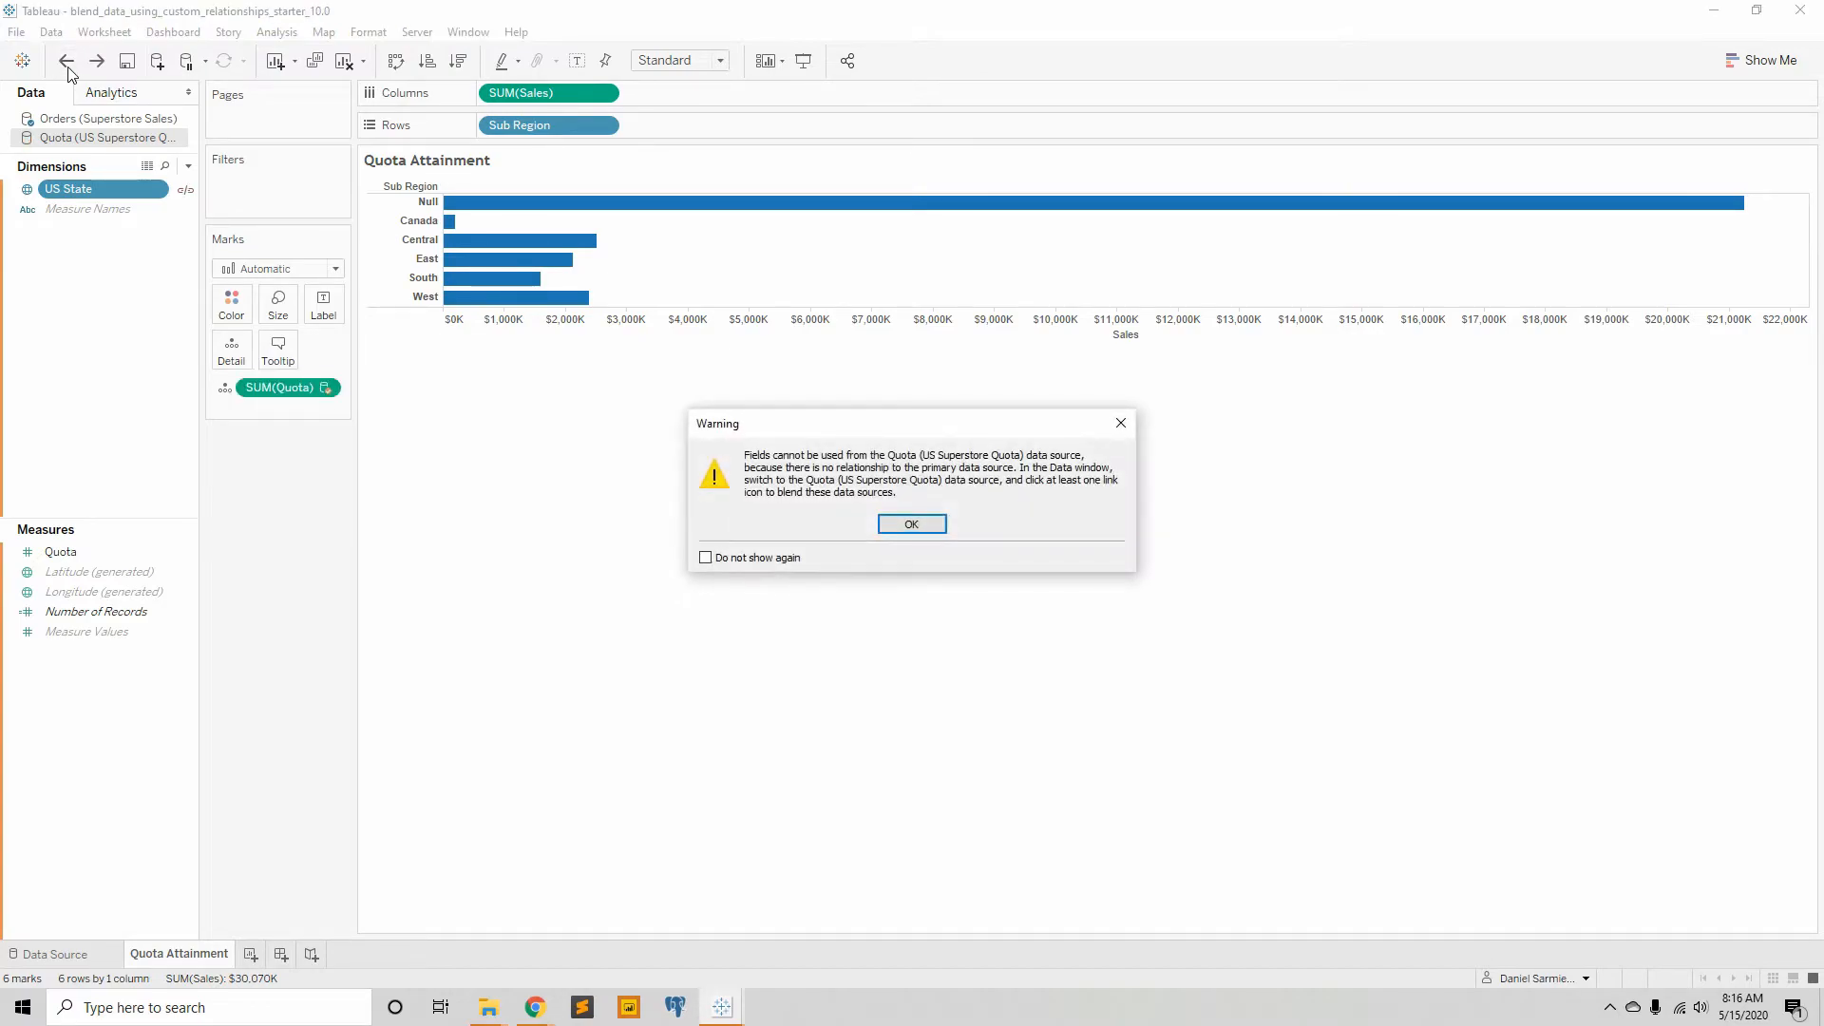
left_click(911, 524)
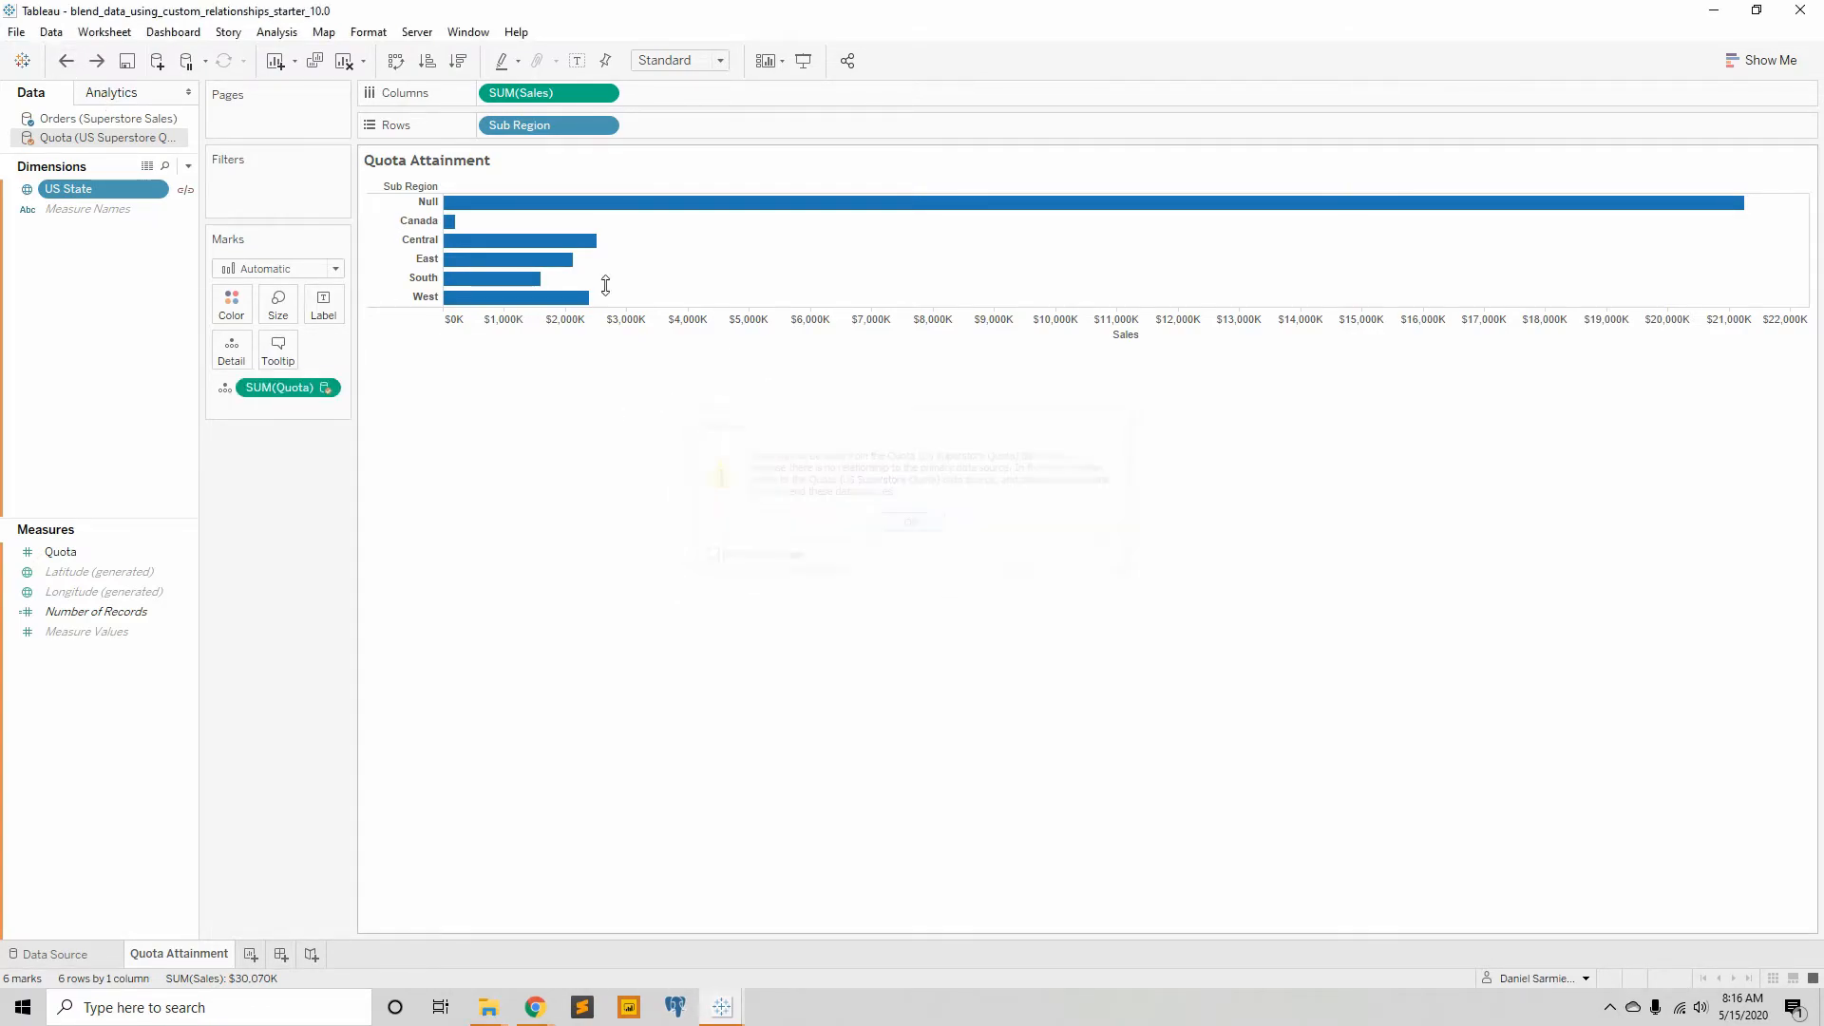
left_click(66, 63)
left_click(67, 62)
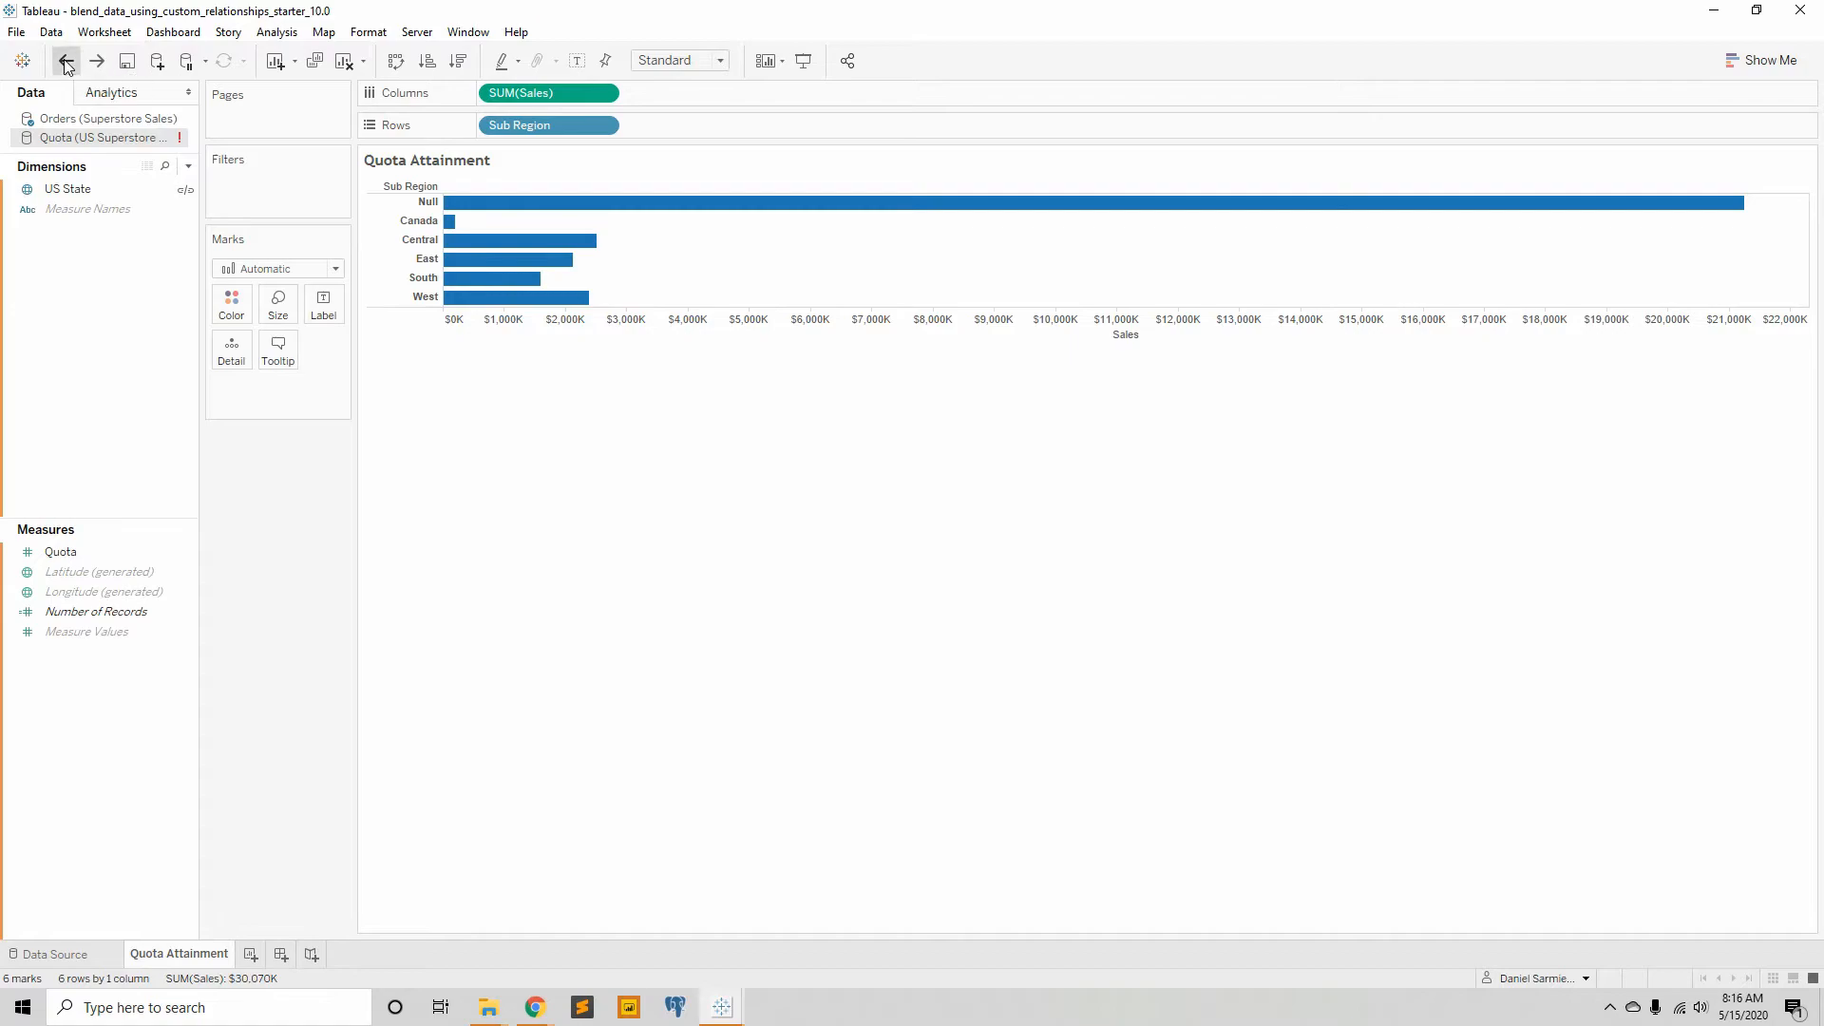
- Set US State as the active linking field for blending the Quota data source with Orders
left_click(97, 61)
left_click_drag(55, 562, 217, 608)
left_click(186, 190)
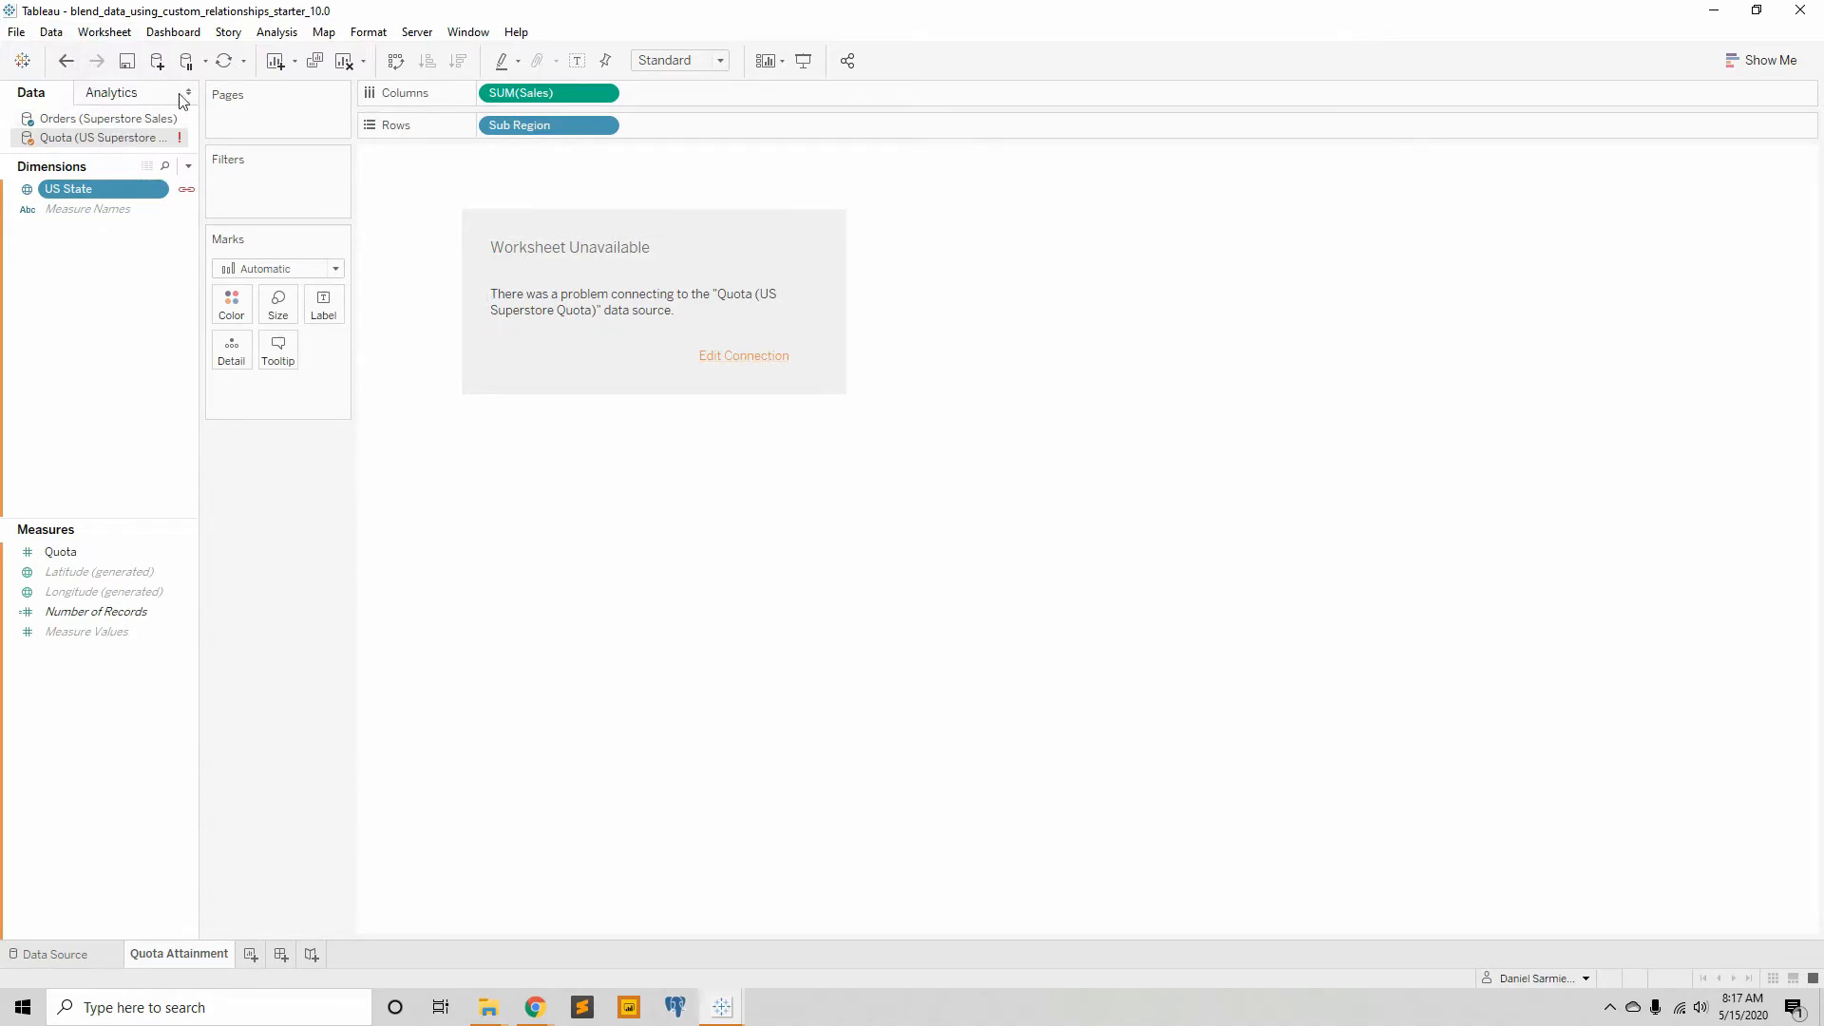
- Add the Quota measure to Detail with US State as the active linking field between the two data sources
left_click(64, 61)
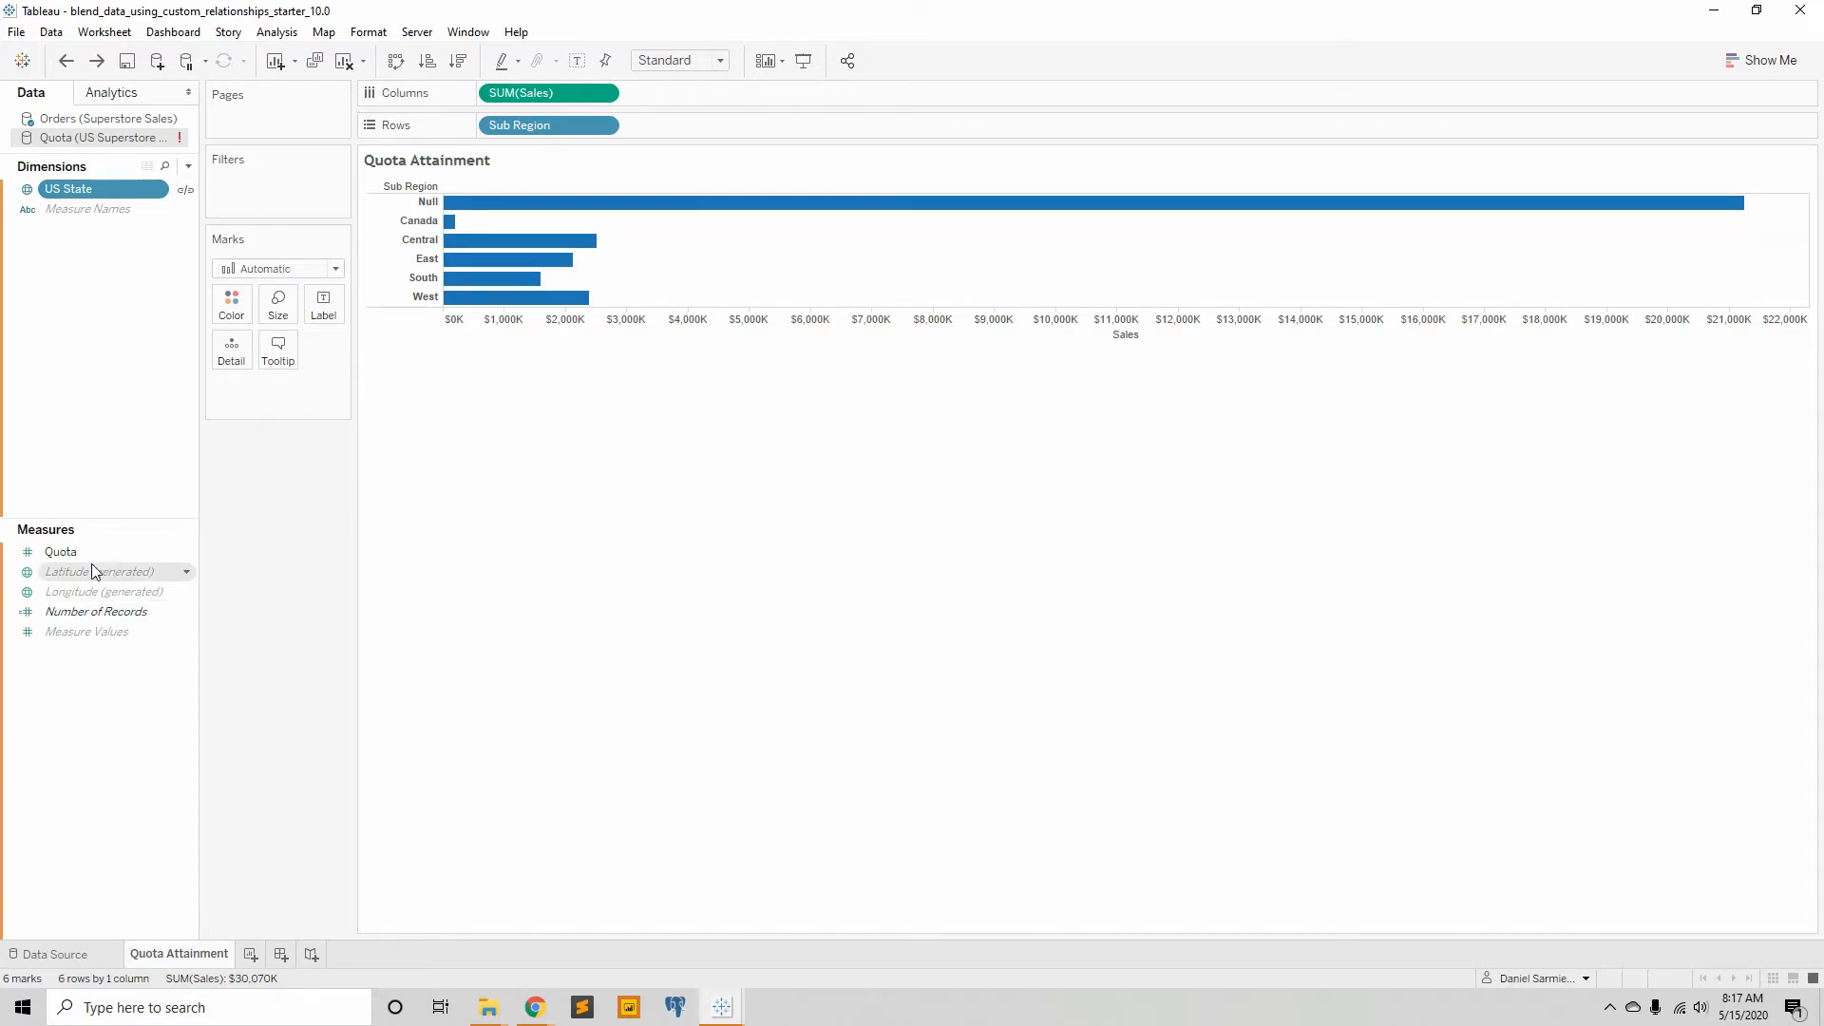
left_click_drag(83, 556, 236, 306)
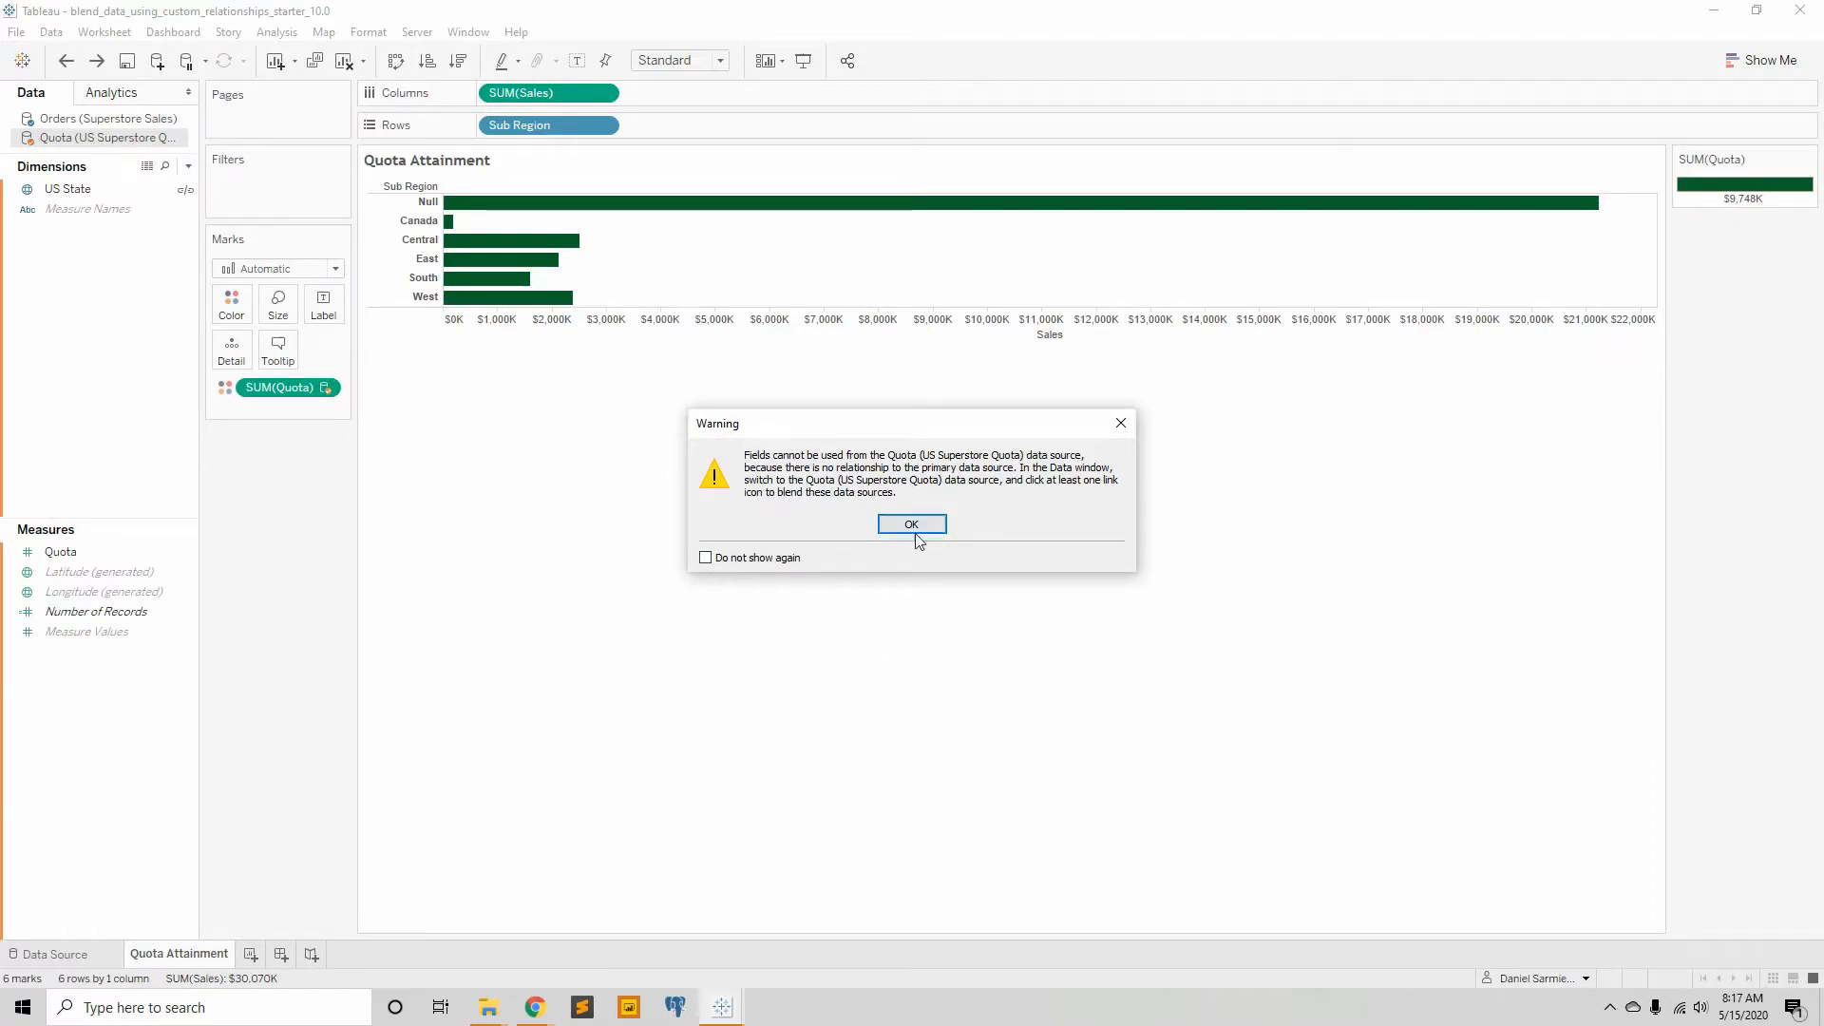
left_click(912, 524)
left_click(185, 189)
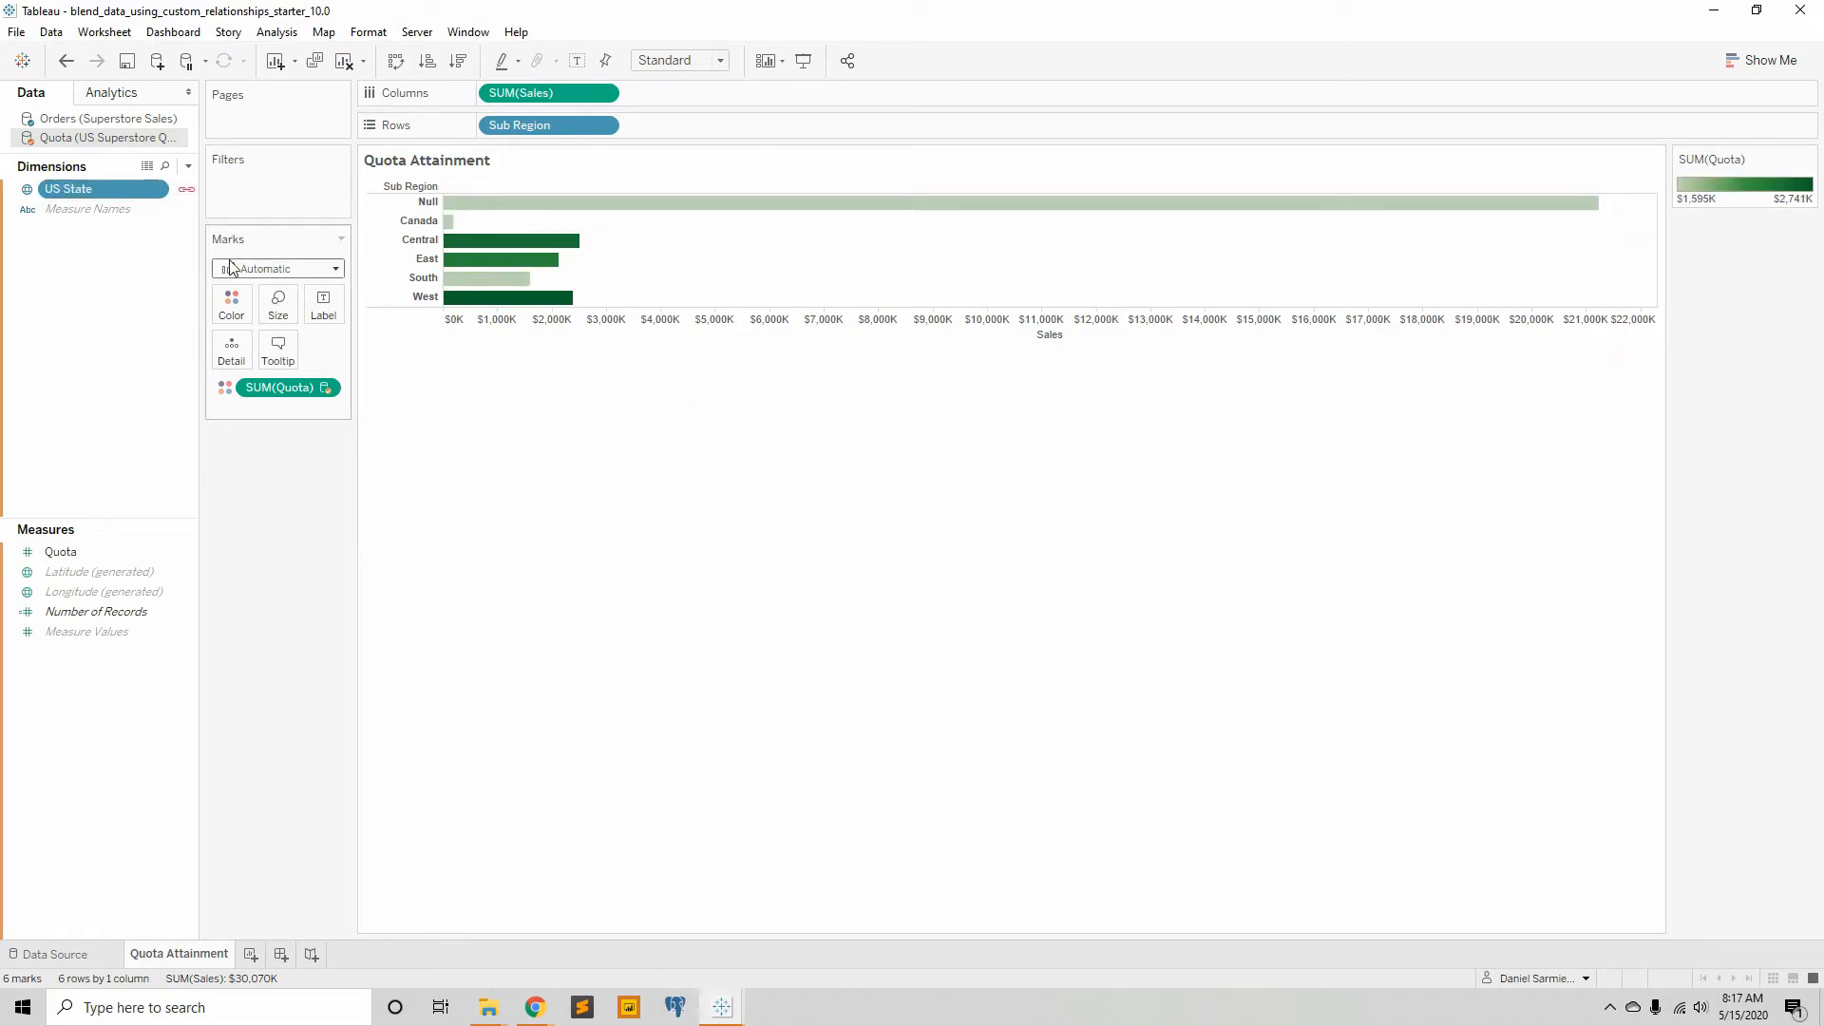
left_click_drag(265, 391, 231, 349)
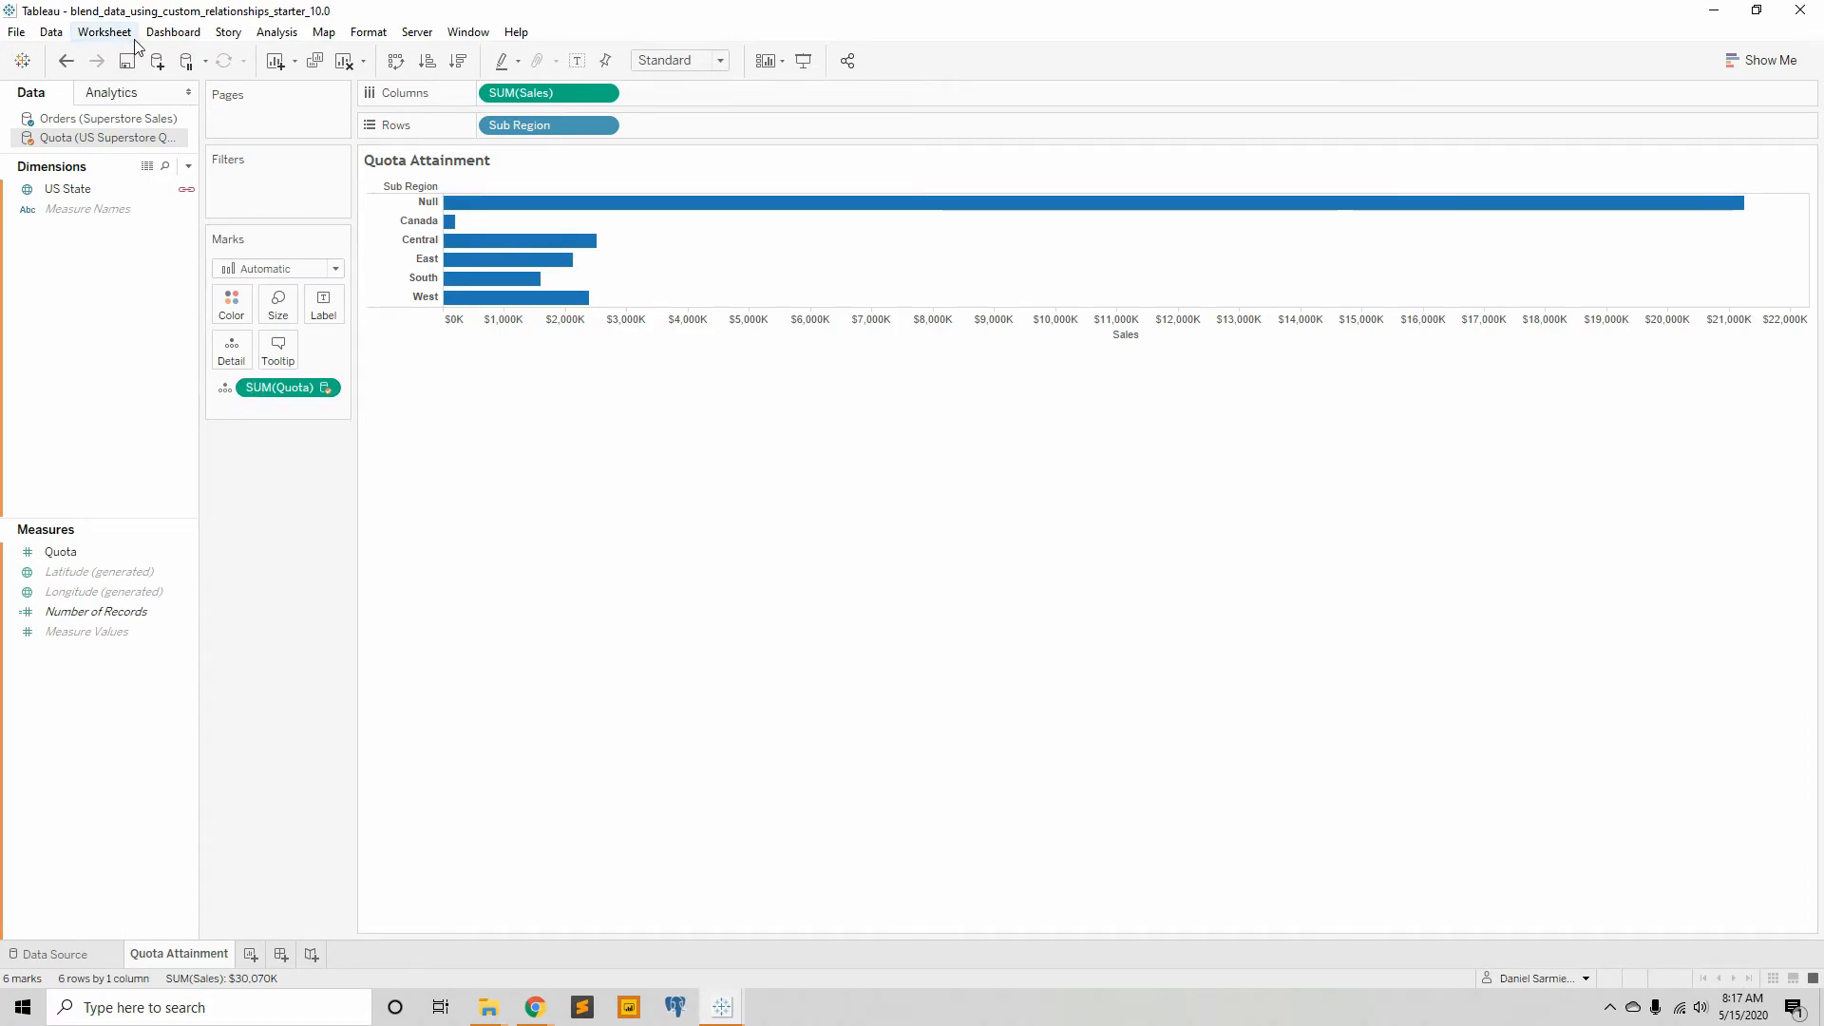
- Add a per-cell reference line to the sales bars using the average of SUM(Quota) as its value
left_click(106, 92)
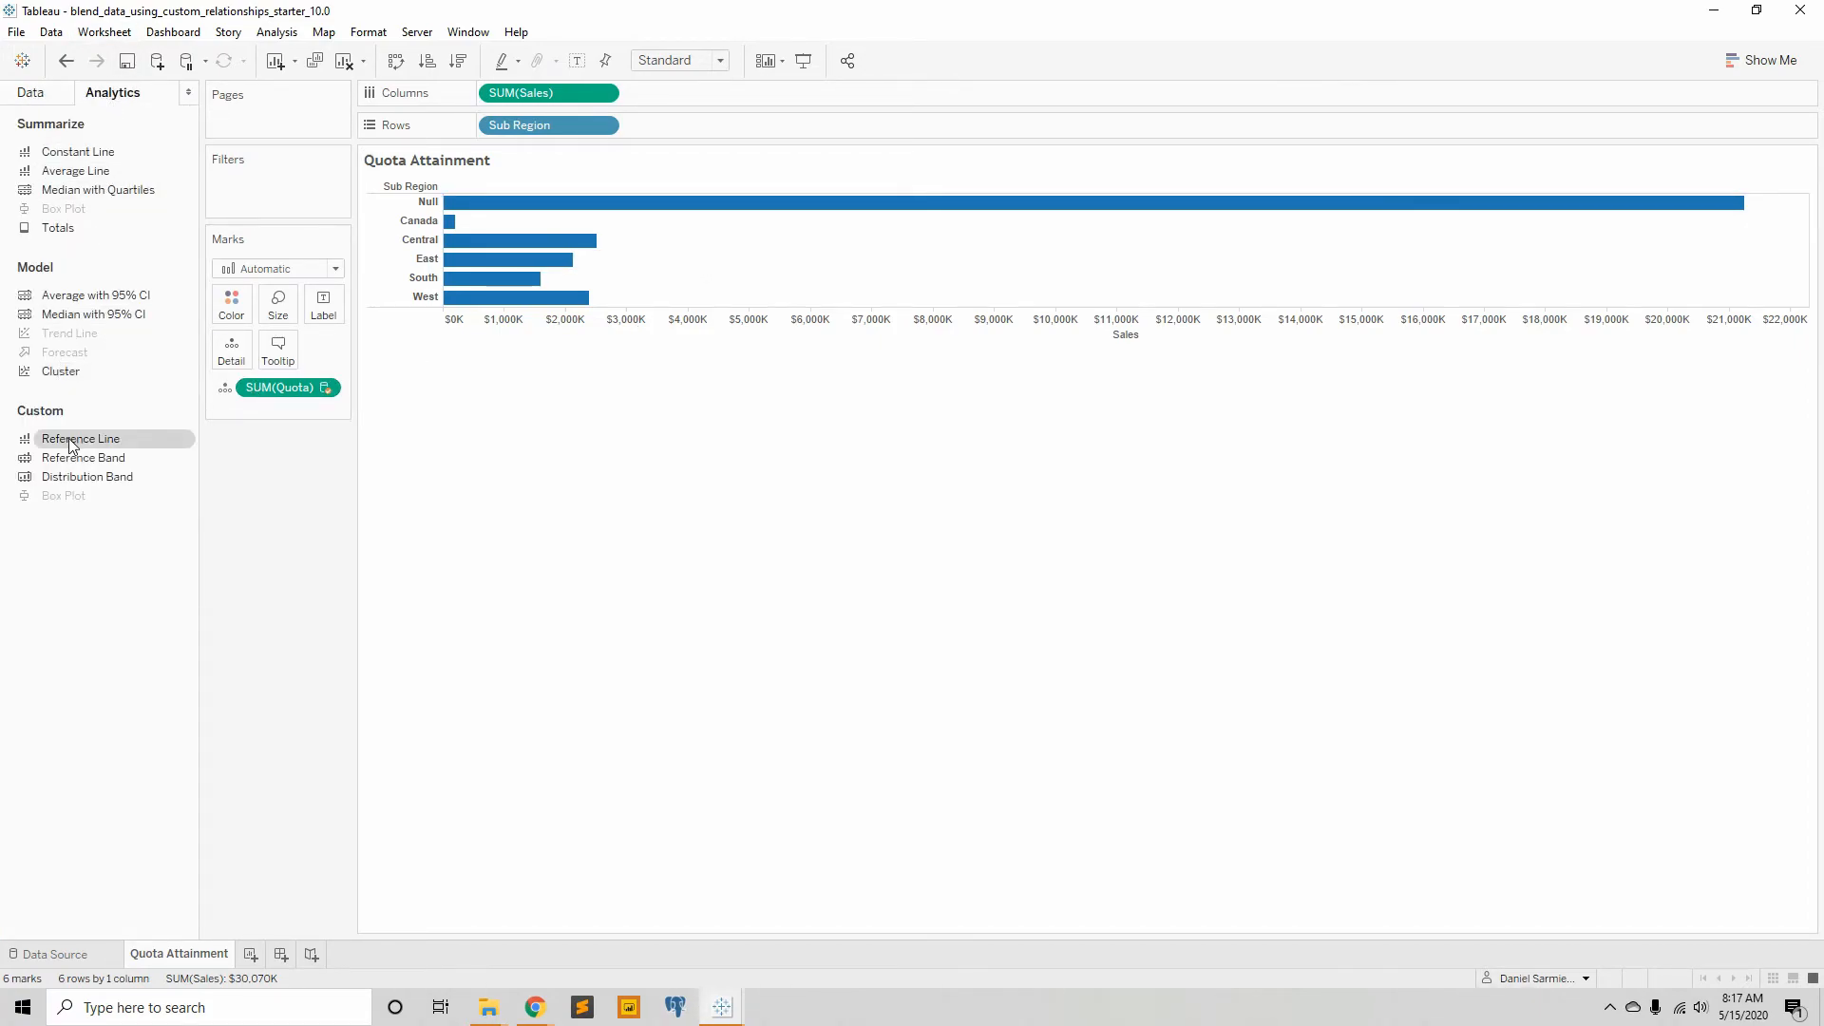
left_click_drag(73, 446, 654, 218)
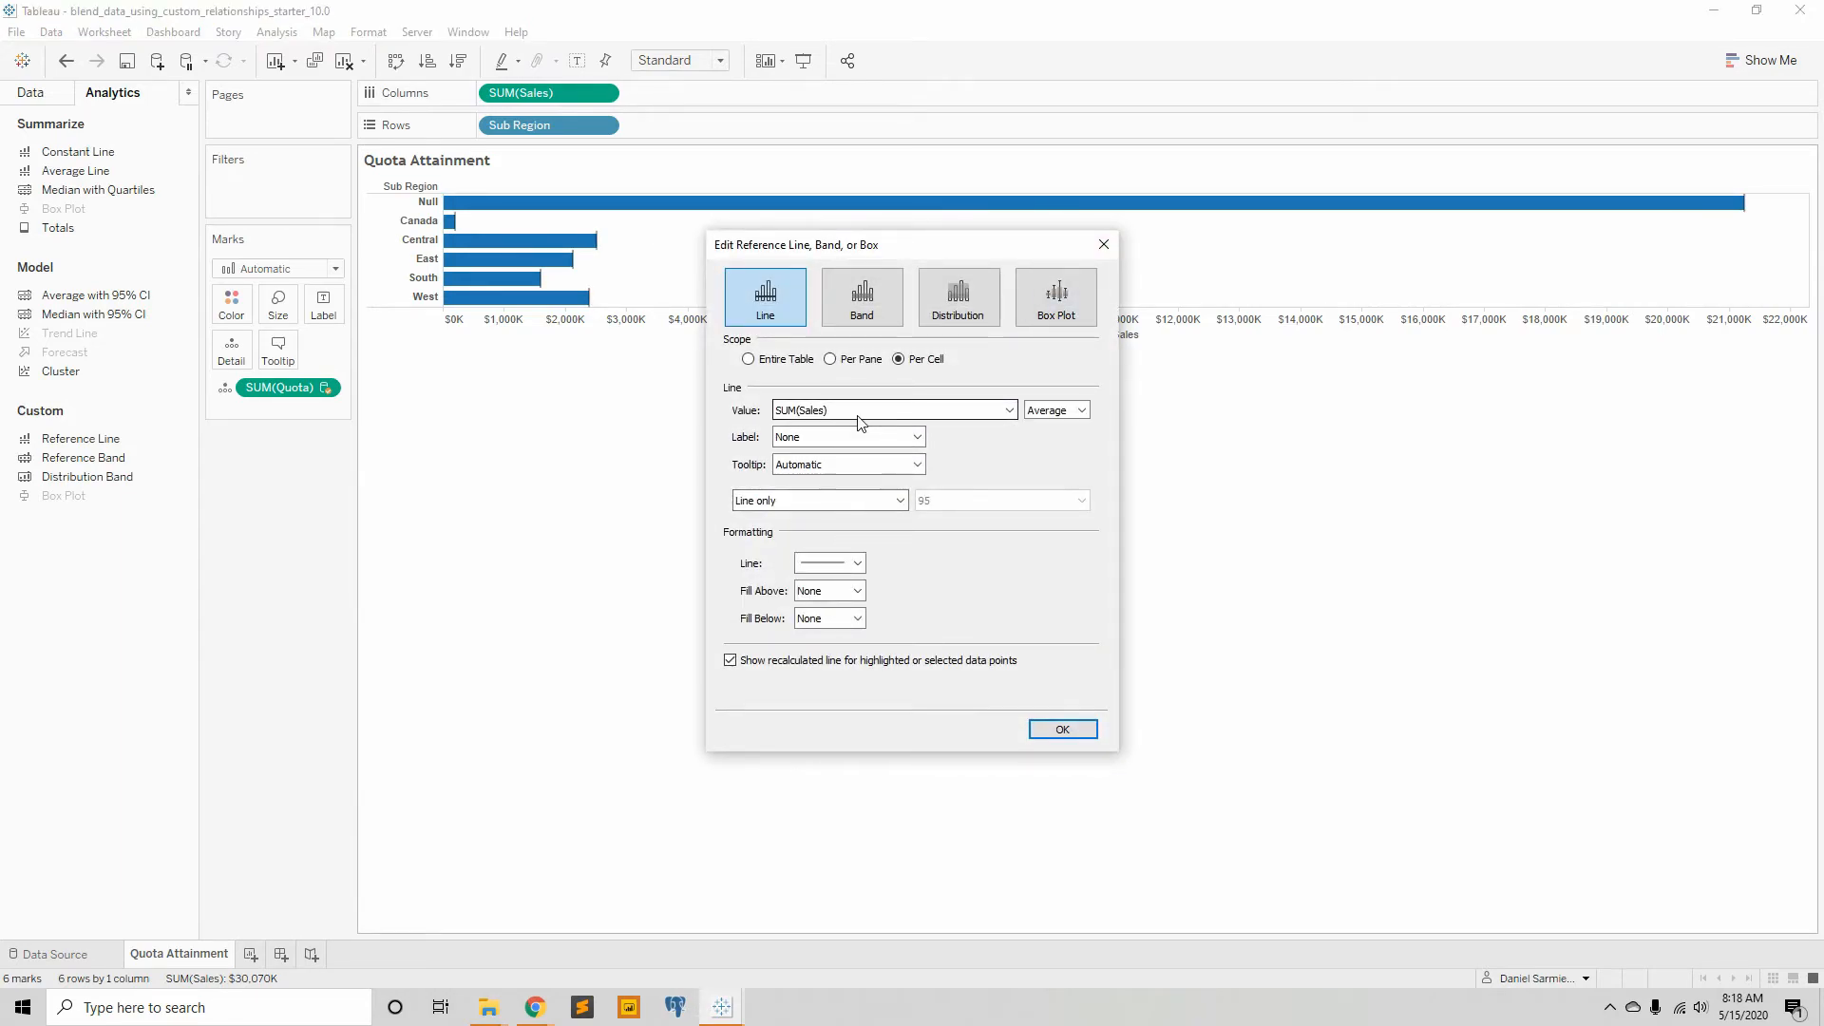
left_click(822, 410)
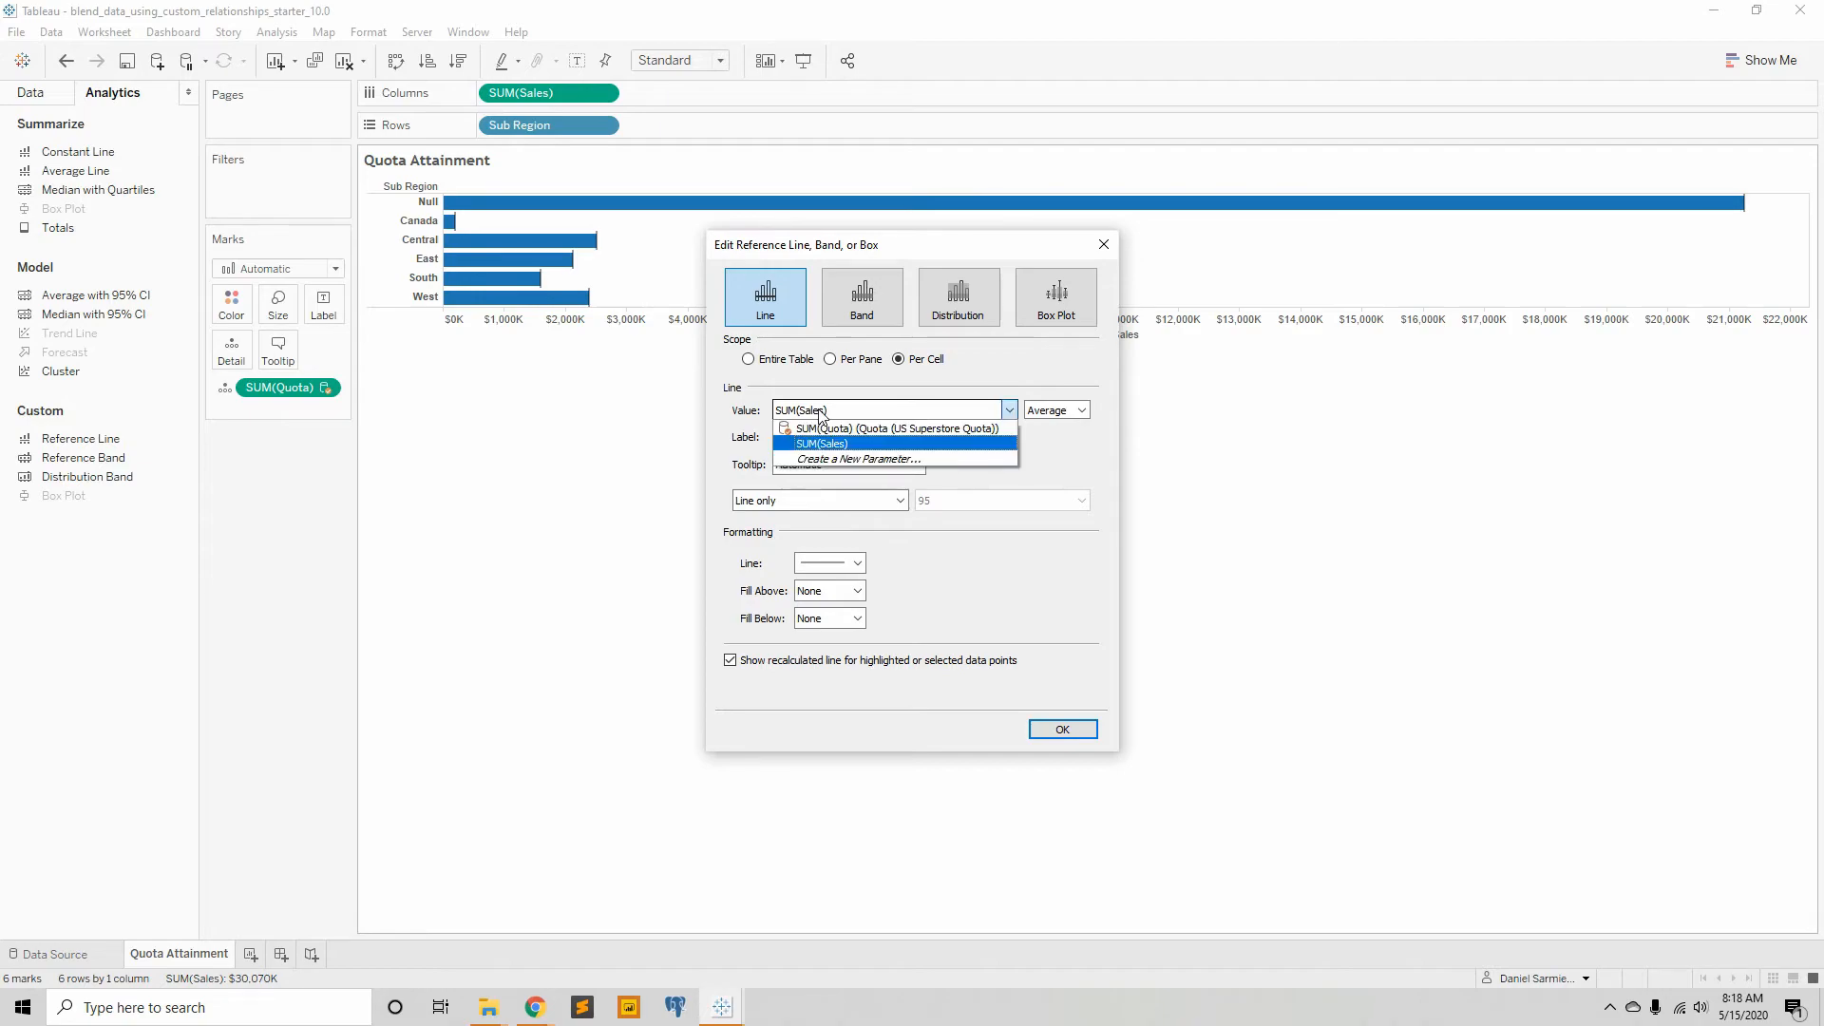
left_click(875, 430)
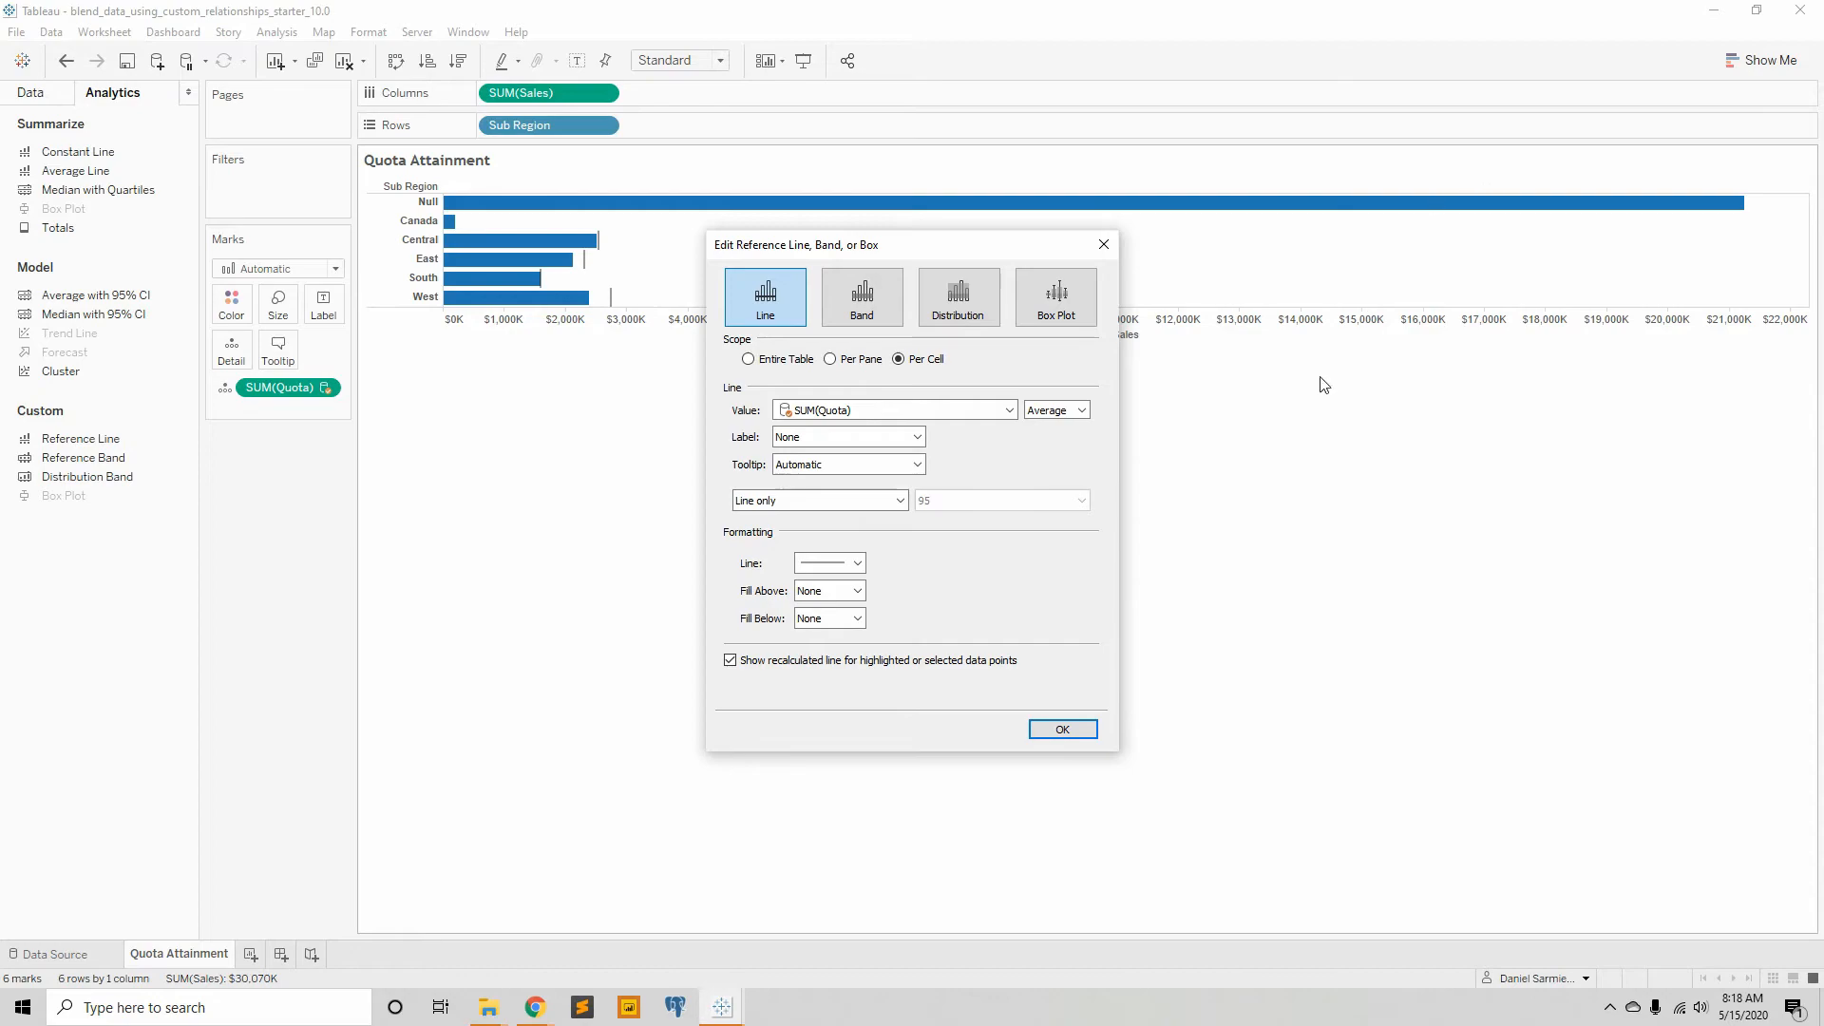
left_click(1062, 729)
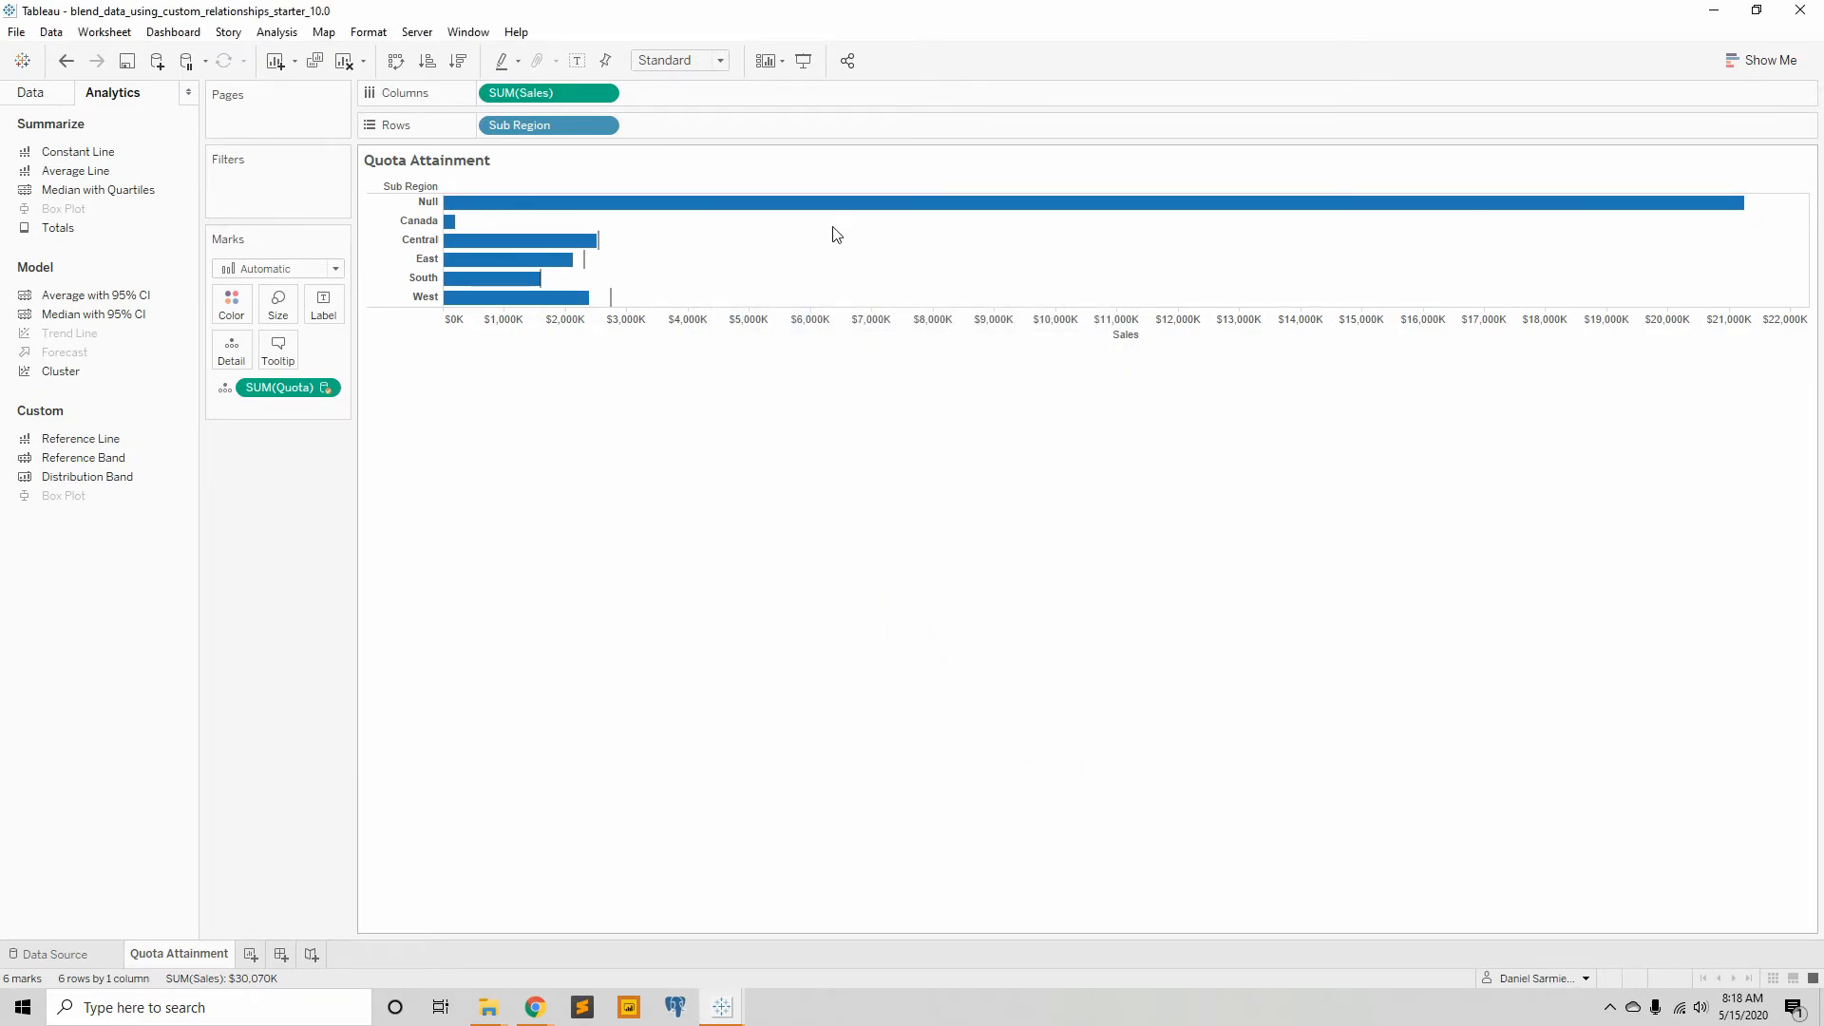
mouse_move(616, 296)
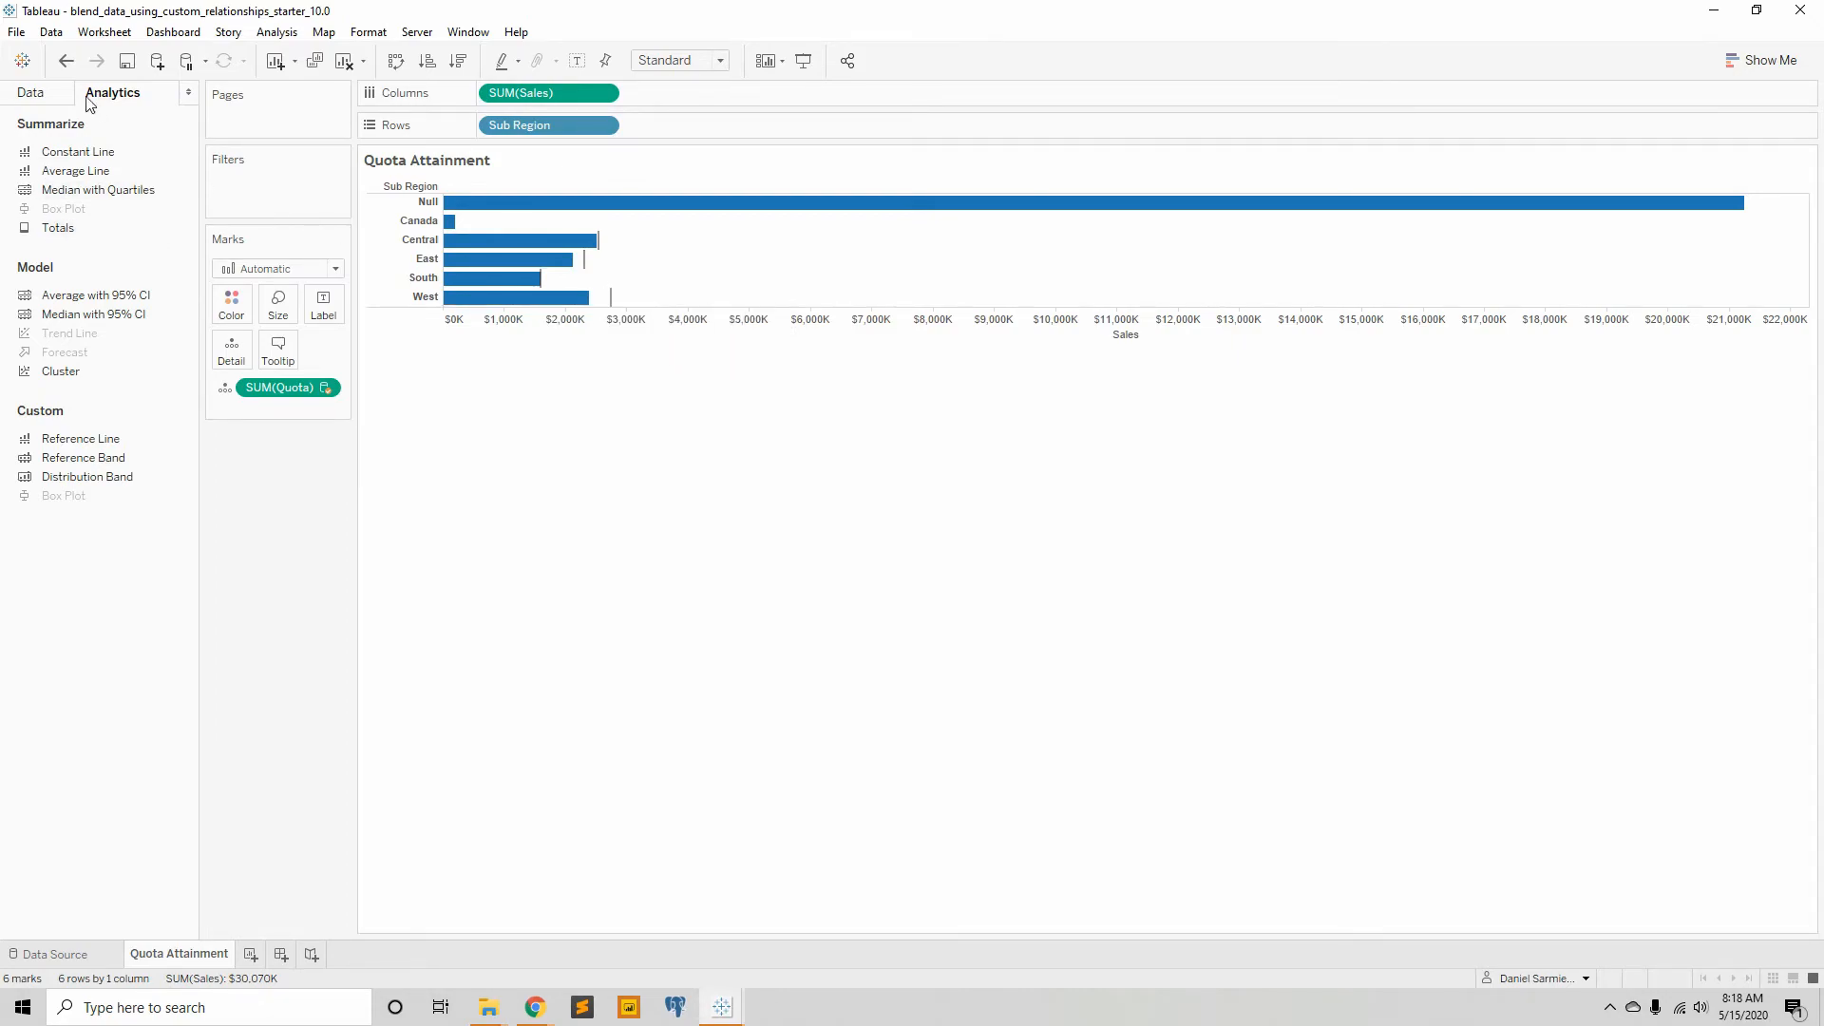
- Filter the view by the Orders field Country / Region, keeping only United States of America
left_click(43, 93)
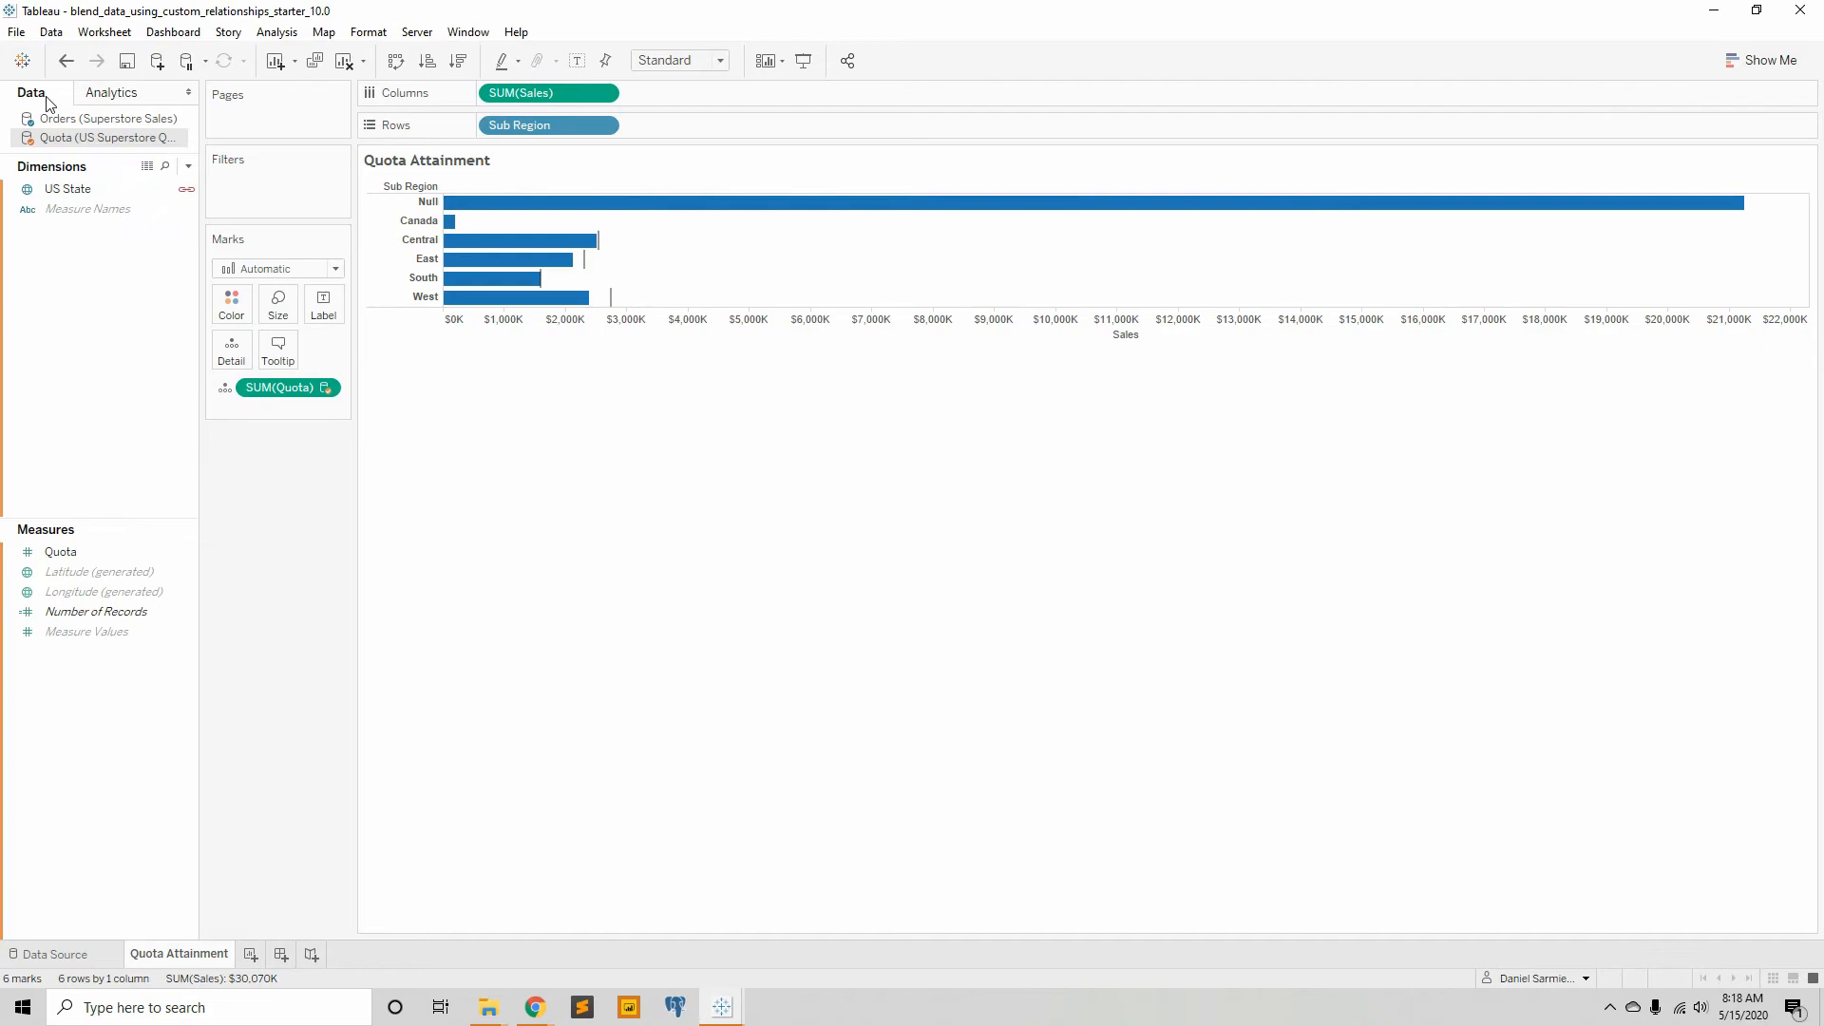
left_click(86, 120)
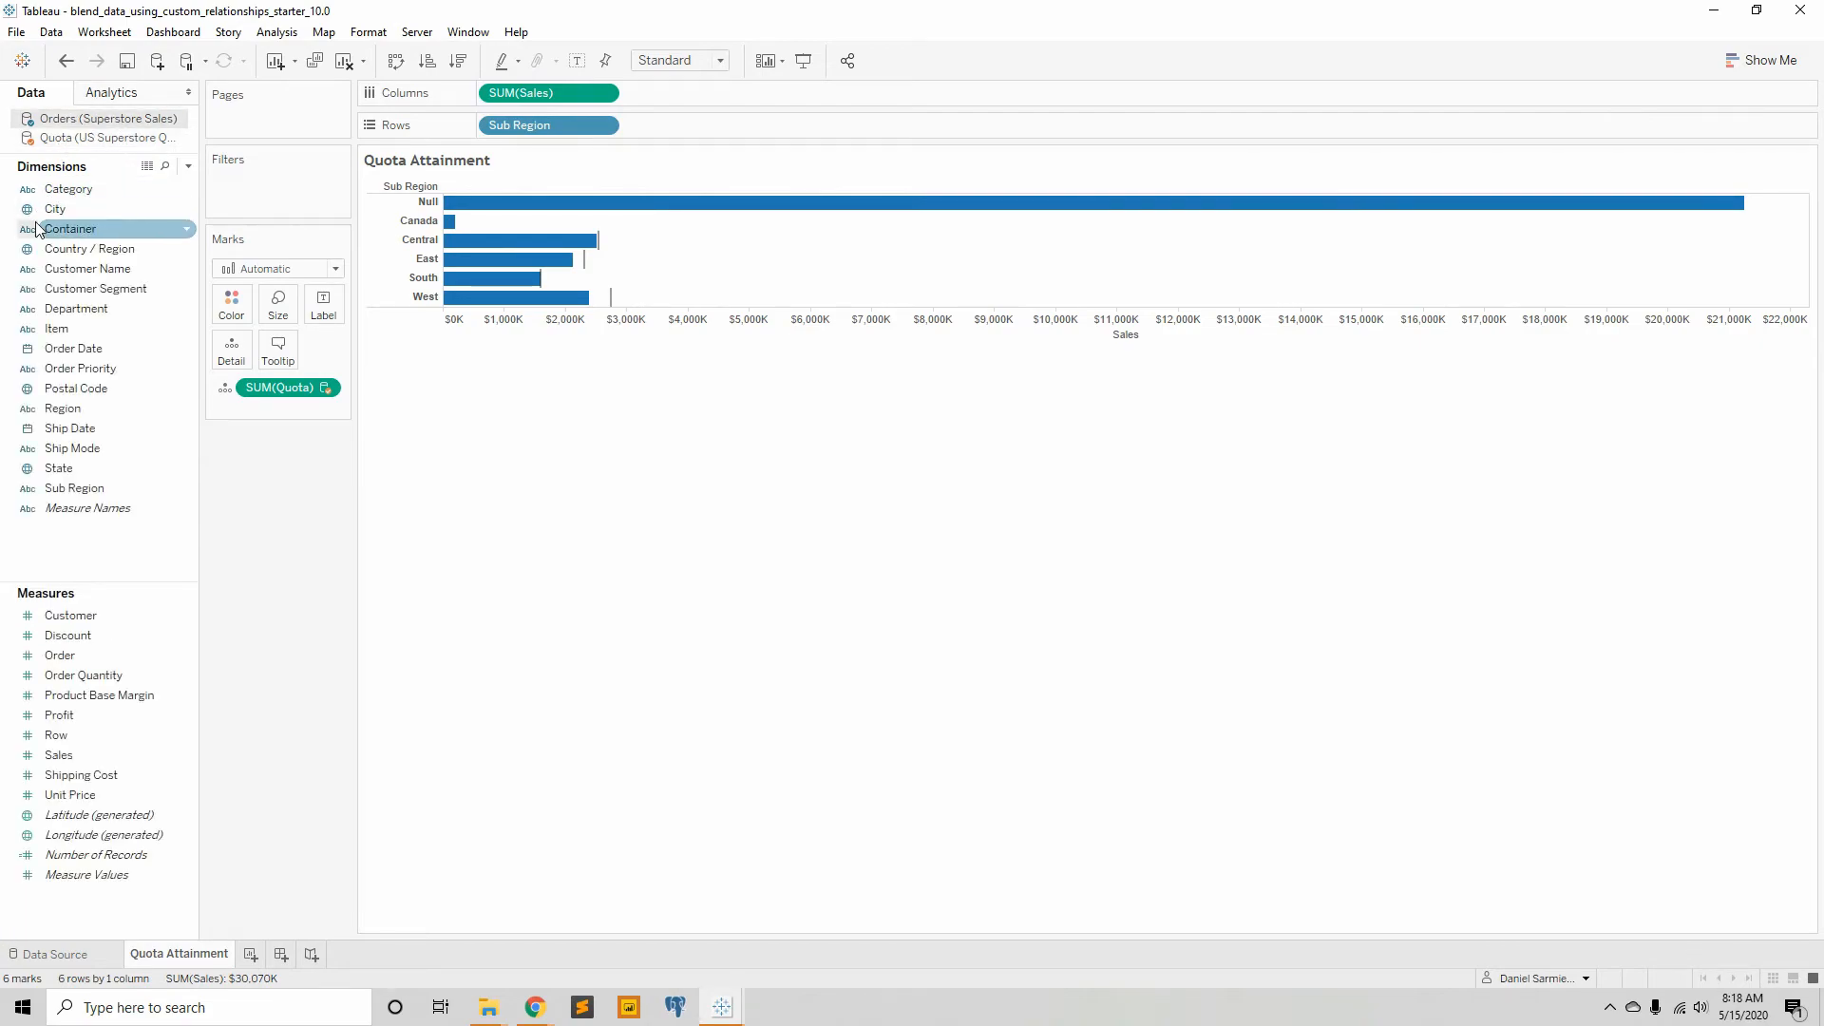
left_click_drag(74, 488, 250, 192)
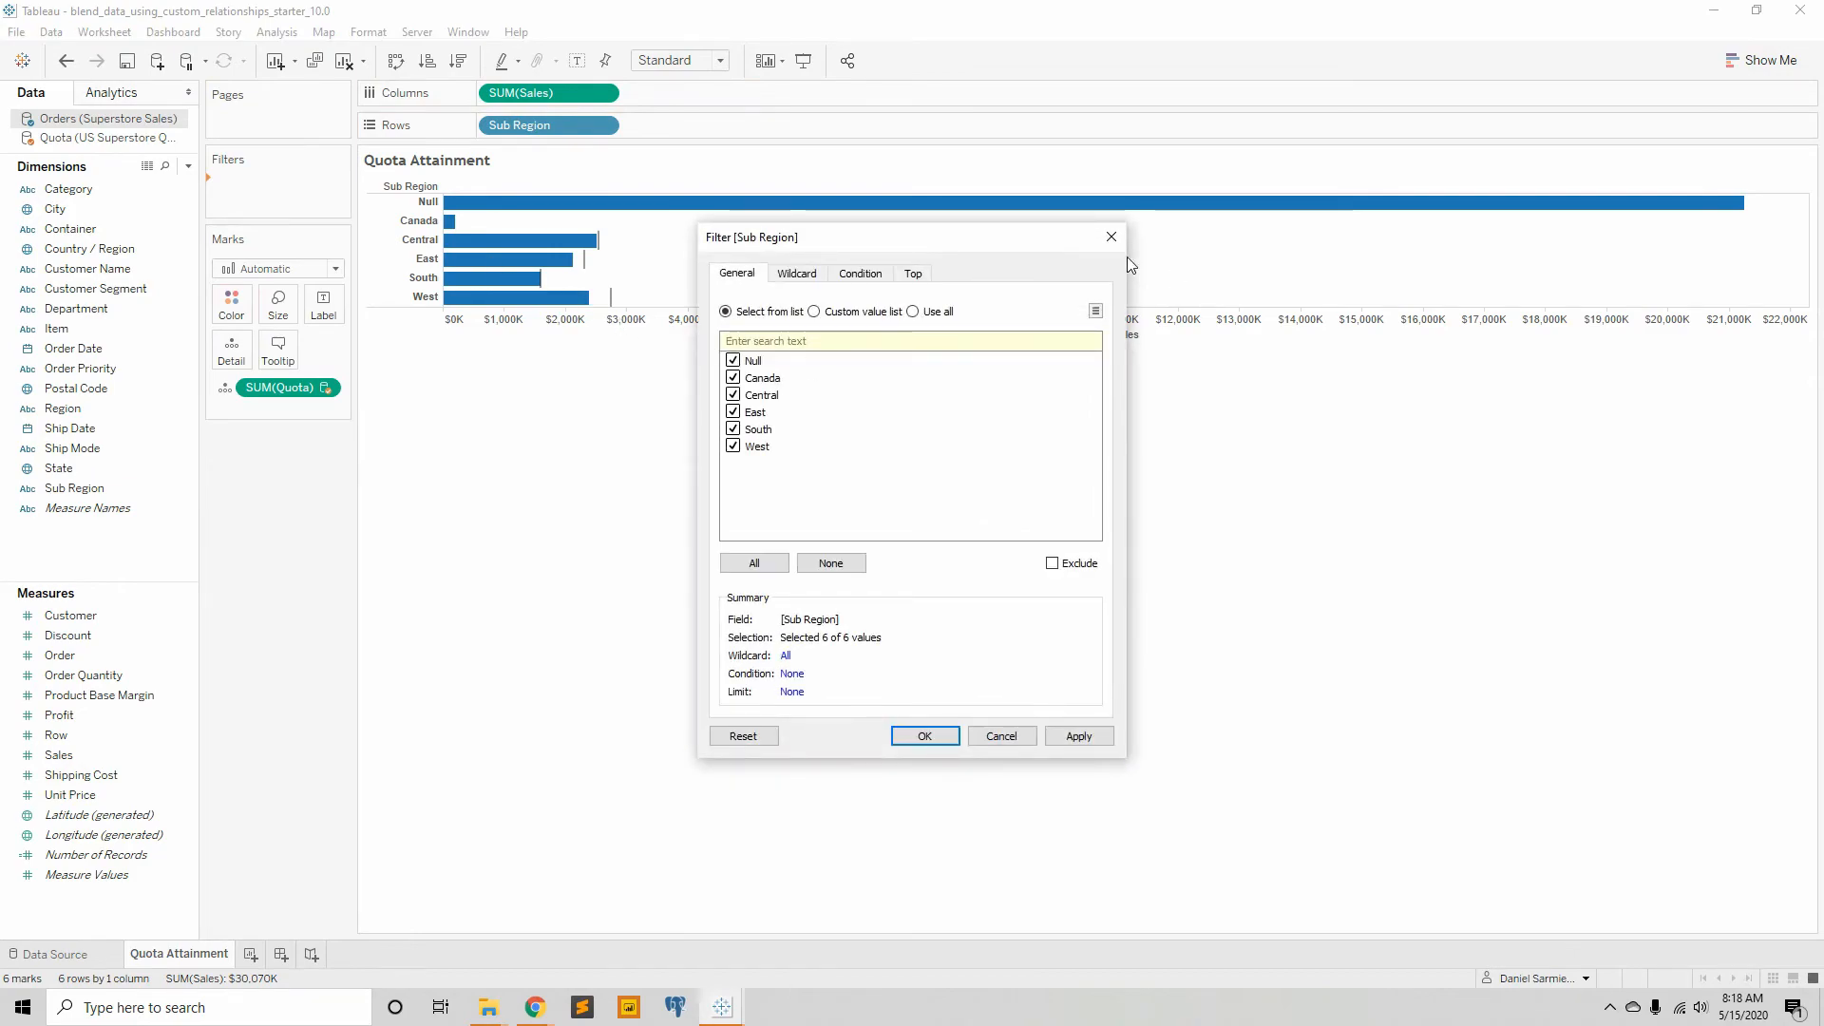
left_click(1107, 240)
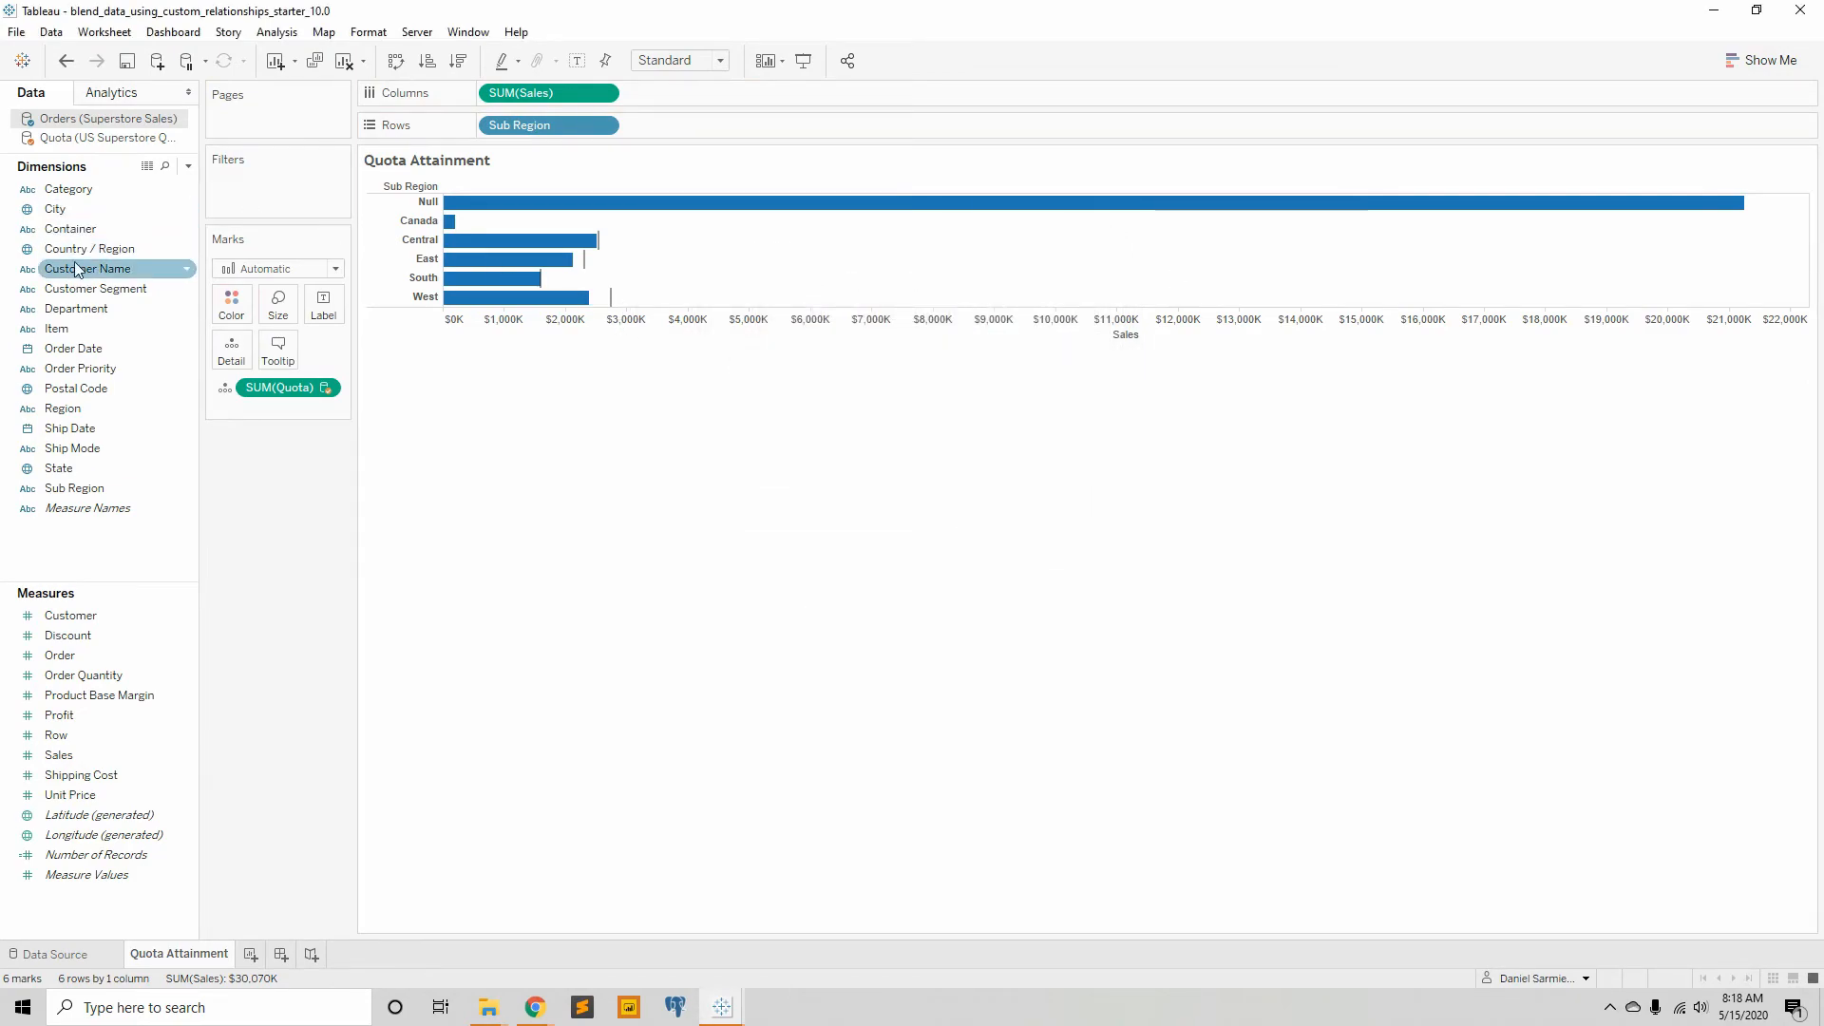
left_click_drag(81, 249, 290, 205)
scroll(817, 437, "down", 12)
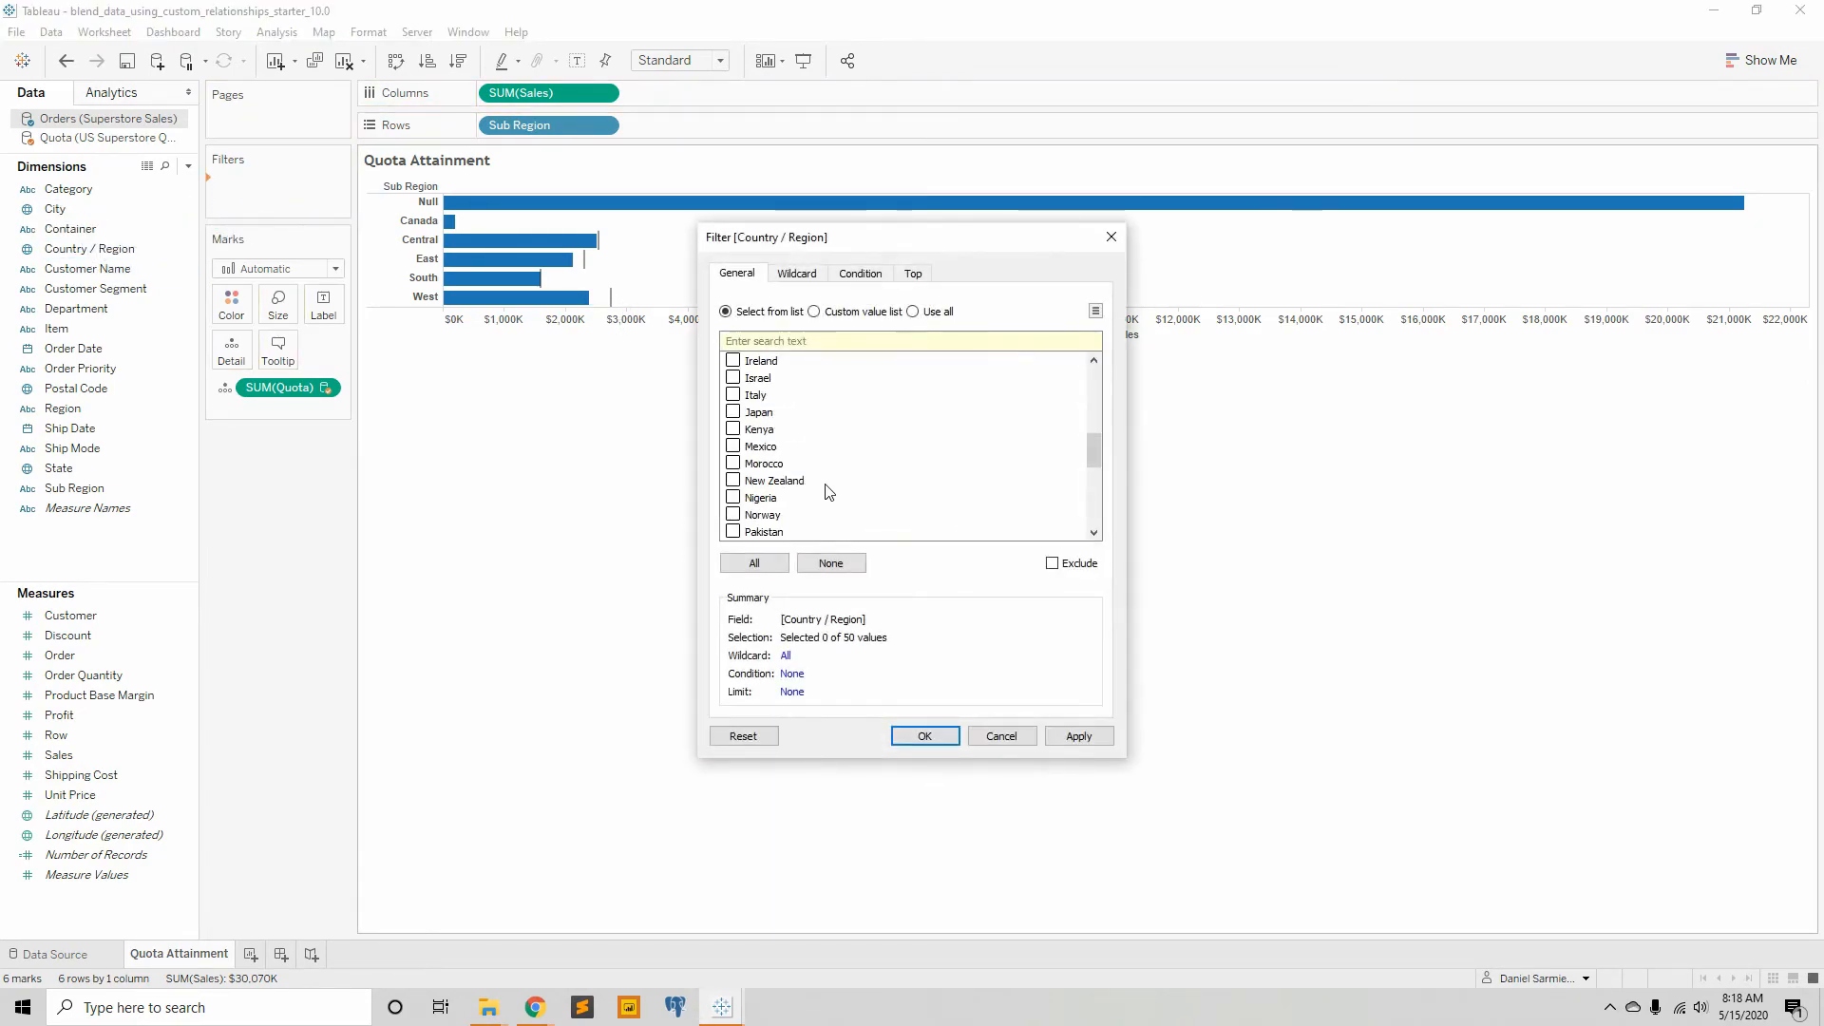
left_click(733, 515)
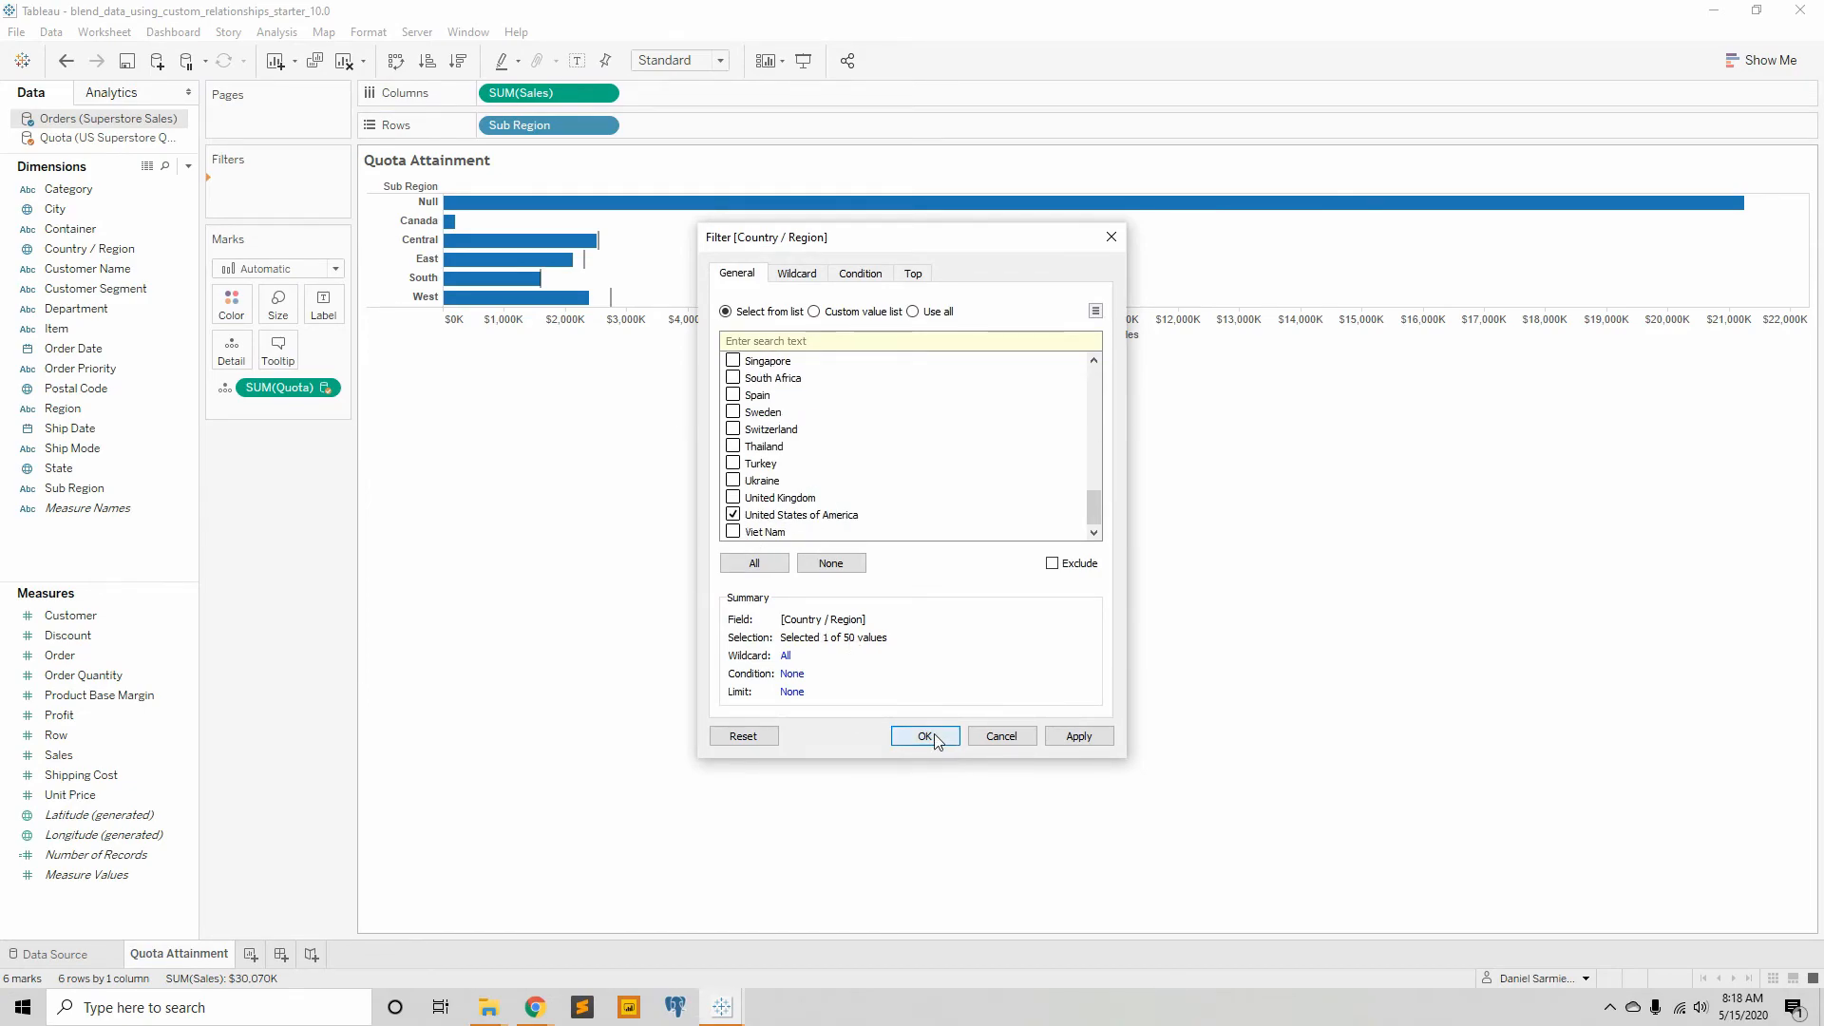
left_click(933, 736)
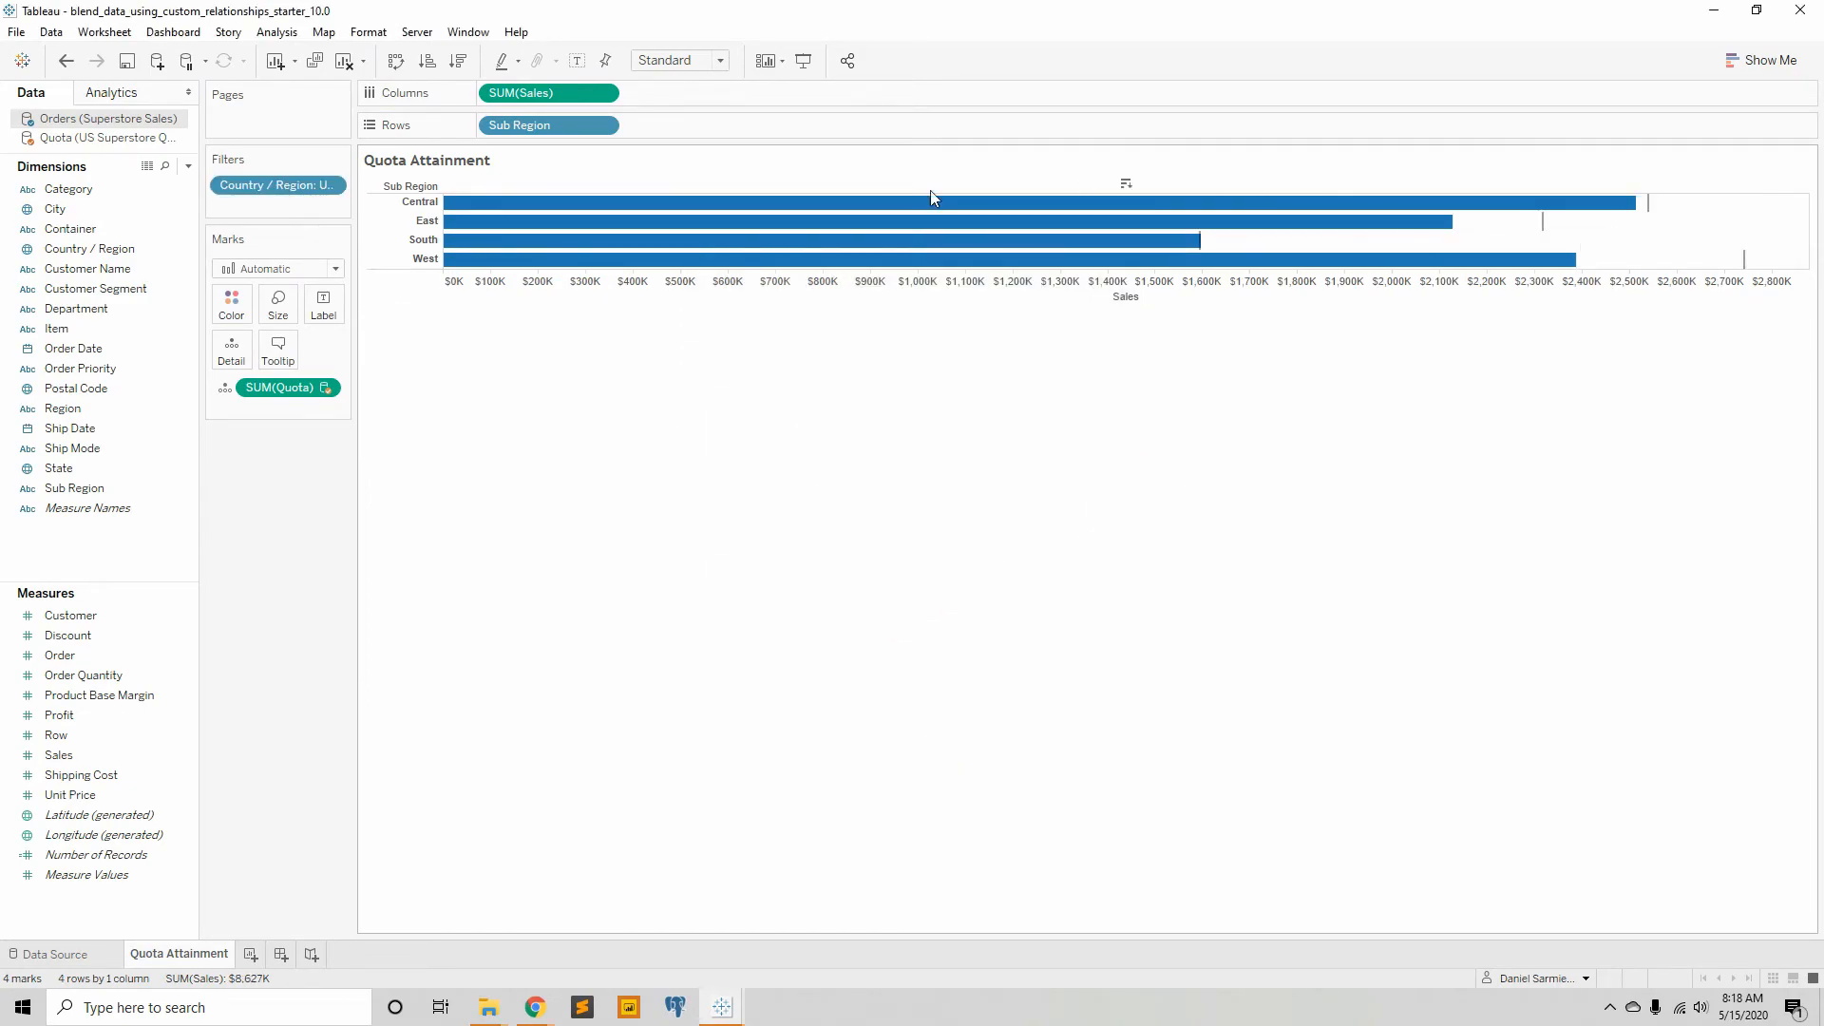
mouse_move(760, 221)
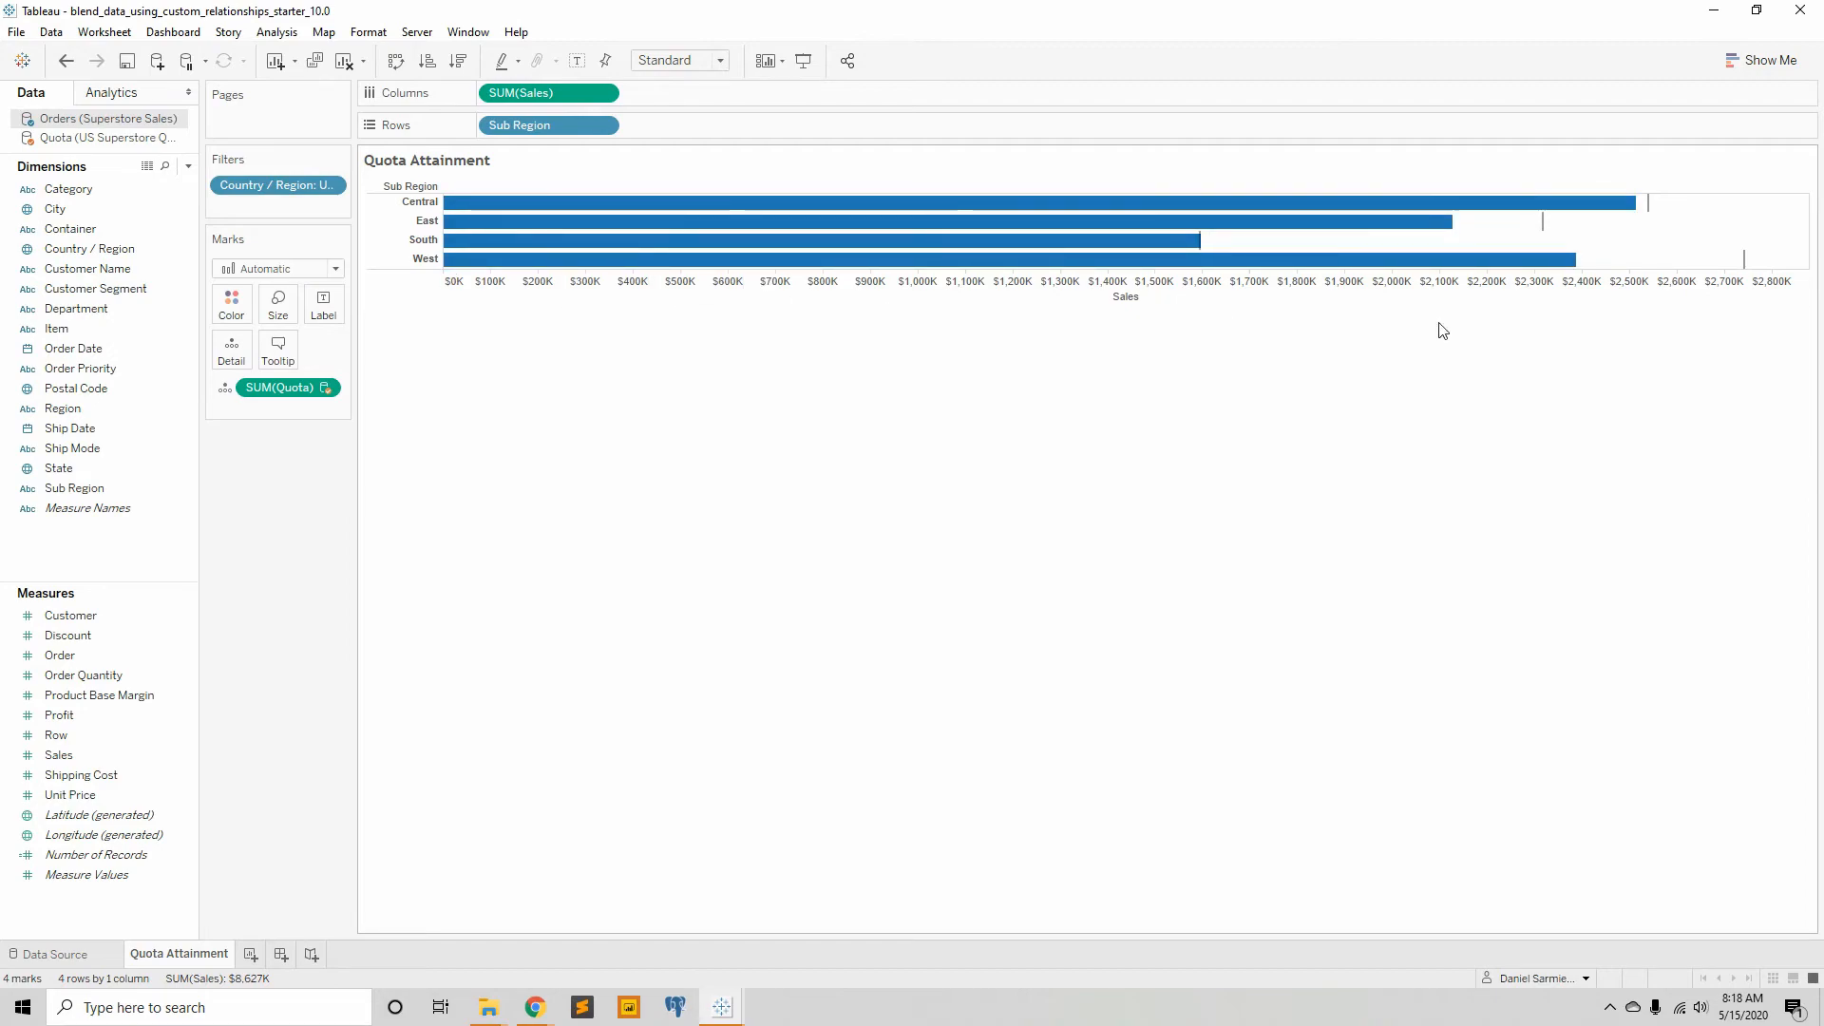
- Format the Quota reference line with the thickest line in black at a higher opacity, and close the formatting options
left_click(1745, 263)
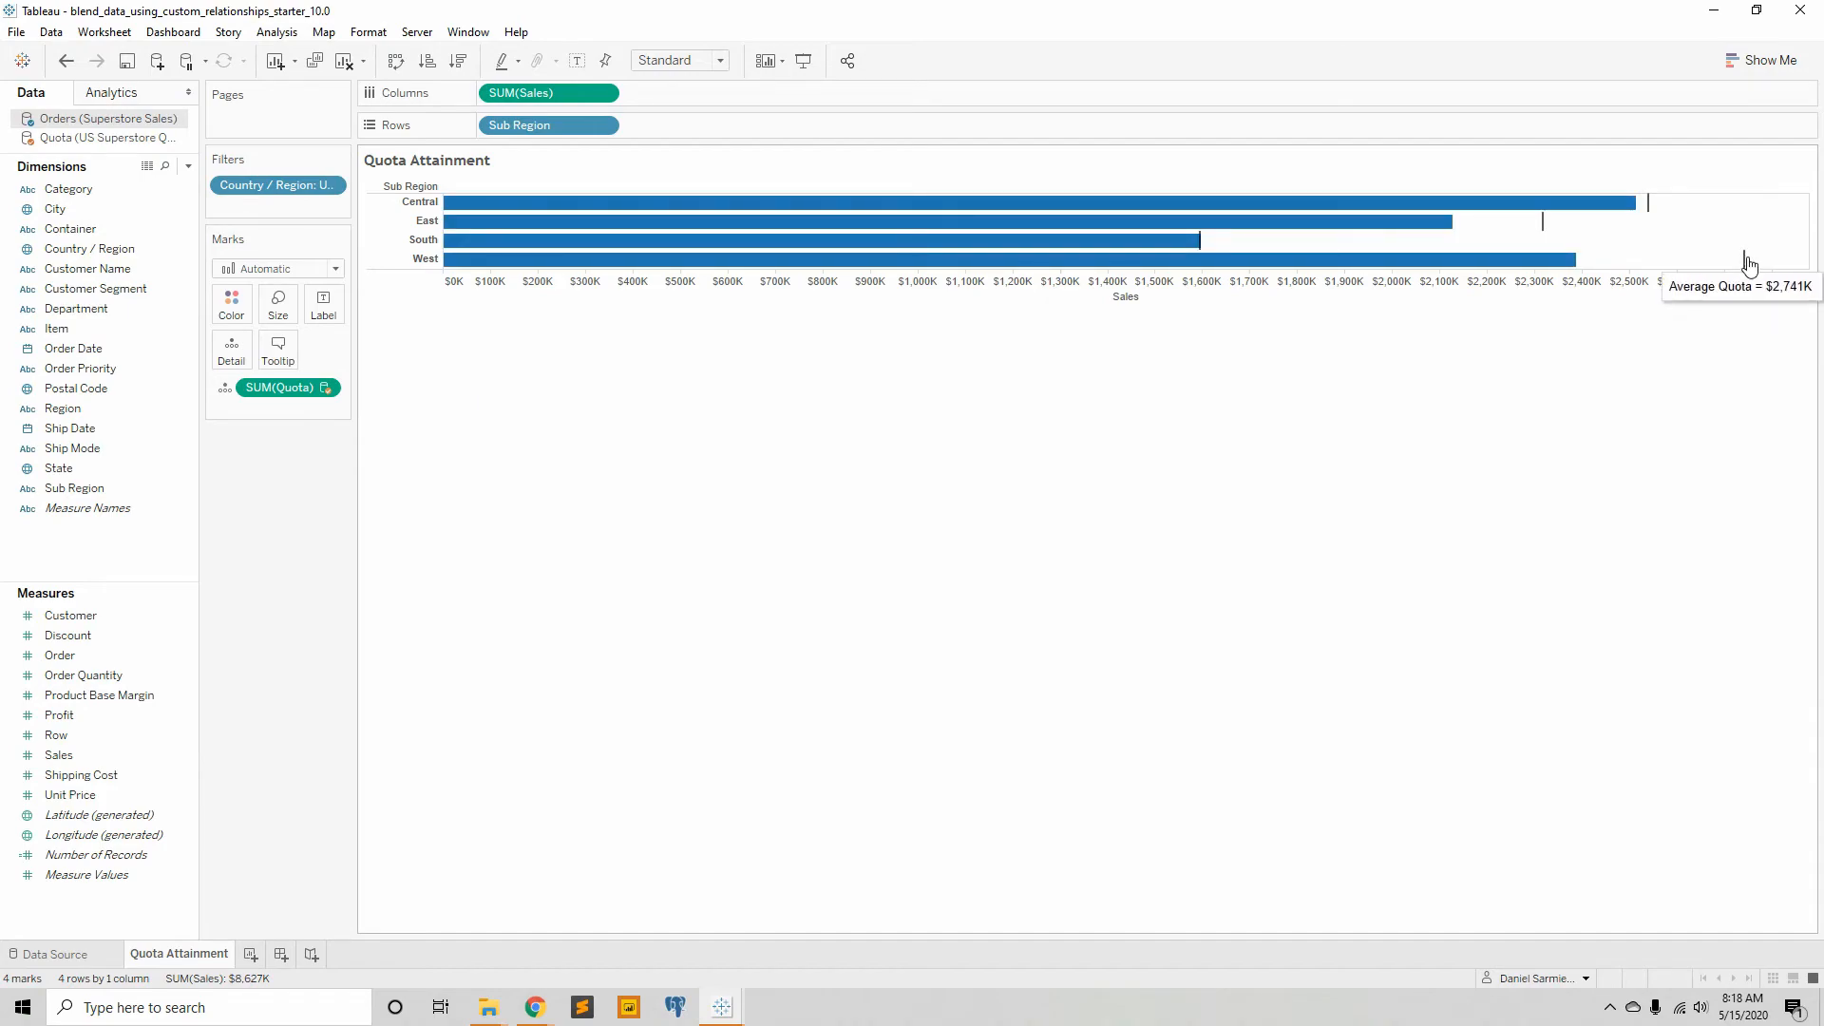
left_click(1746, 263)
left_click(1764, 300)
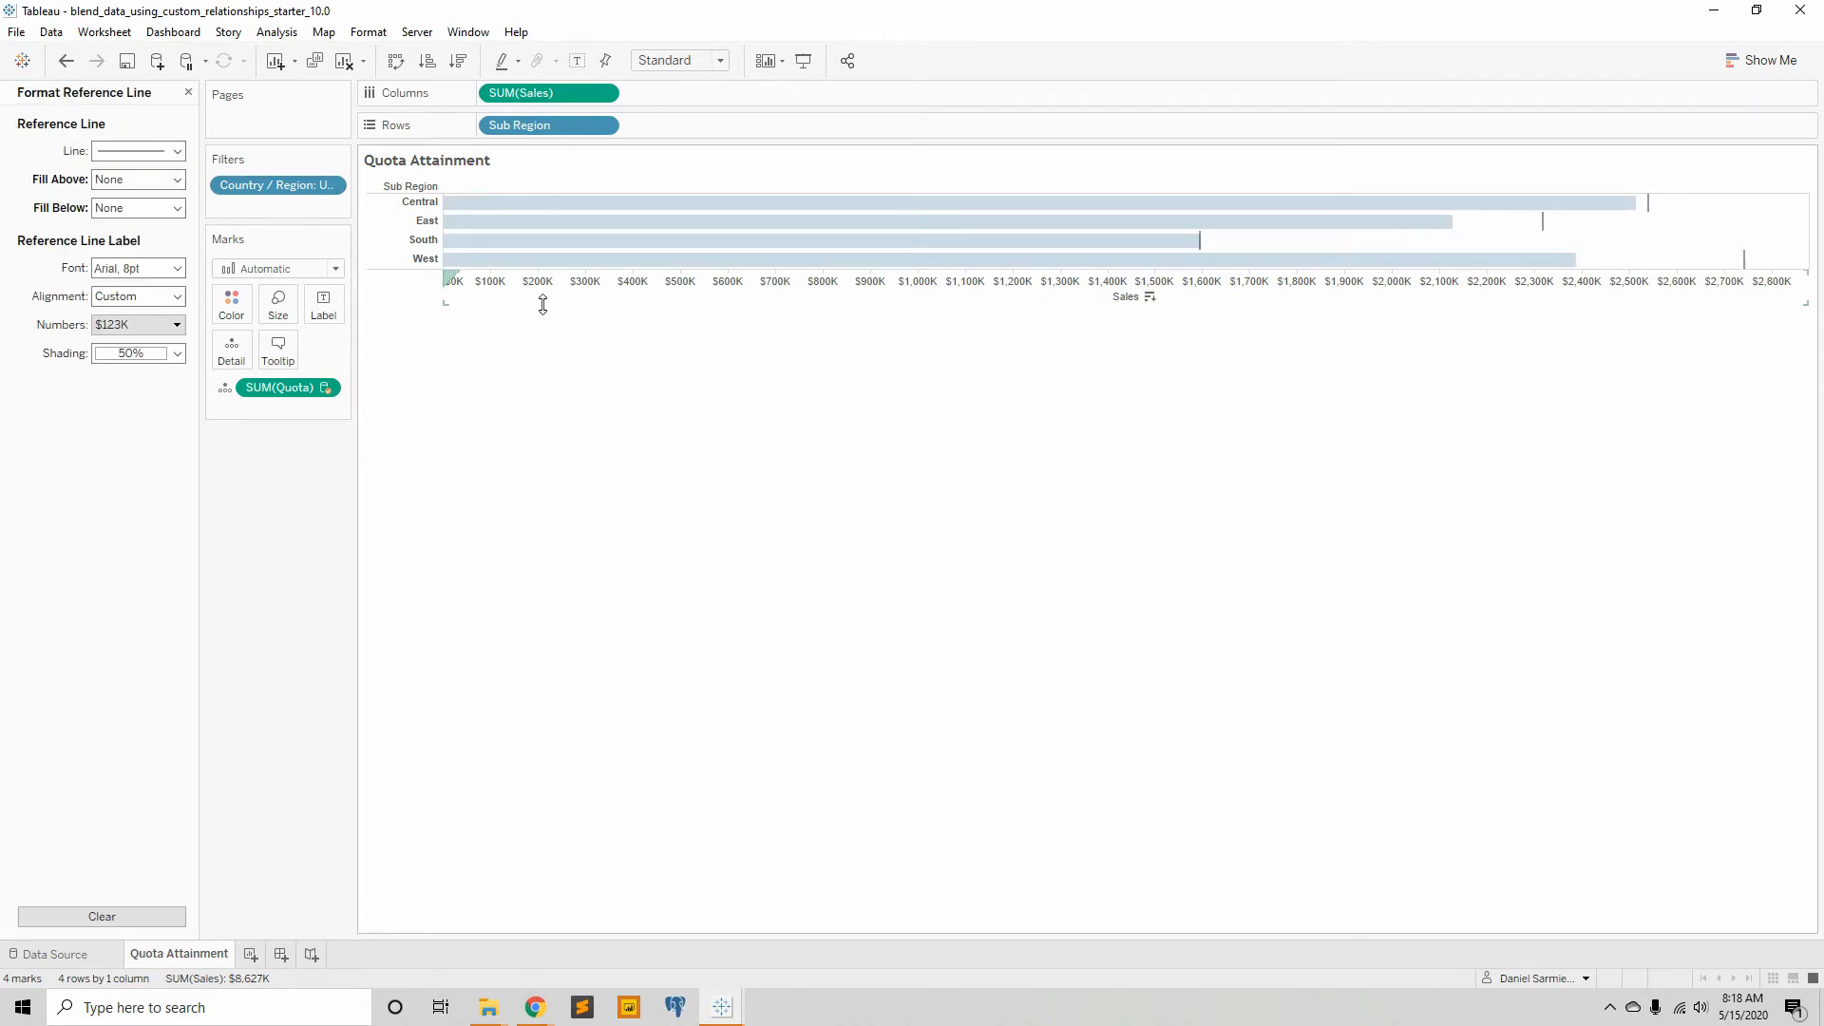
left_click(171, 151)
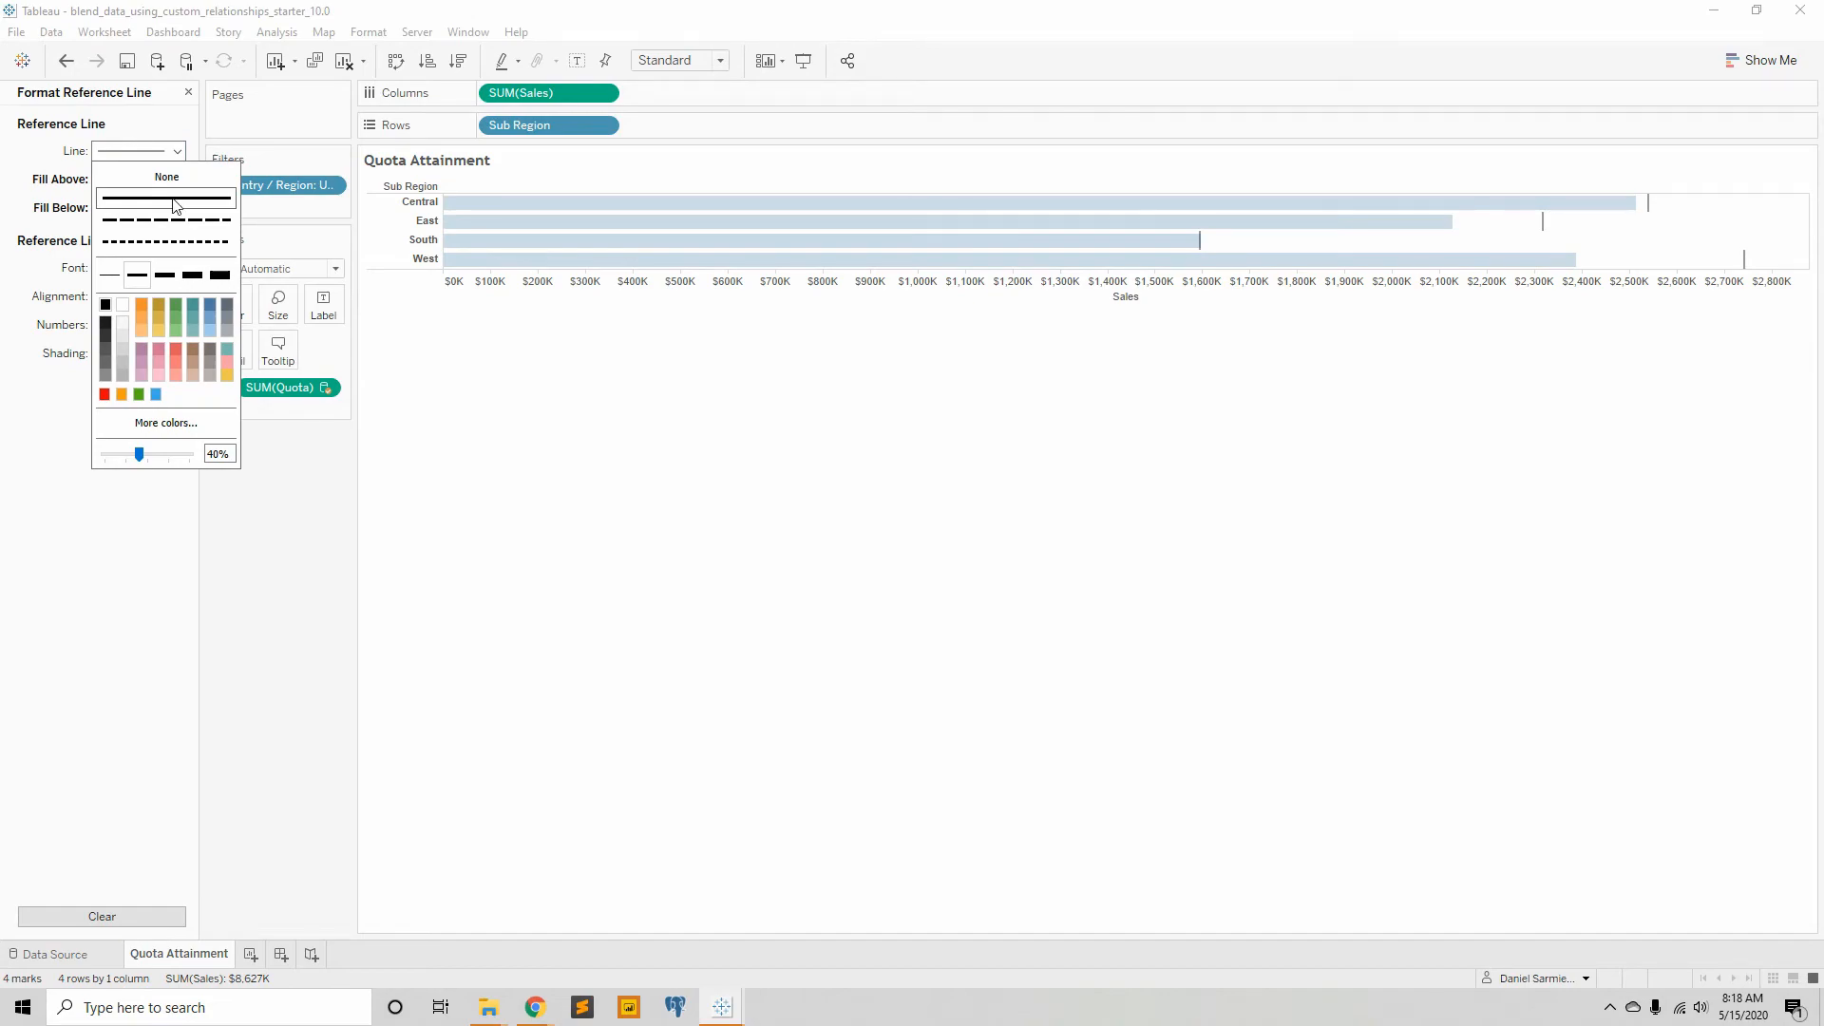
left_click(219, 276)
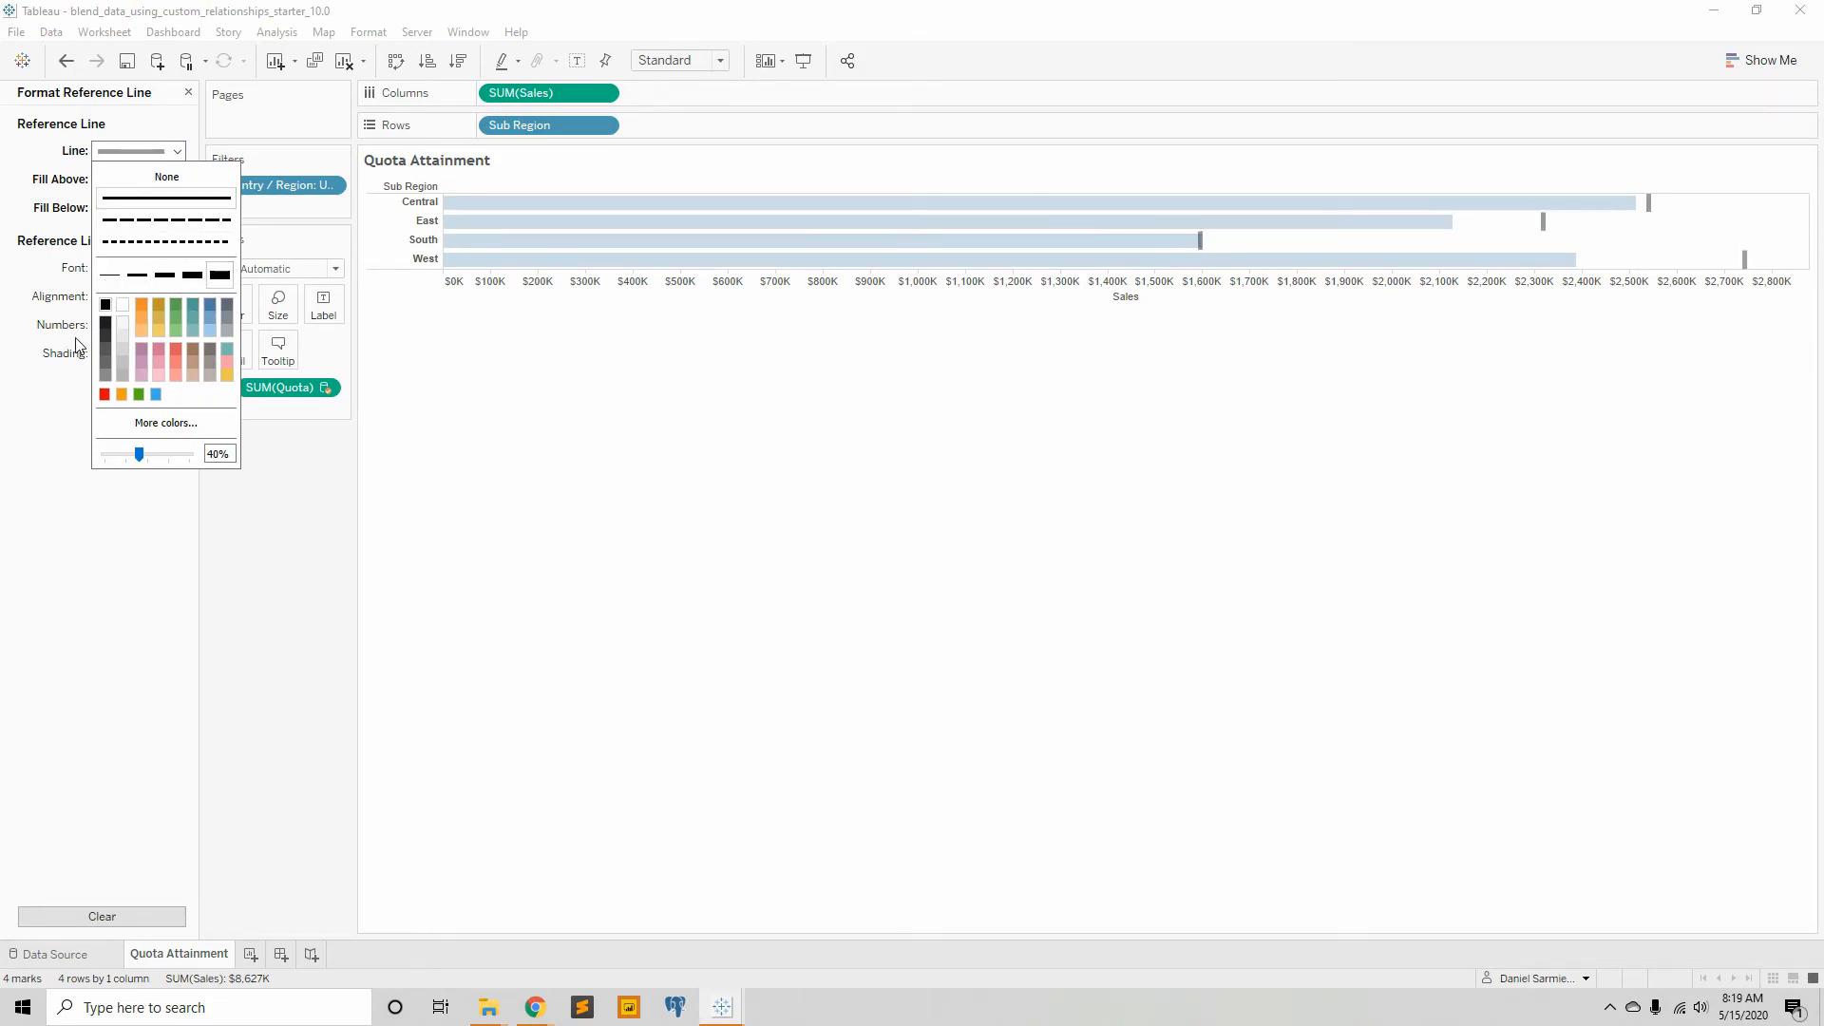
left_click(177, 305)
left_click(110, 305)
mouse_move(190, 455)
left_mouse_down()
mouse_move(151, 461)
mouse_move(172, 464)
left_mouse_up()
left_click(282, 527)
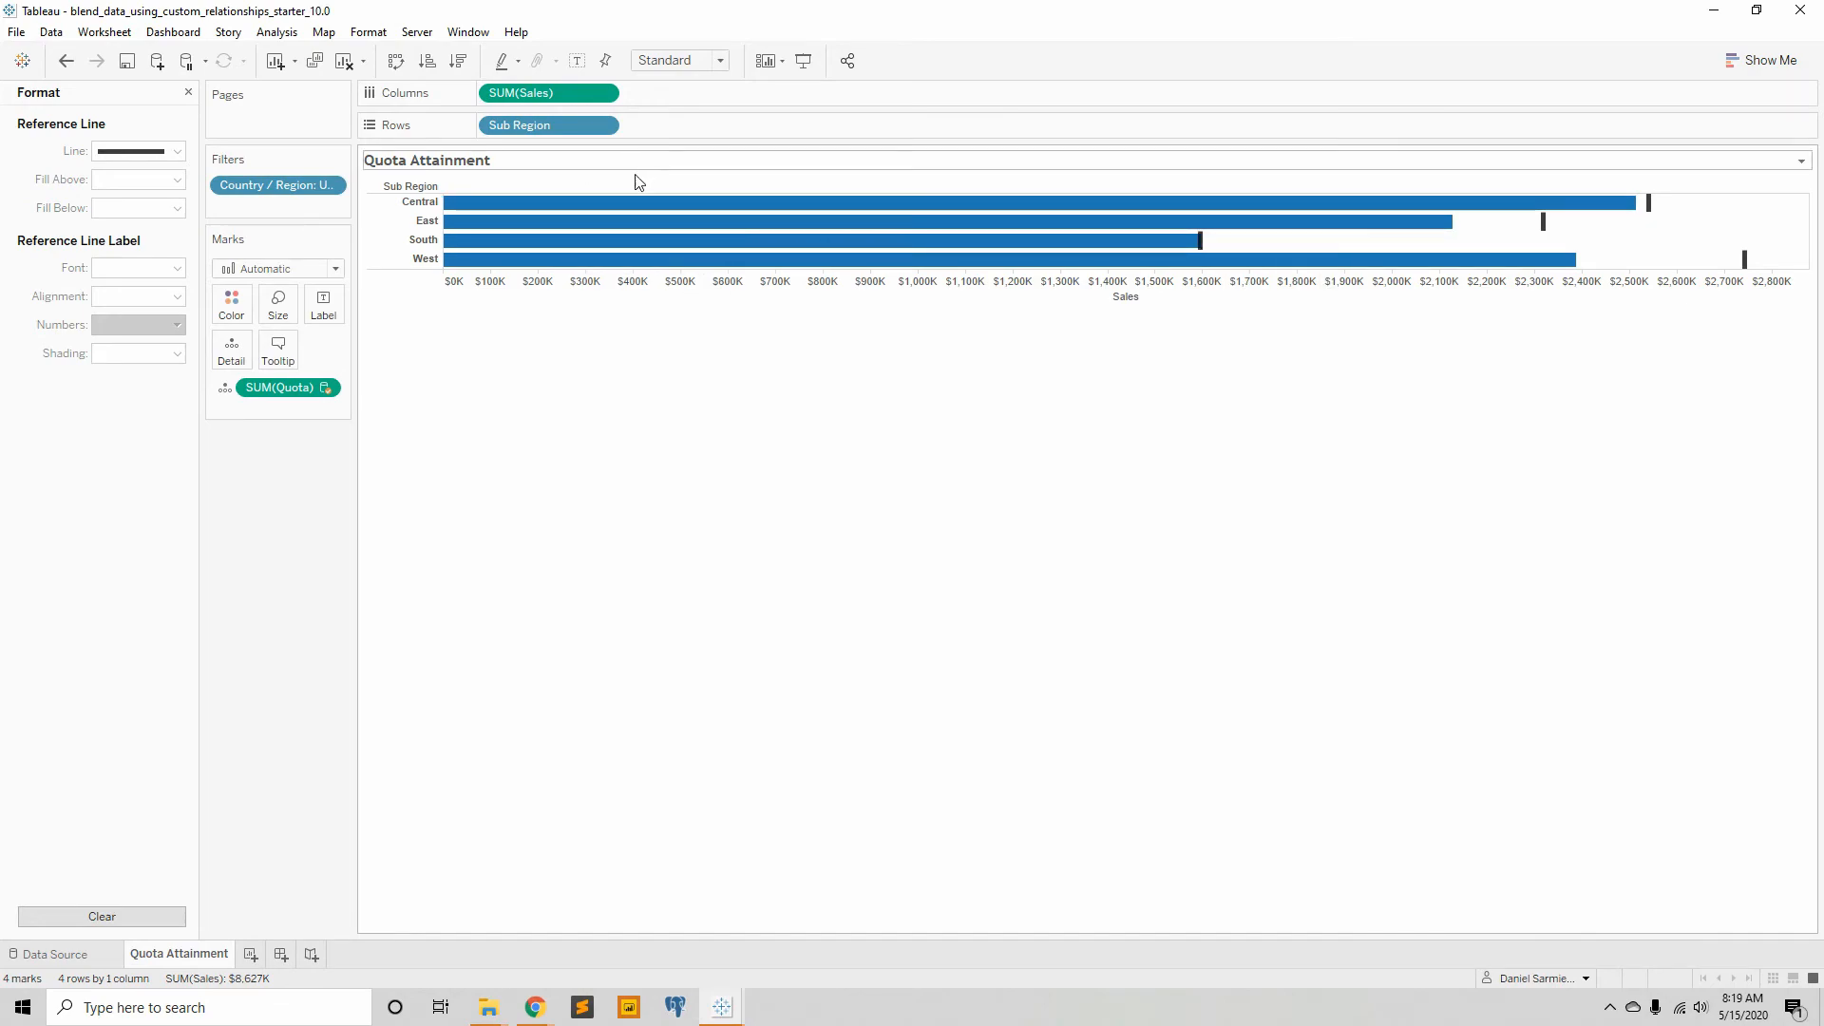
mouse_move(1197, 254)
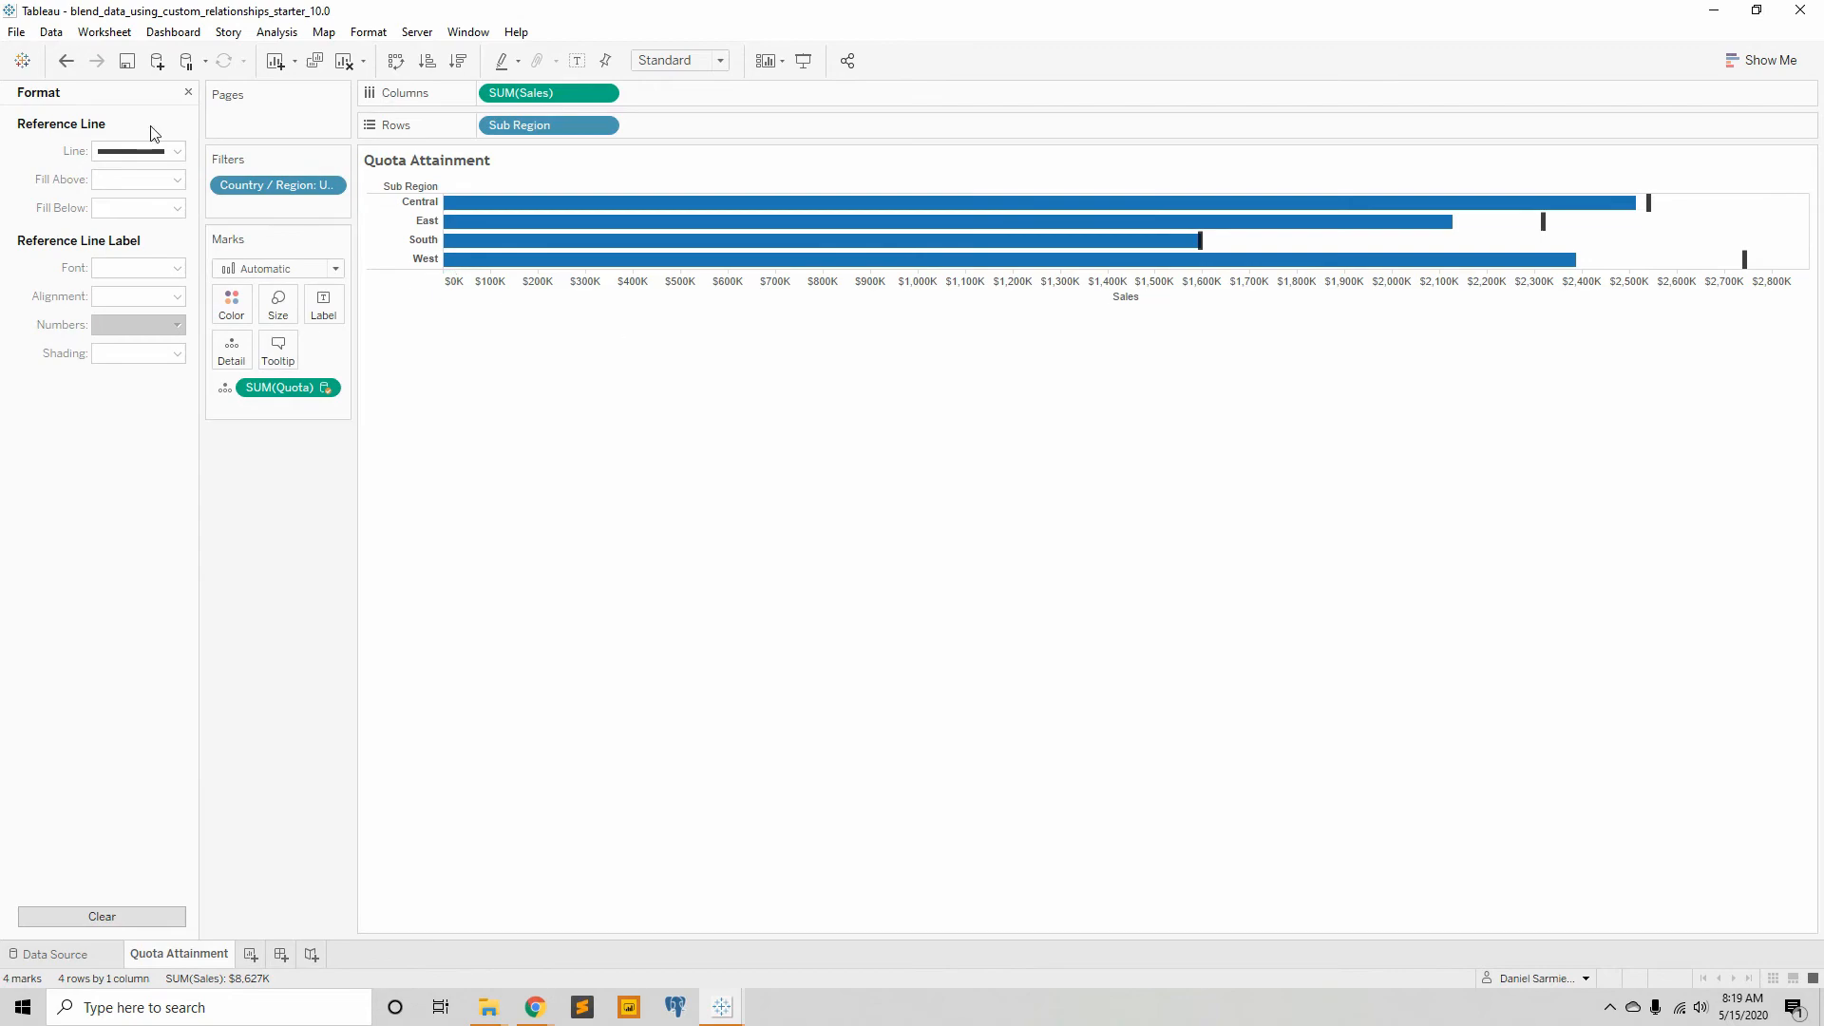
left_click(188, 91)
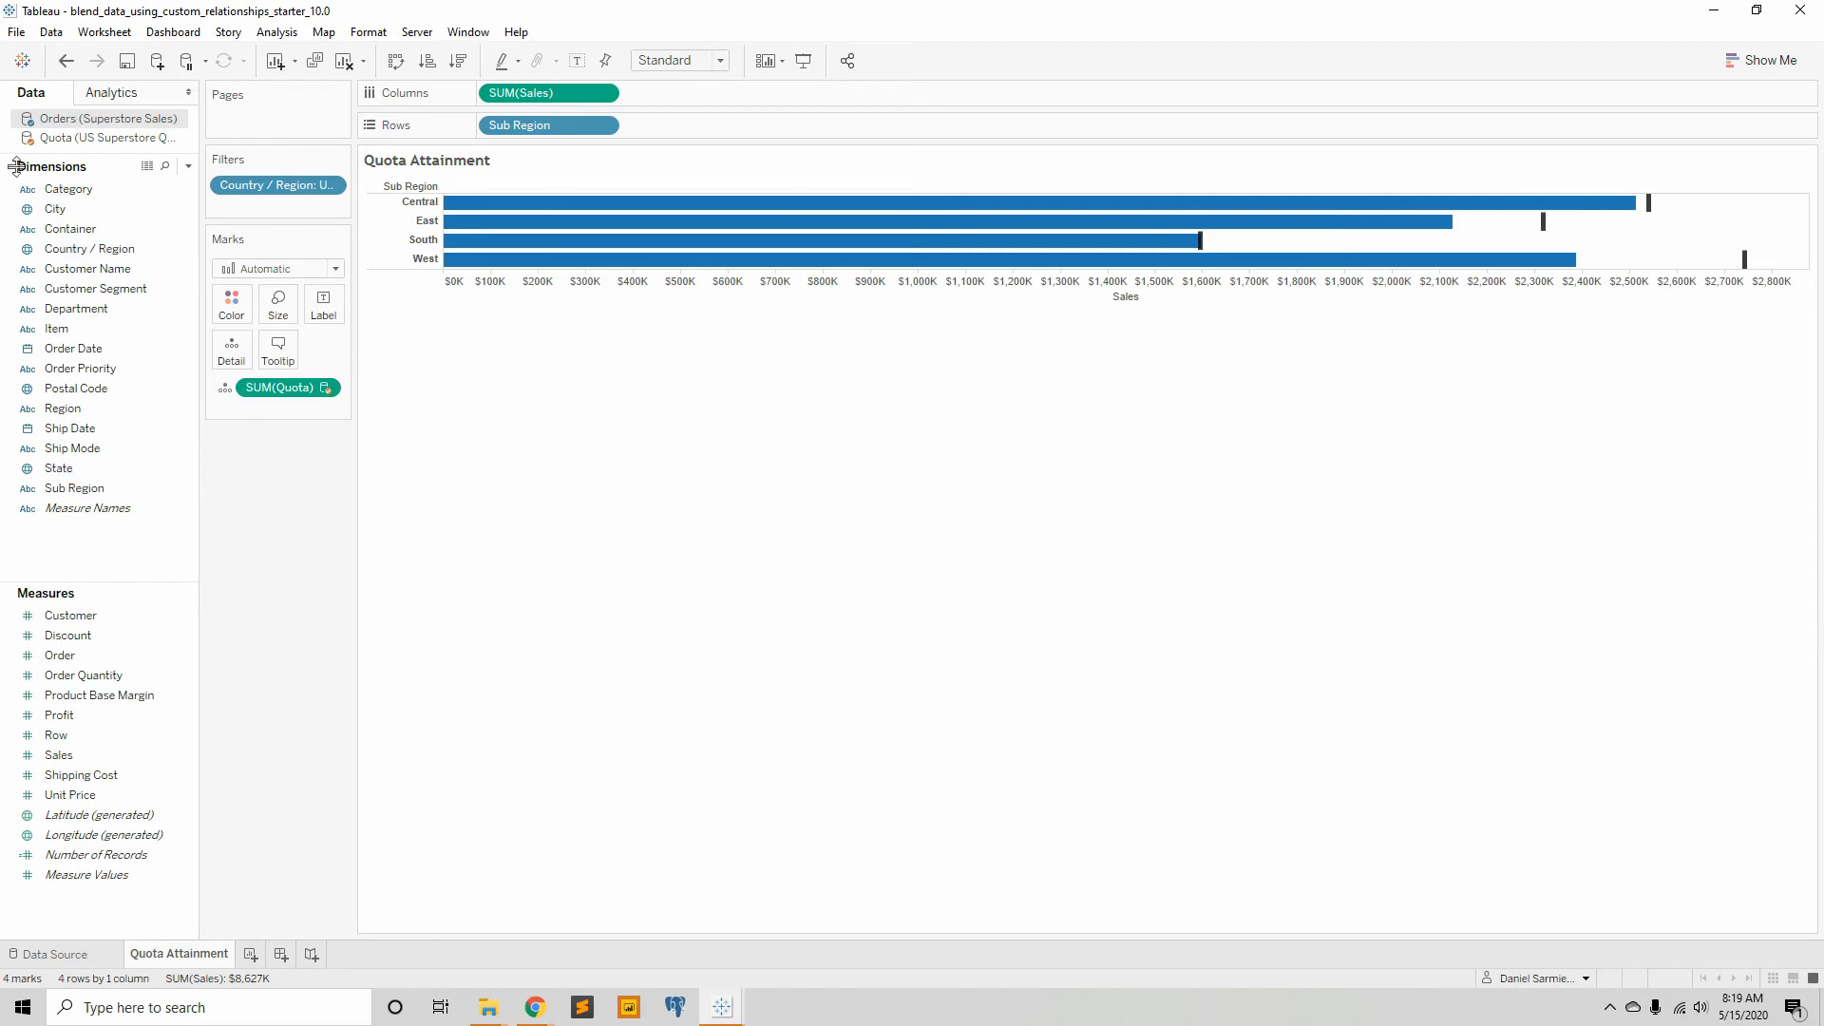
- Create a calculated field named Met Quota in the Orders data source
right_click(78, 553)
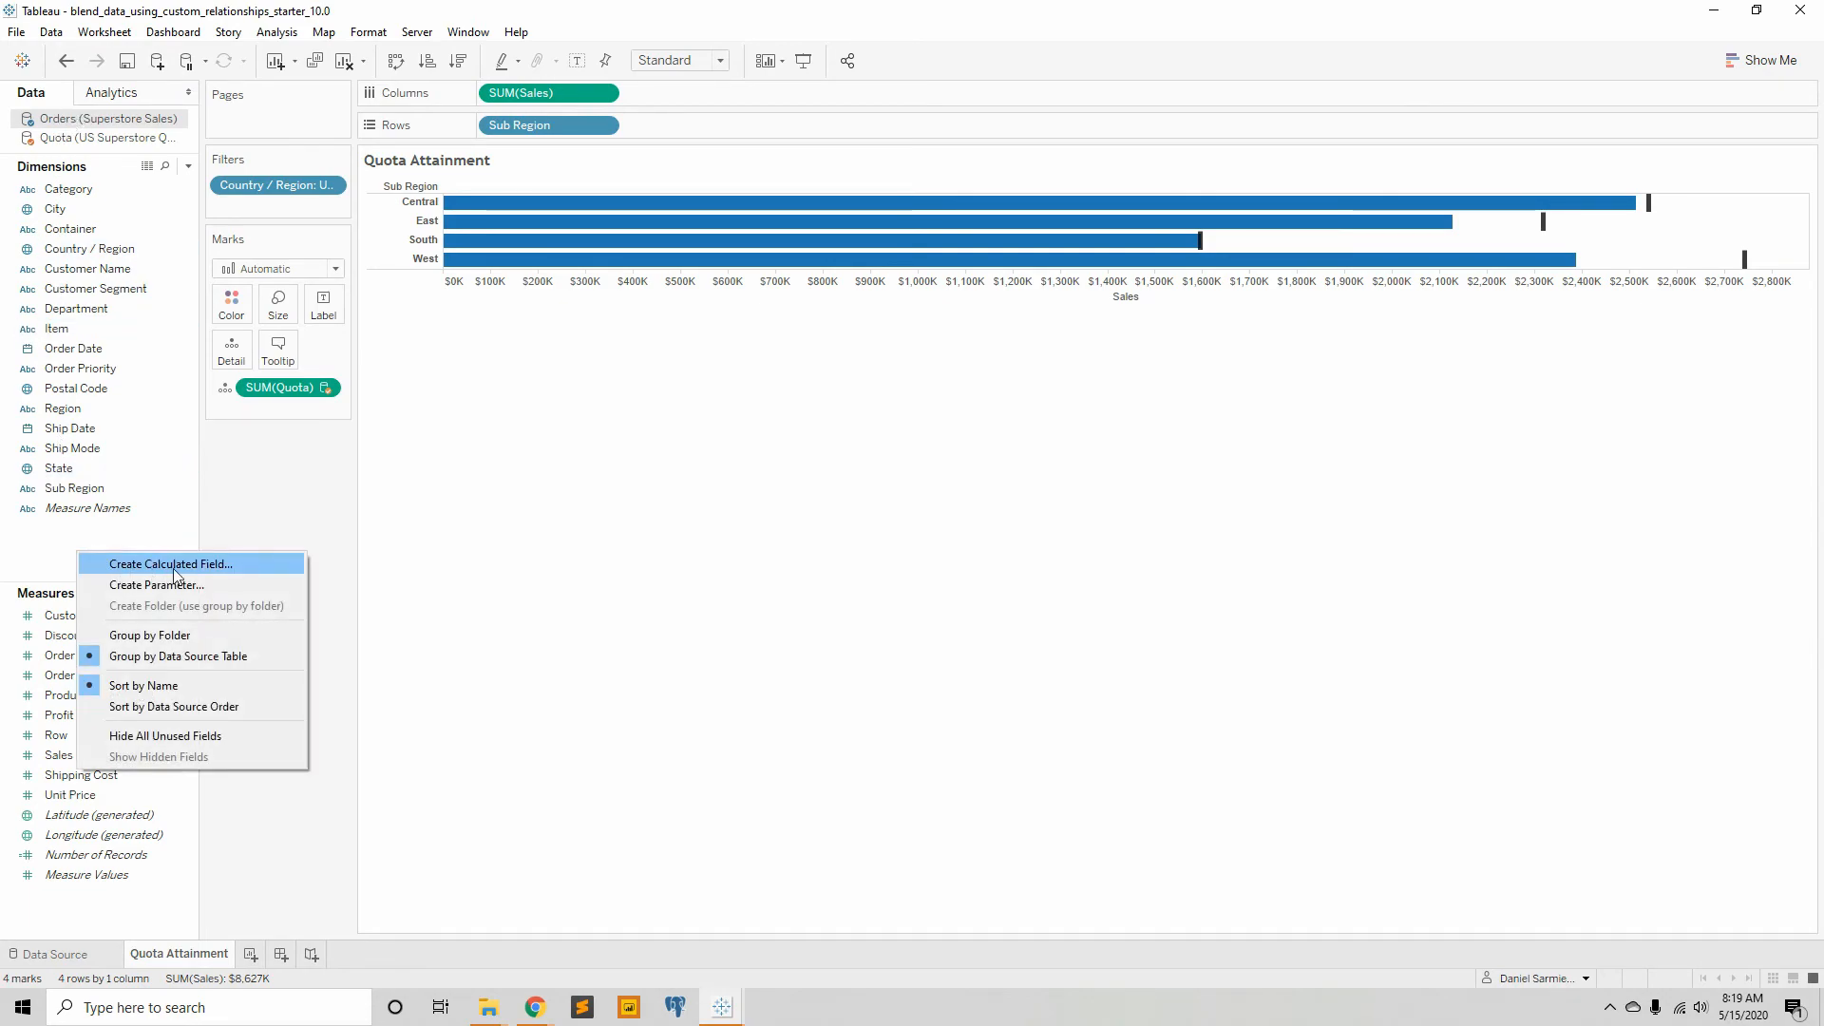
left_click(100, 563)
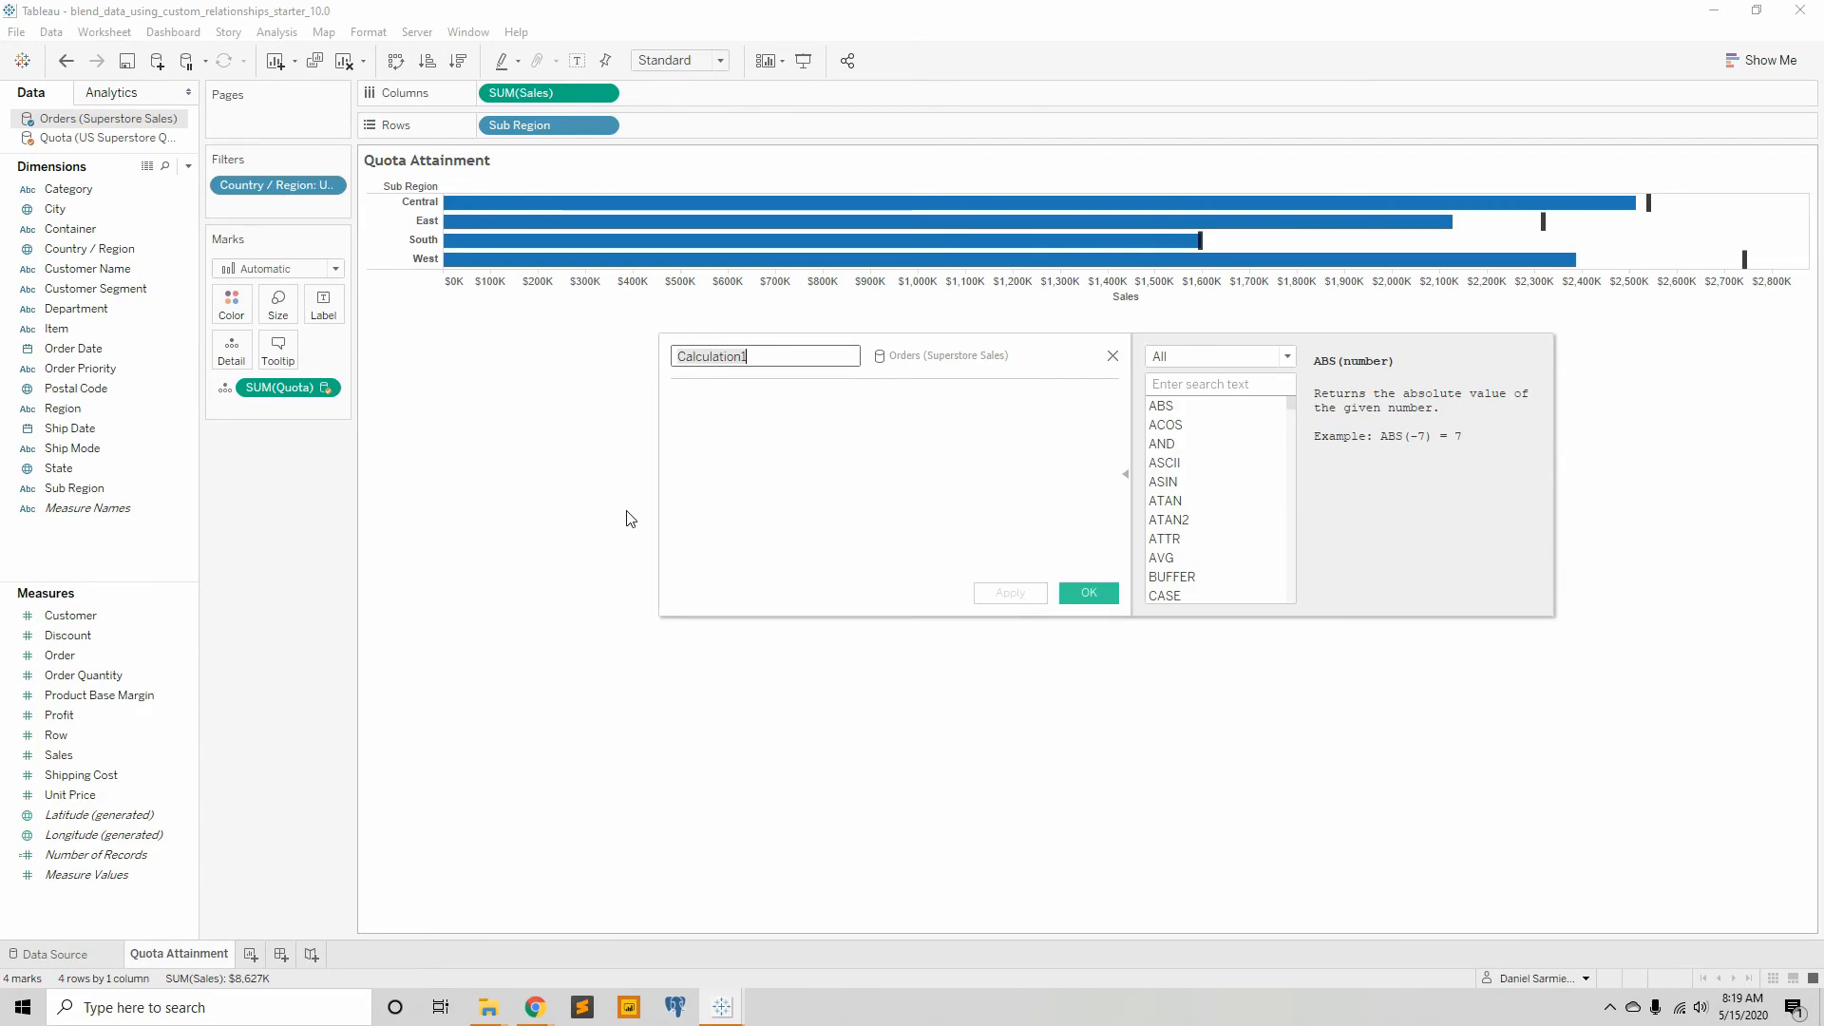
type("Met Quota")
key("Tab")
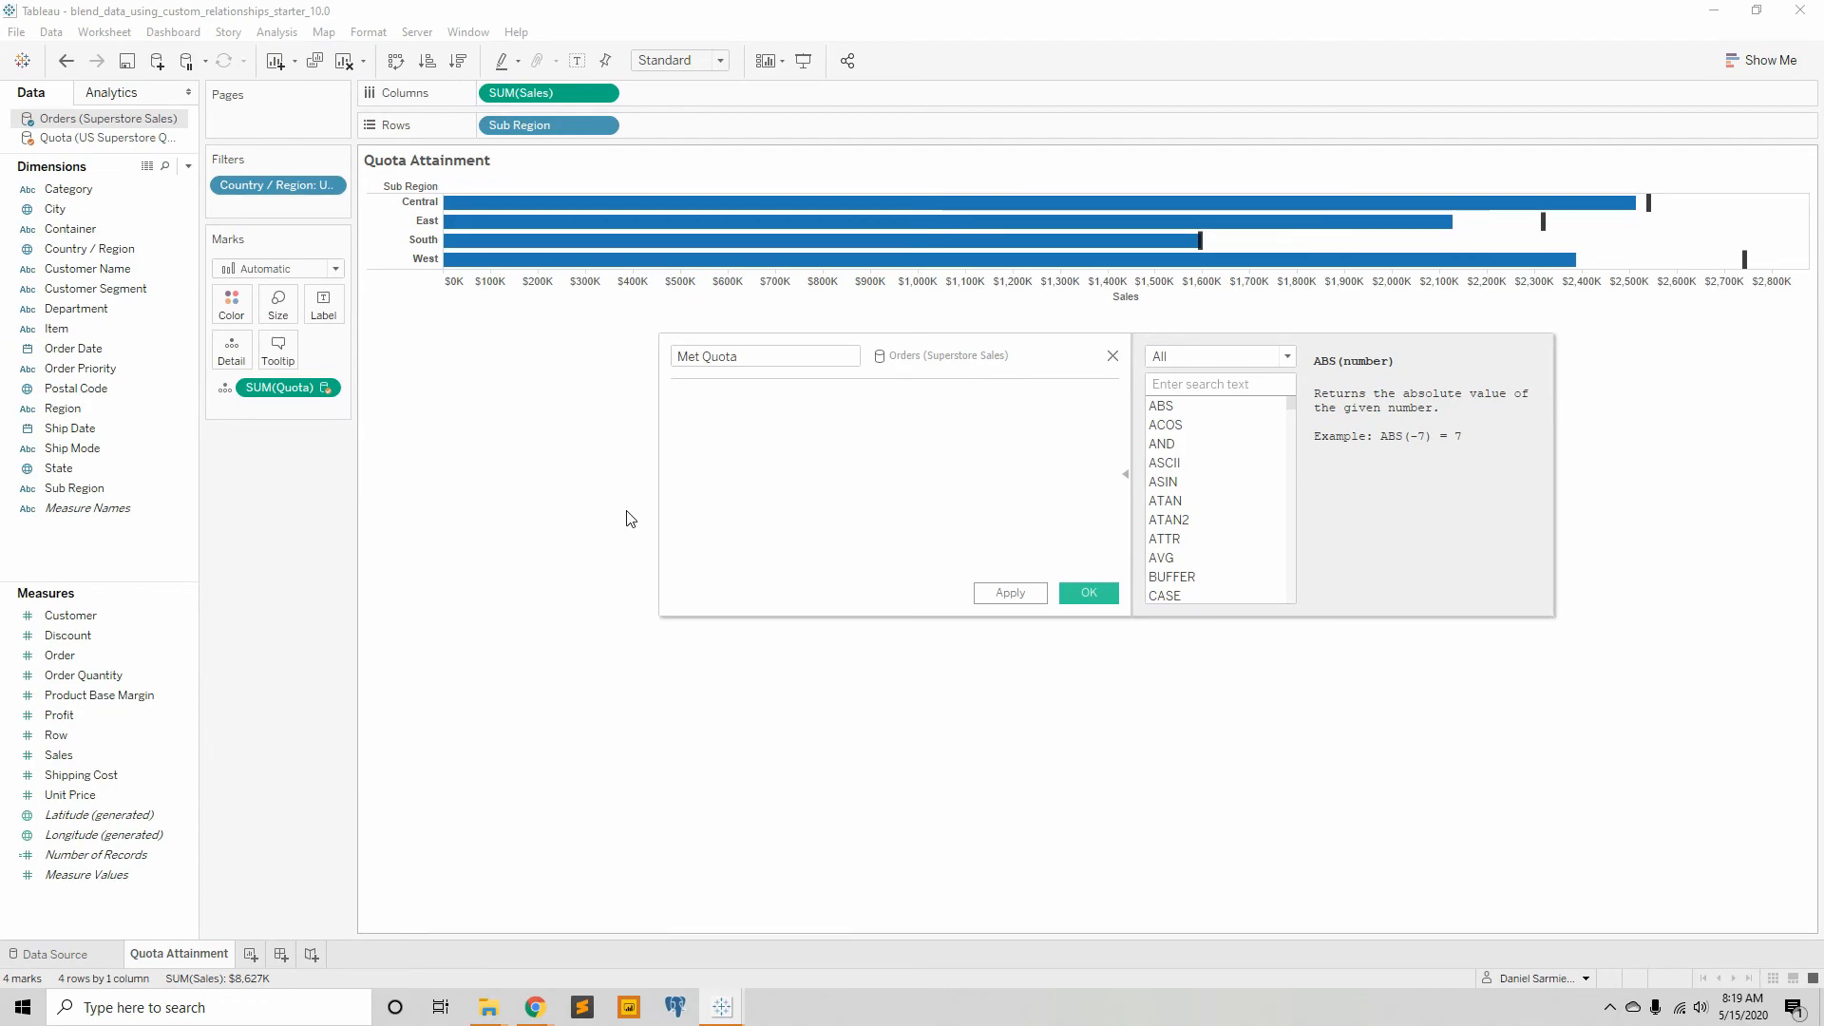
- Define Met Quota as SUM([Sales]) >= SUM([Quota (US Superstore Quota)].[Quota]) and save the calculation
type("su")
key("Down")
key("Return")
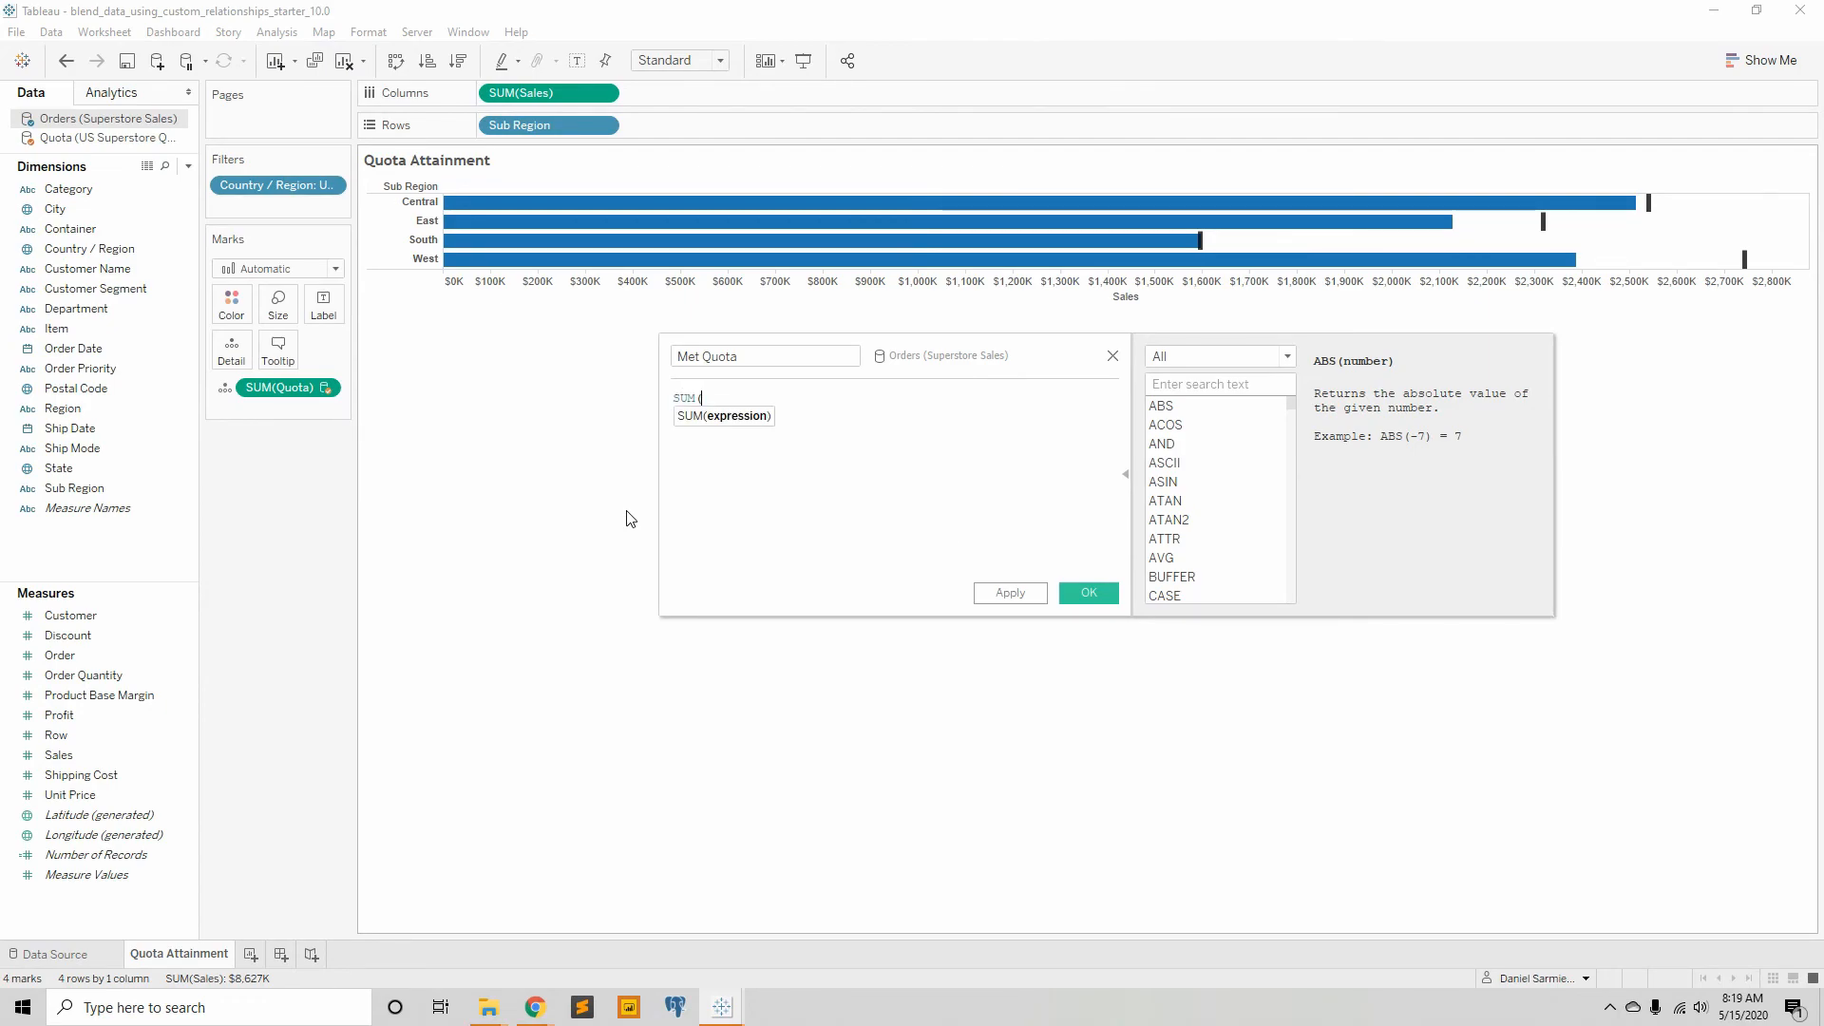
type("[sal")
key("Return")
type(") >=")
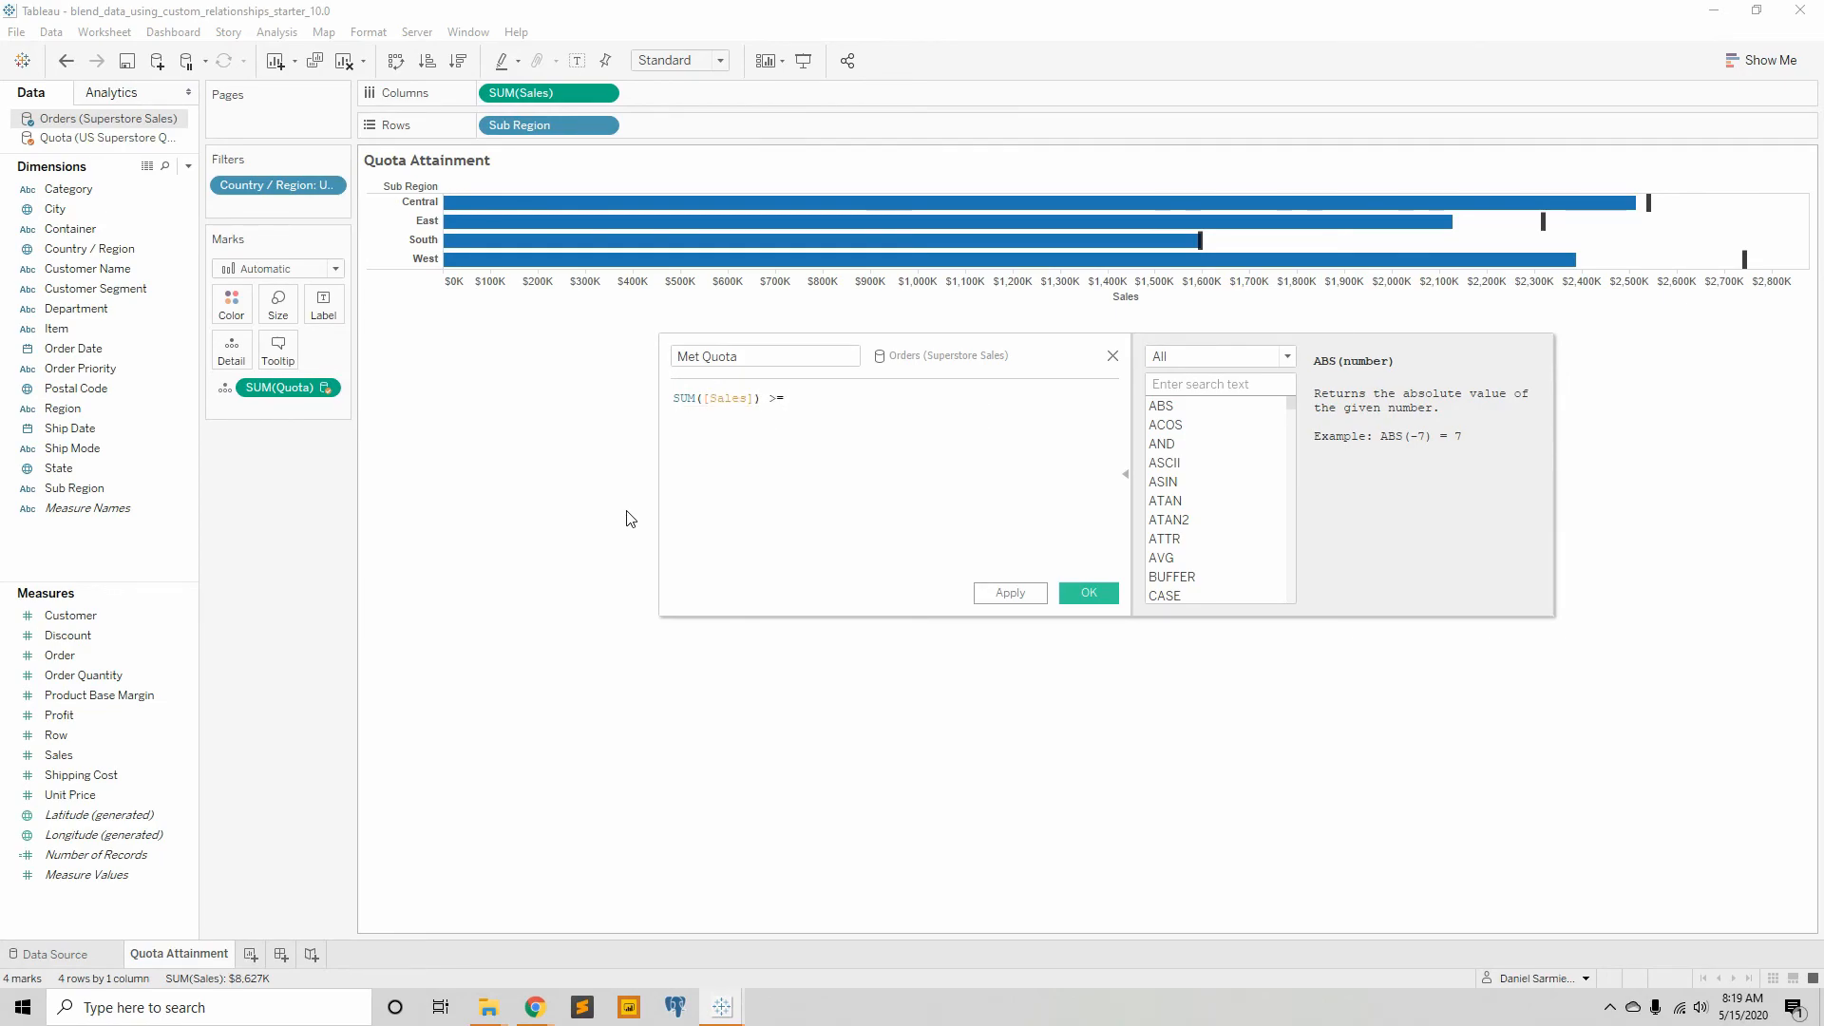
type(" [")
type("uo")
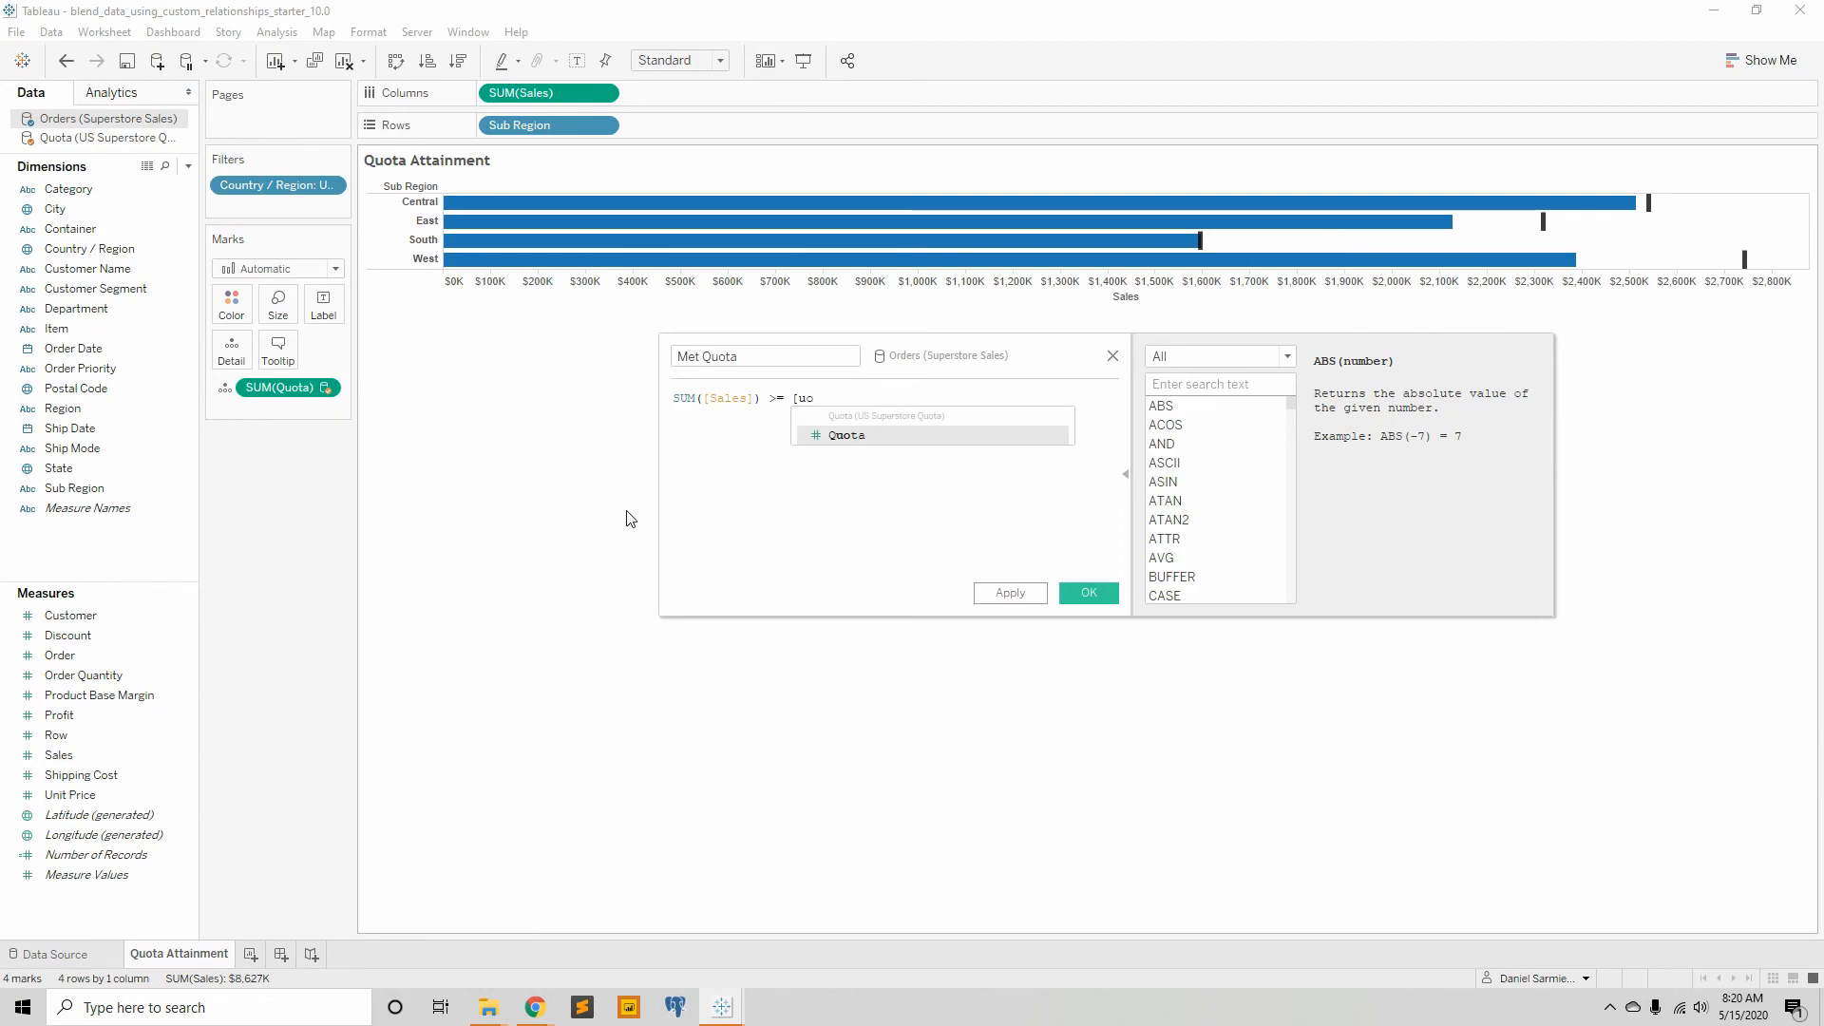
key("Return")
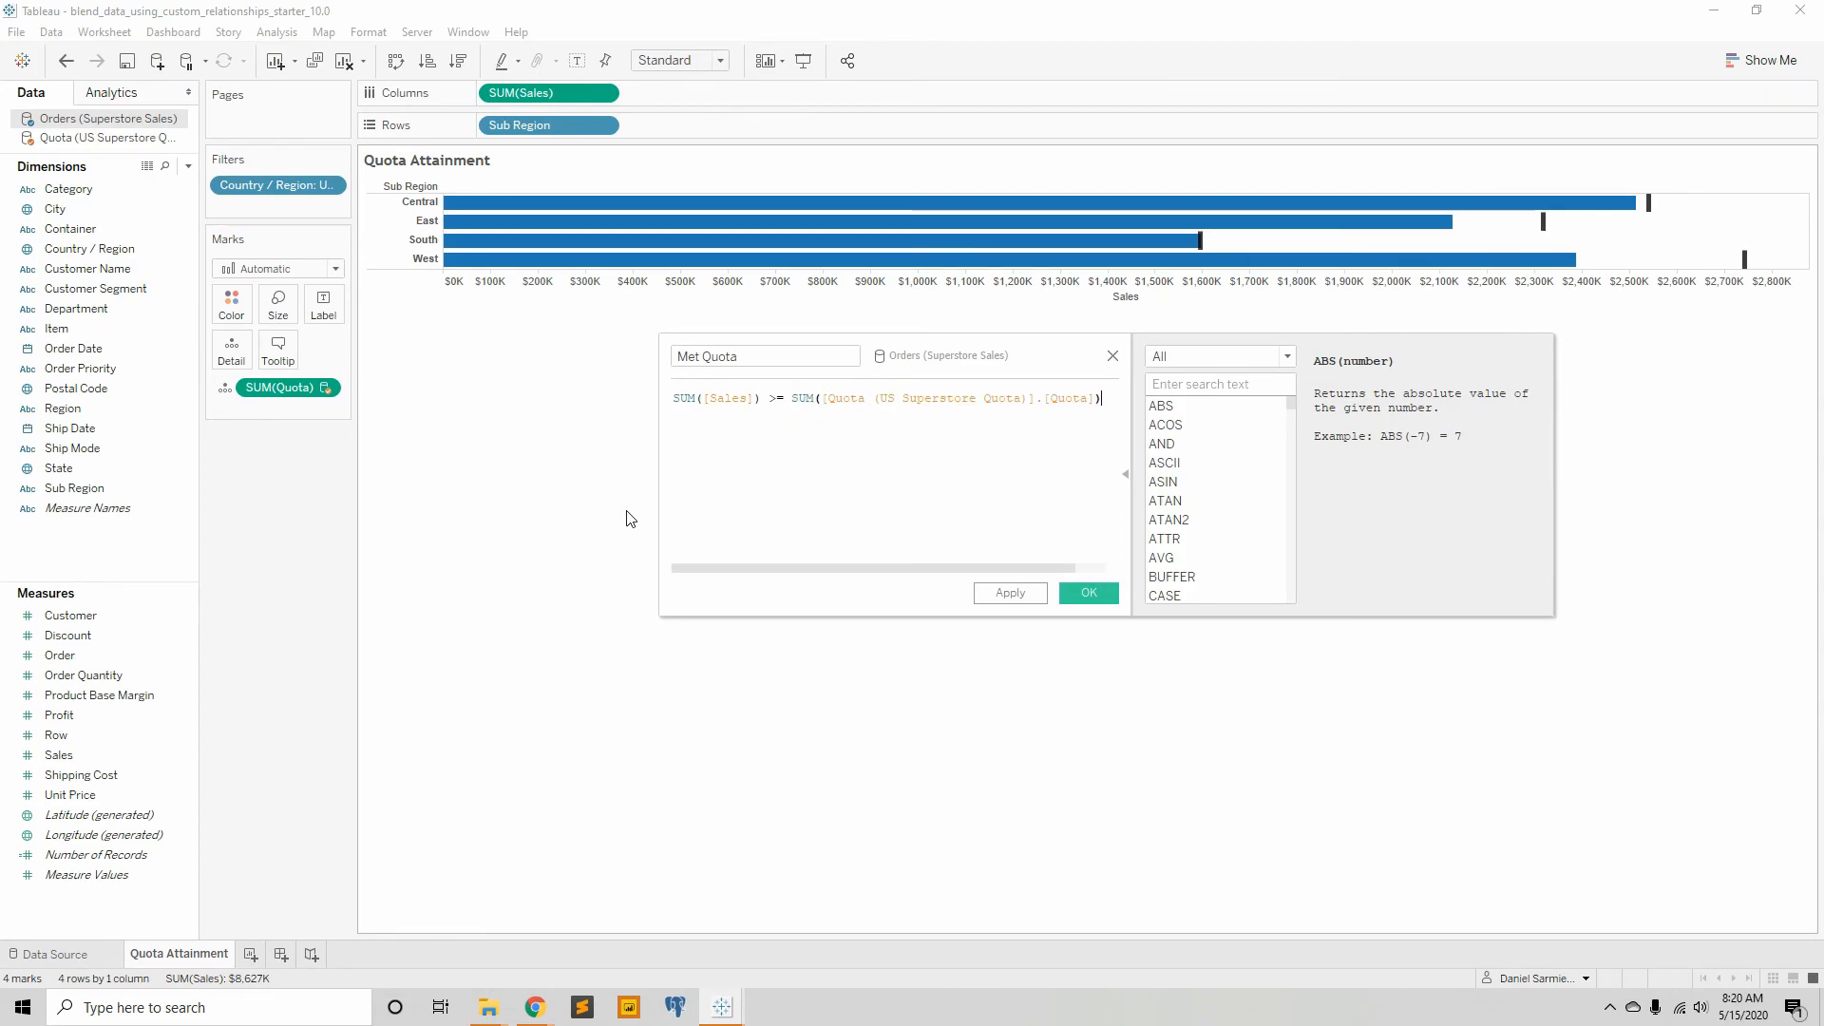
left_click(1091, 594)
- Color the sub-region sales bars by the Met Quota field
left_click_drag(82, 662, 228, 309)
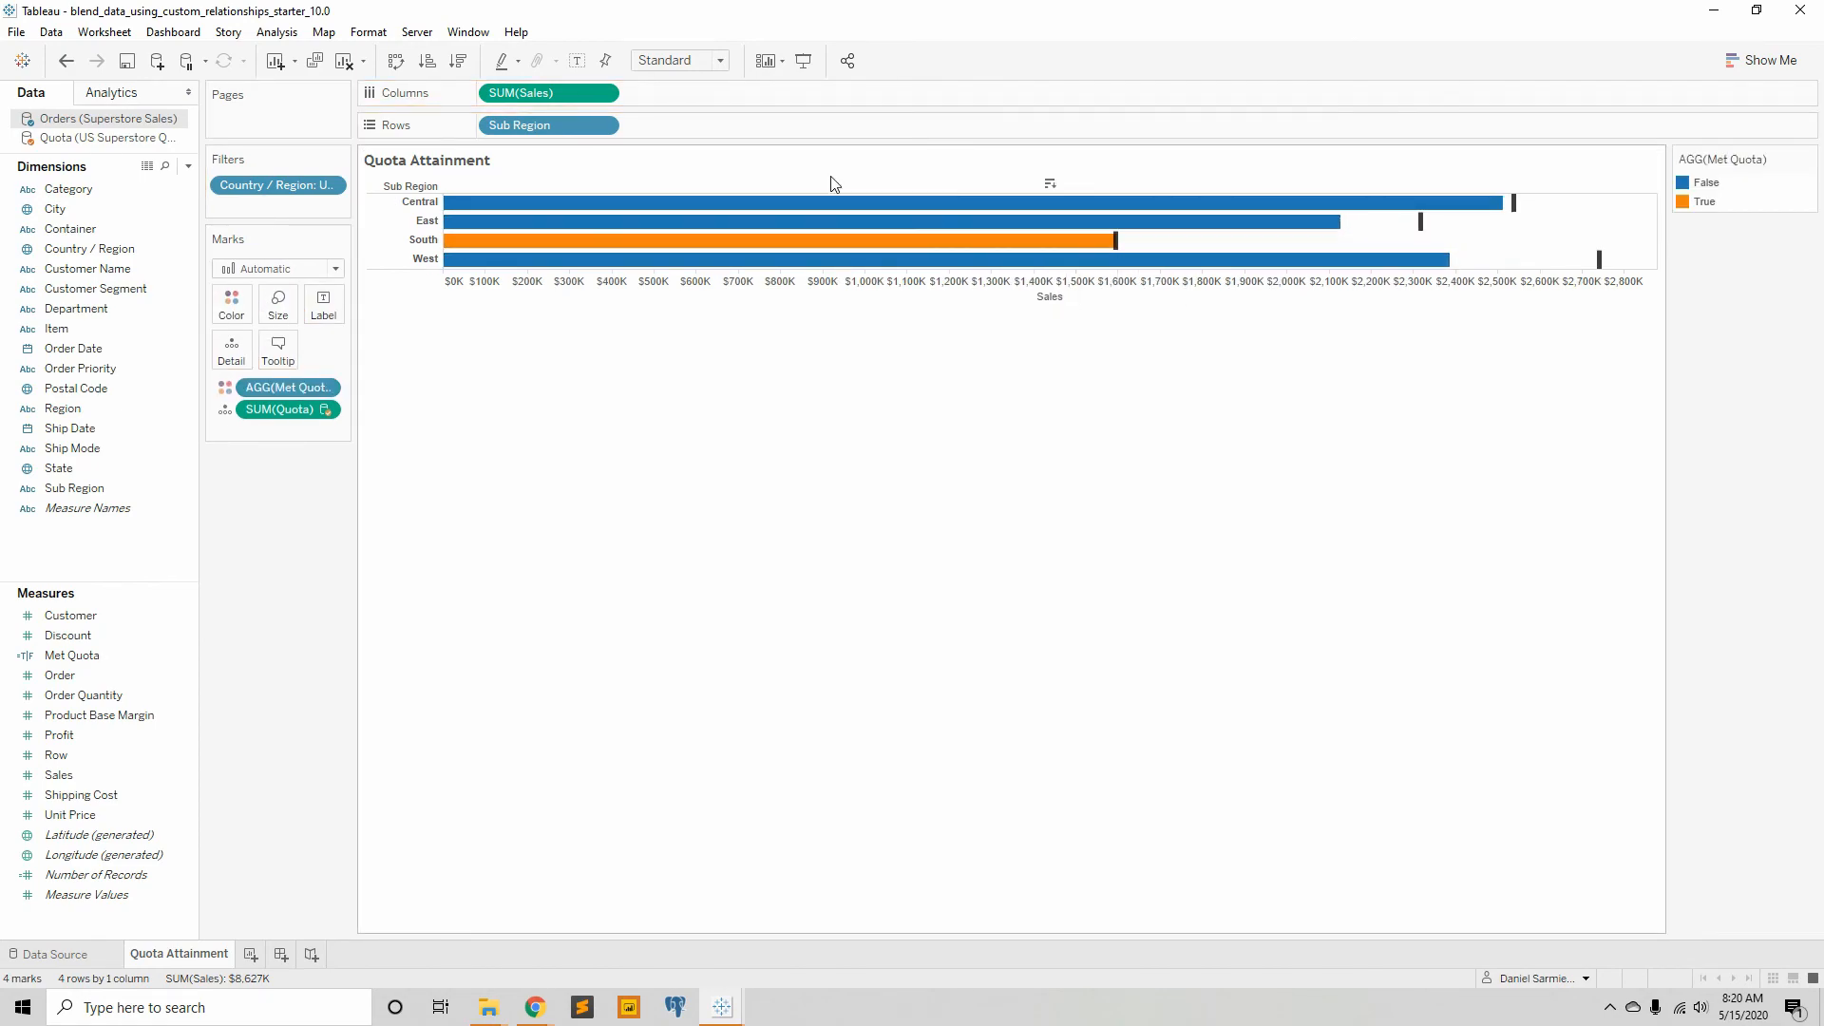
mouse_move(1116, 247)
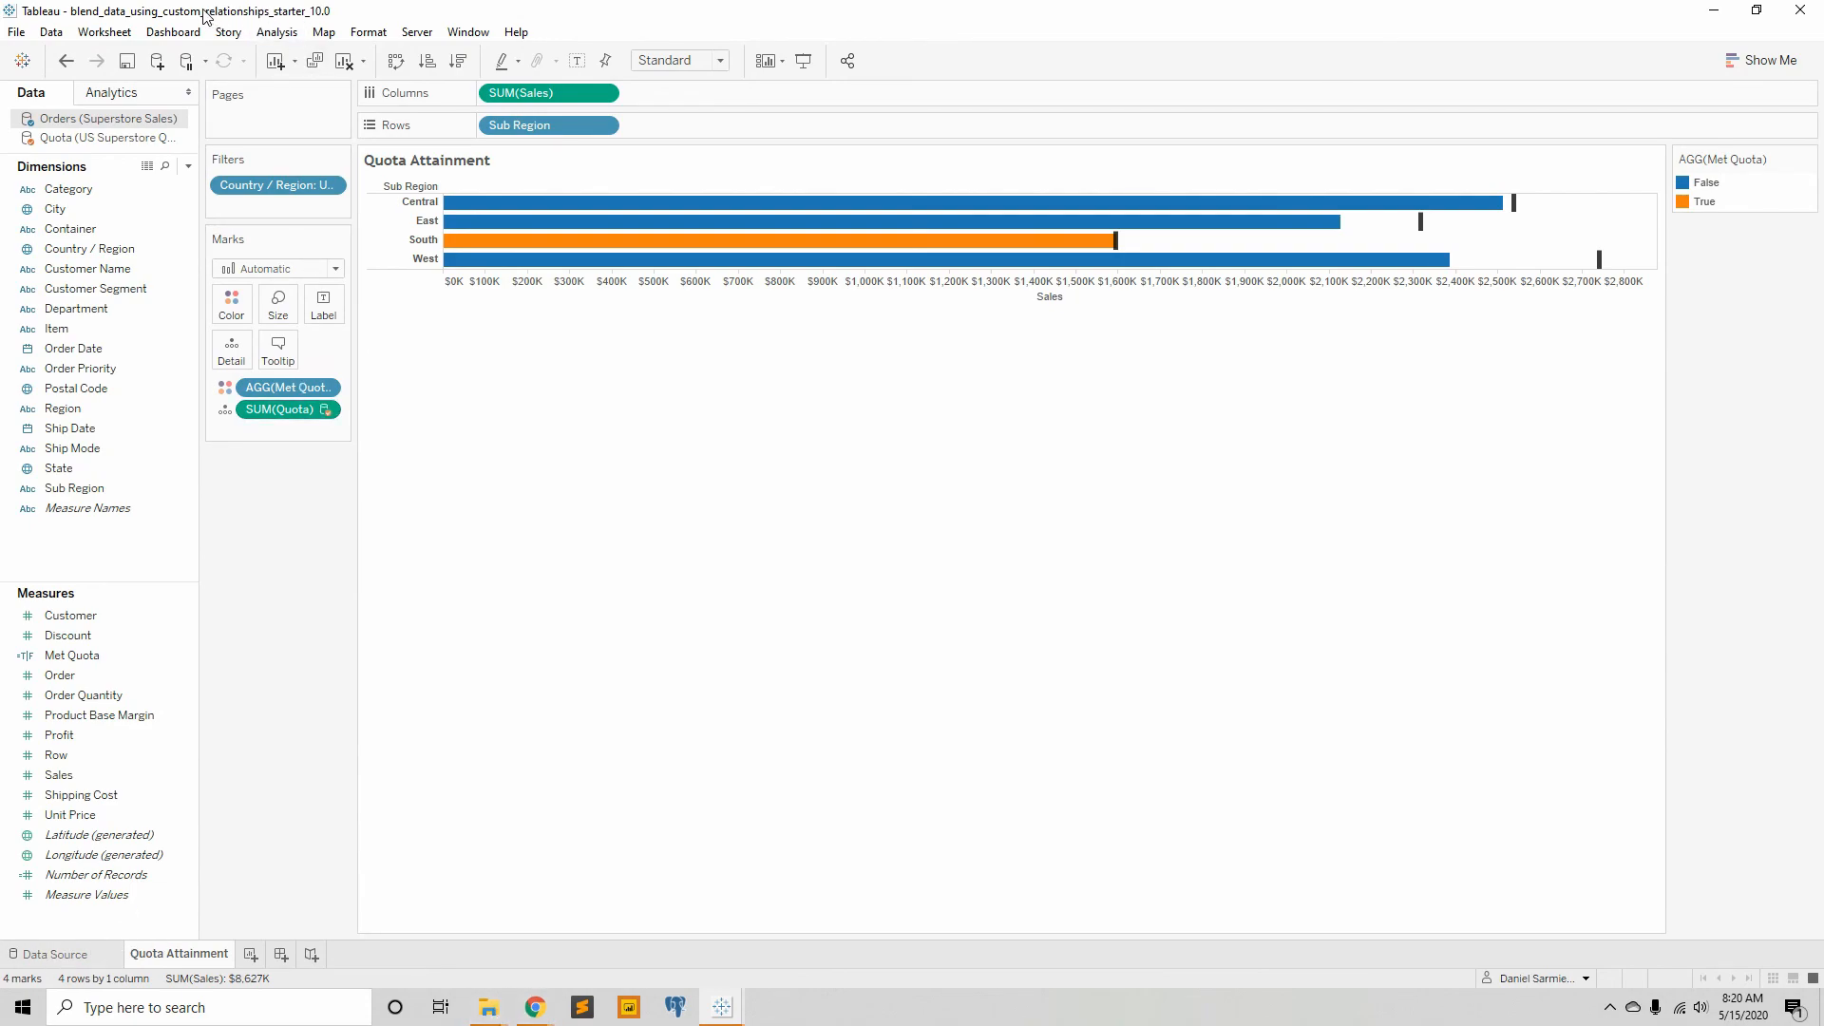
- View the fields of the Quota and Orders data sources, and switch to the join_tables_and_build_a_view_starter_10.0 workbook
left_click(86, 140)
left_click(90, 121)
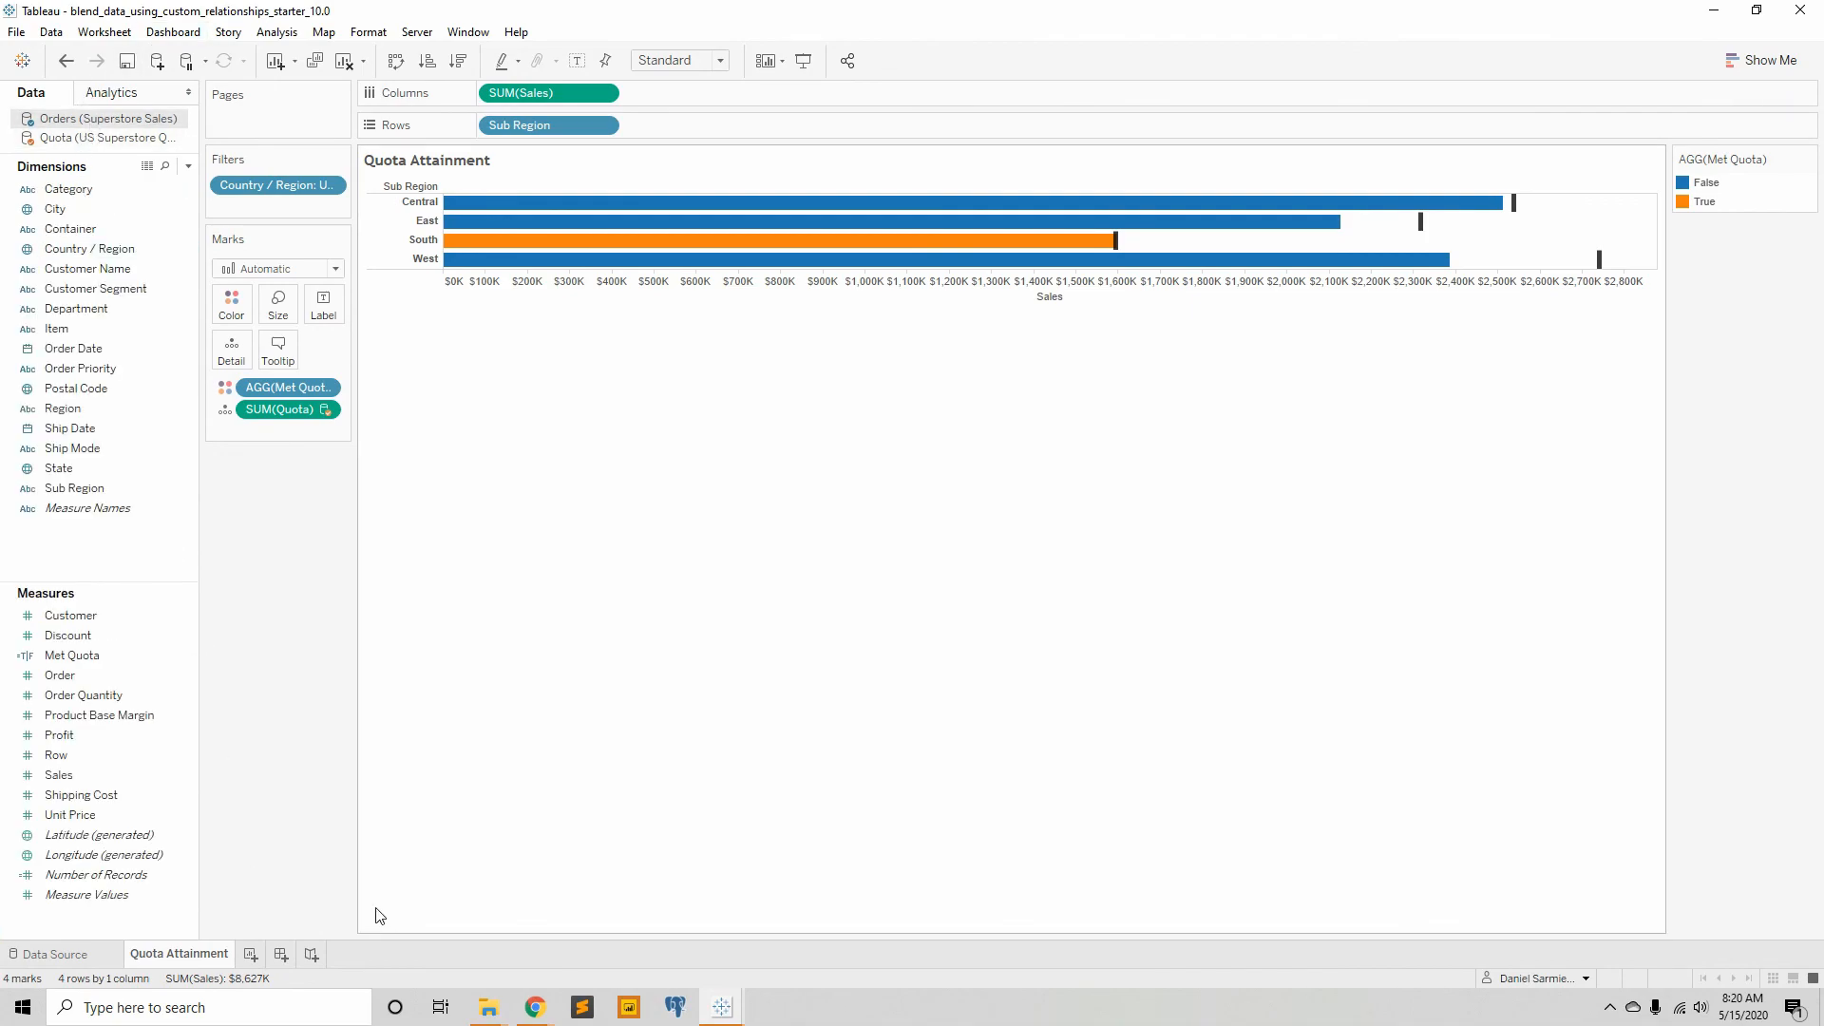
left_click(722, 1007)
left_click(560, 933)
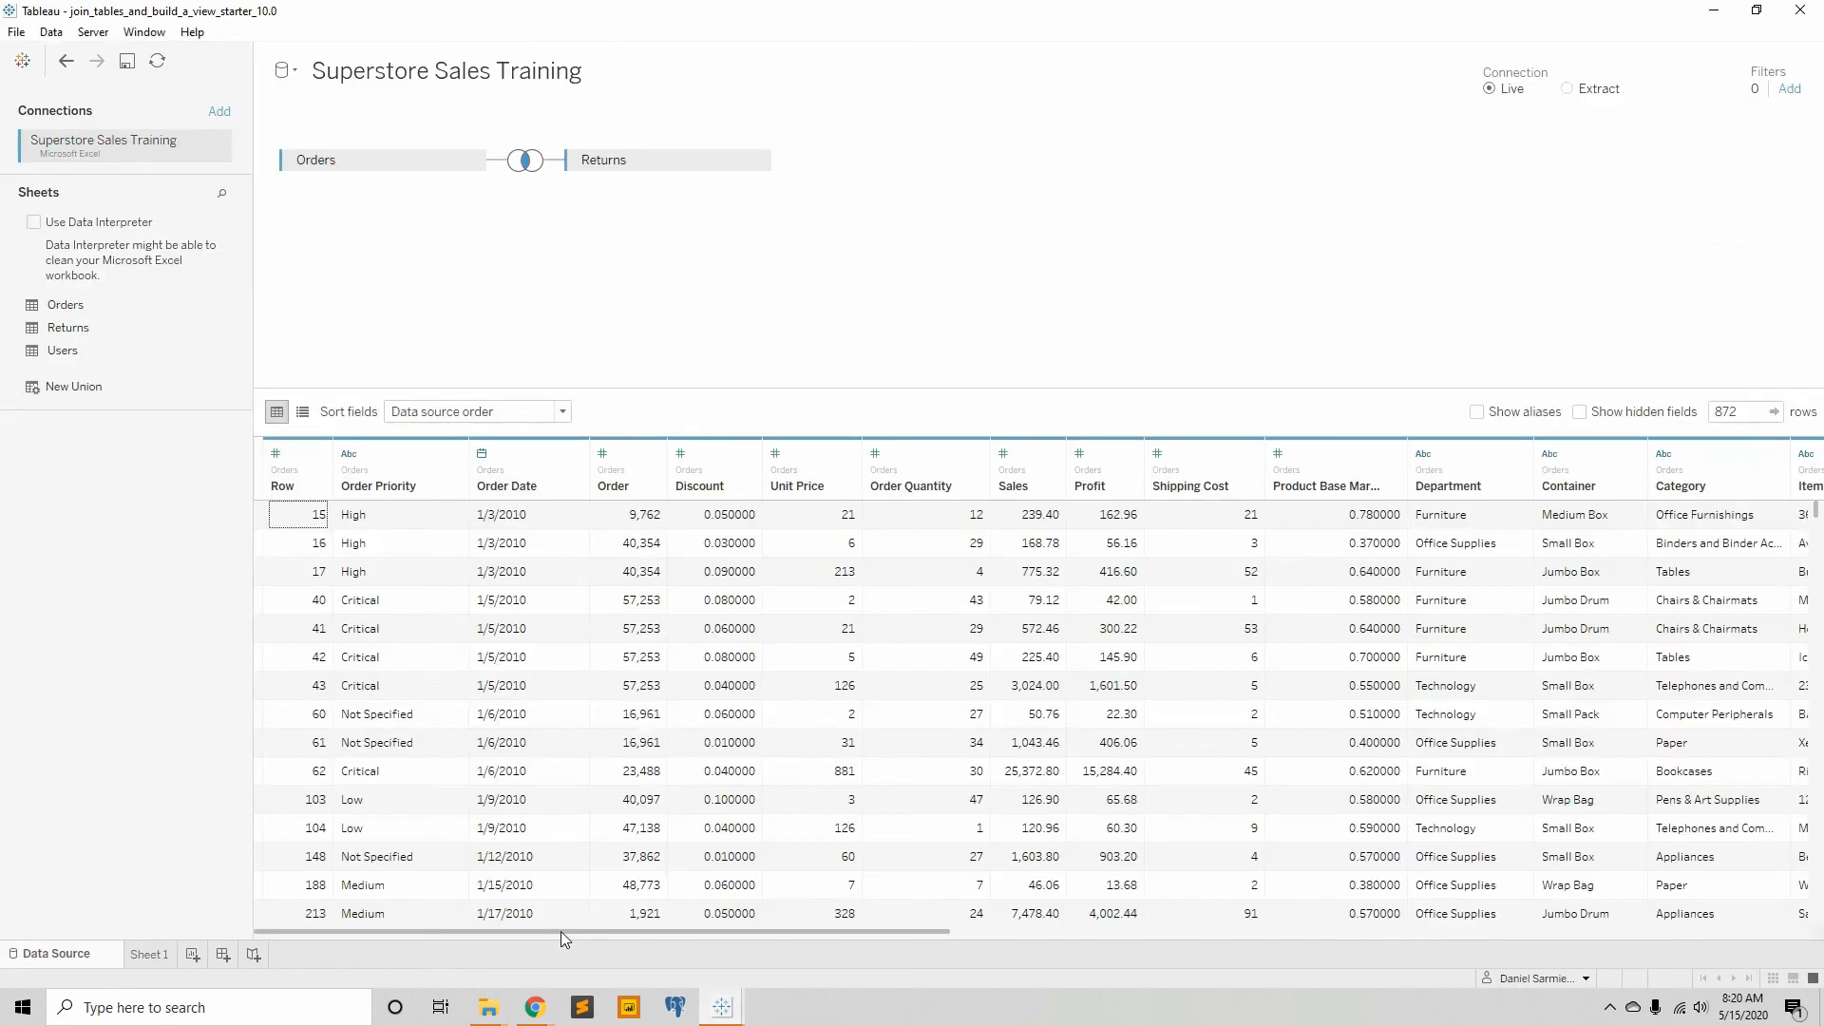